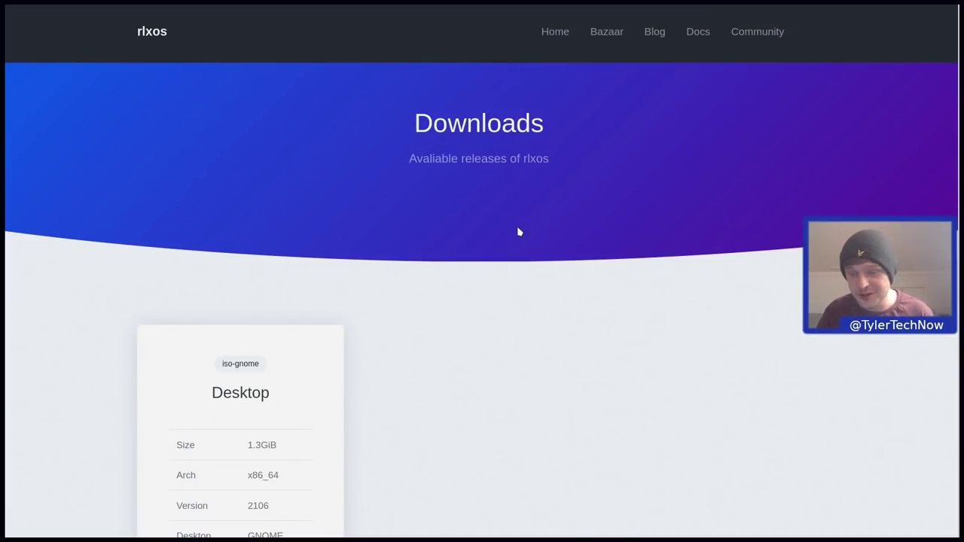
Scroll the Downloads page to the GNOME Desktop release card (1.3GiB, x86_64, version 2106)
scroll(464, 261, "down", 2)
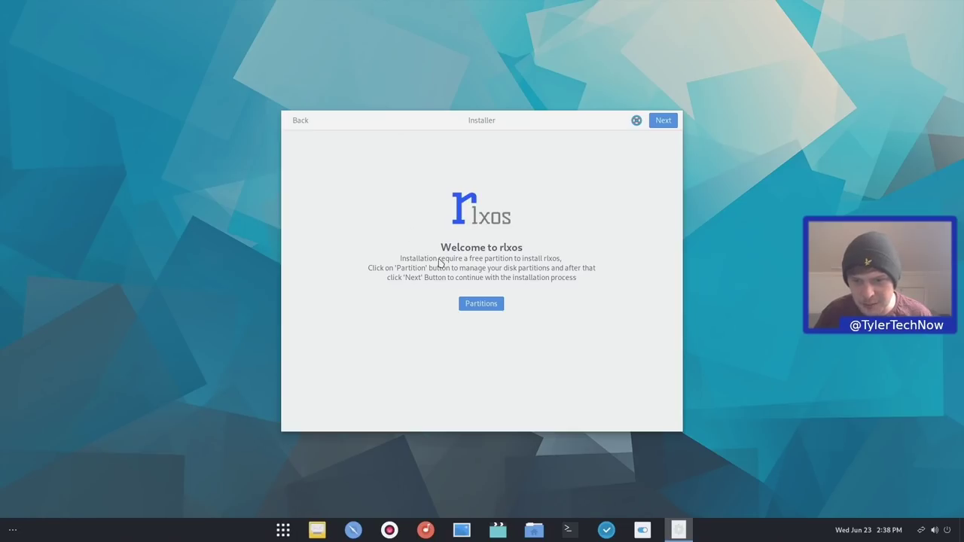
In GParted on /dev/sda, add a 300 MiB fat32 partition in the unallocated space
left_click(488, 306)
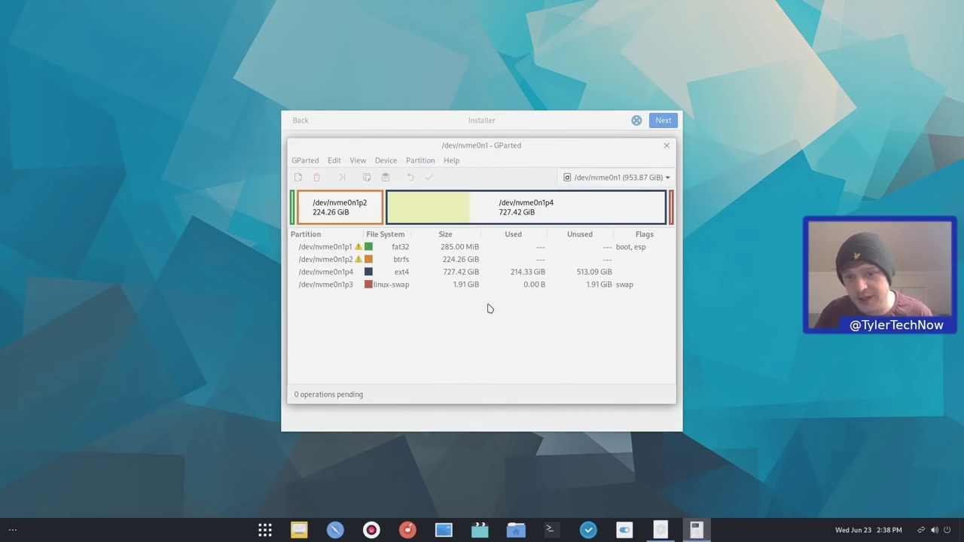
left_click(576, 181)
left_click(595, 195)
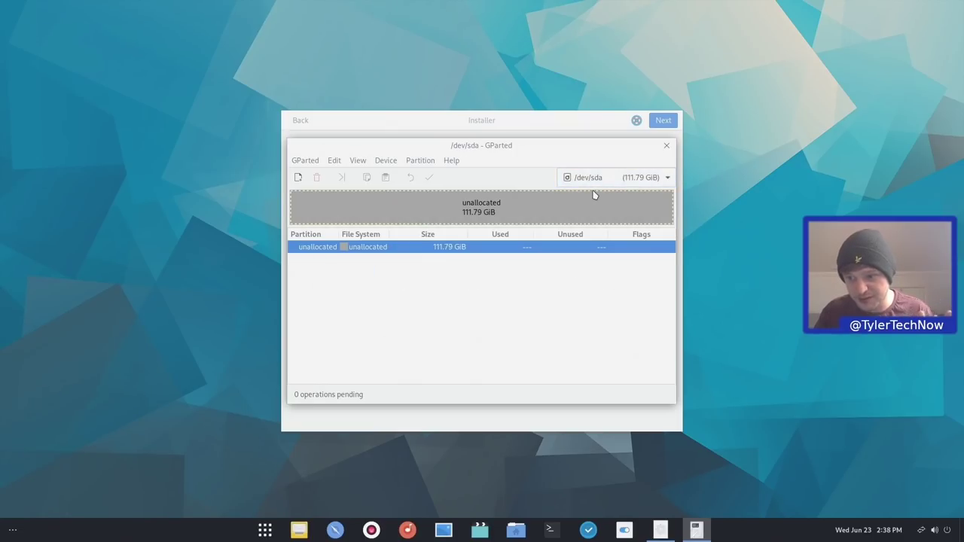
right_click(431, 250)
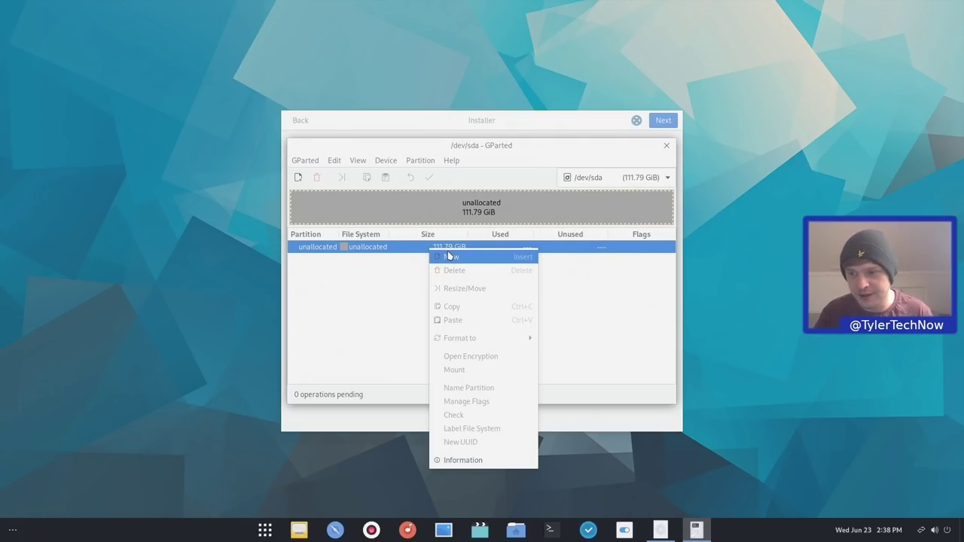
left_click(454, 258)
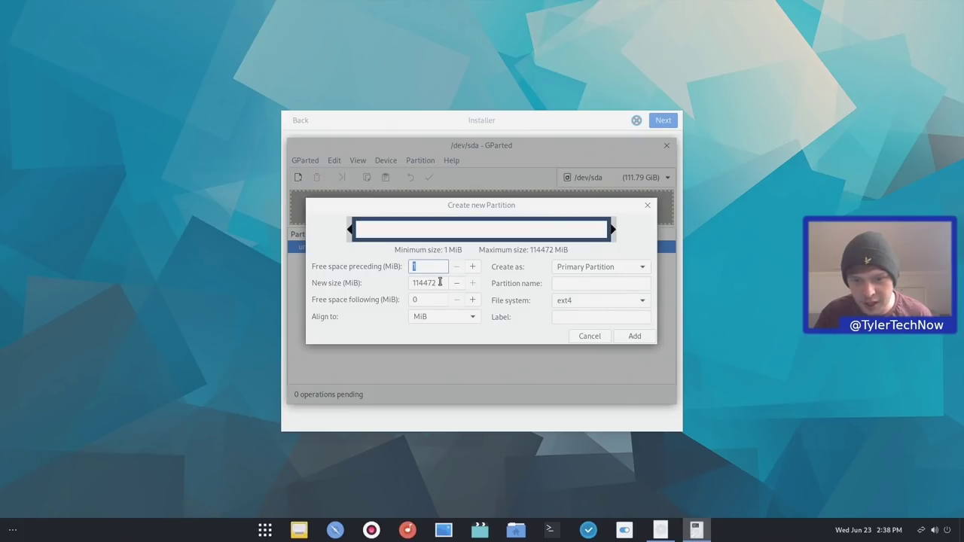
double_click(445, 282)
type("300")
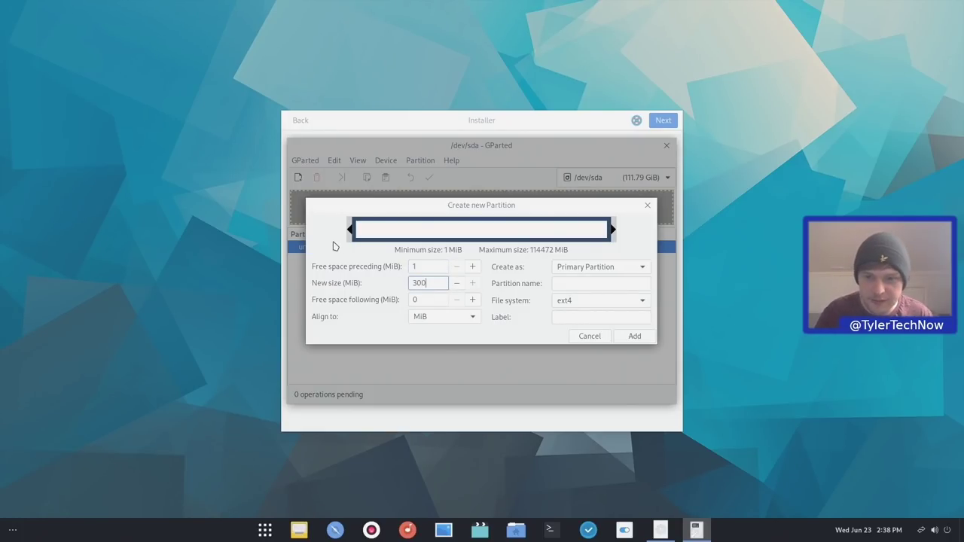
left_click(627, 305)
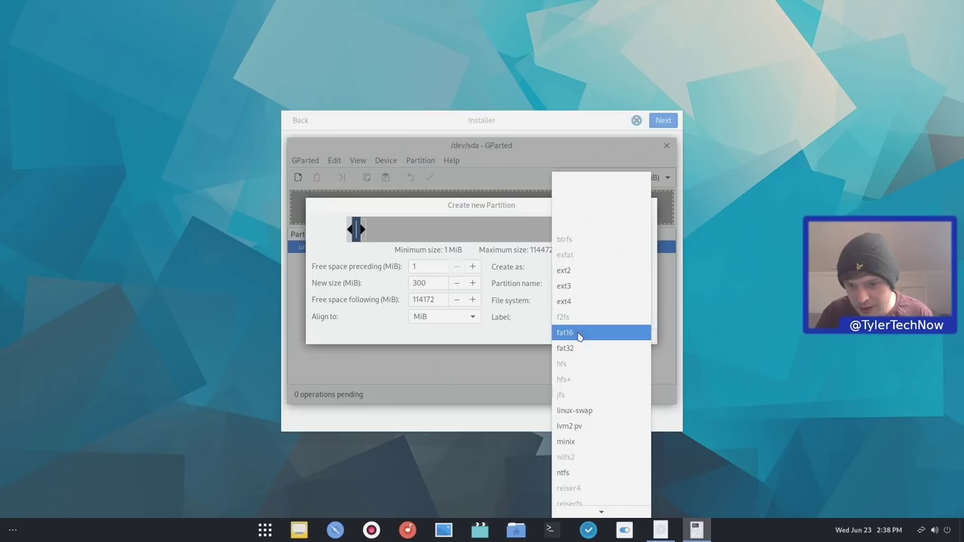
left_click(579, 348)
left_click(638, 339)
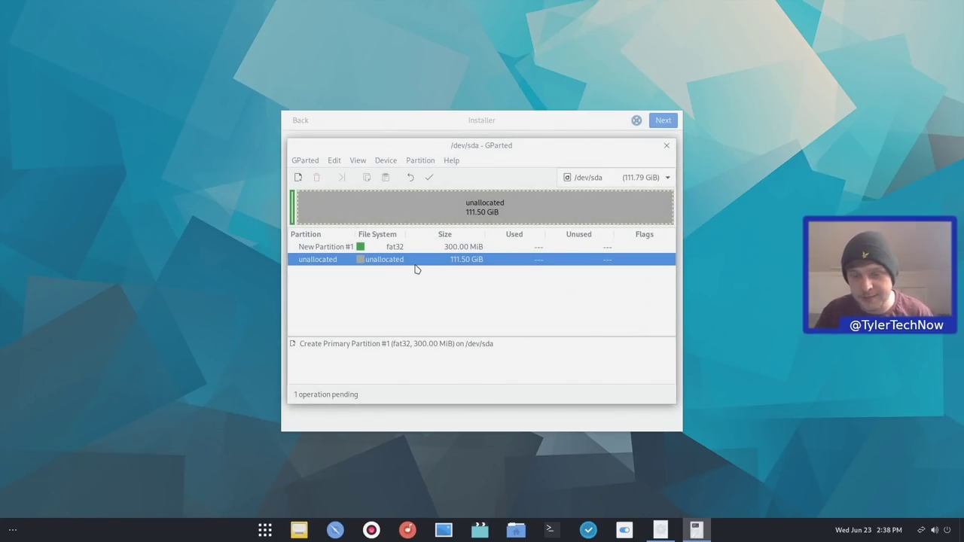
Add an ext4 partition filling the remaining 111.50 GiB and apply the changes to the disk
right_click(418, 264)
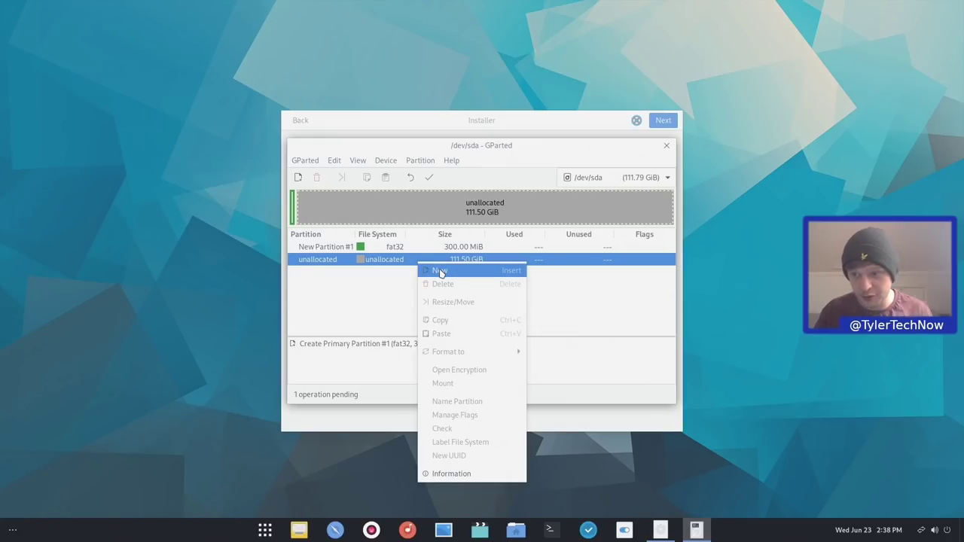
left_click(440, 271)
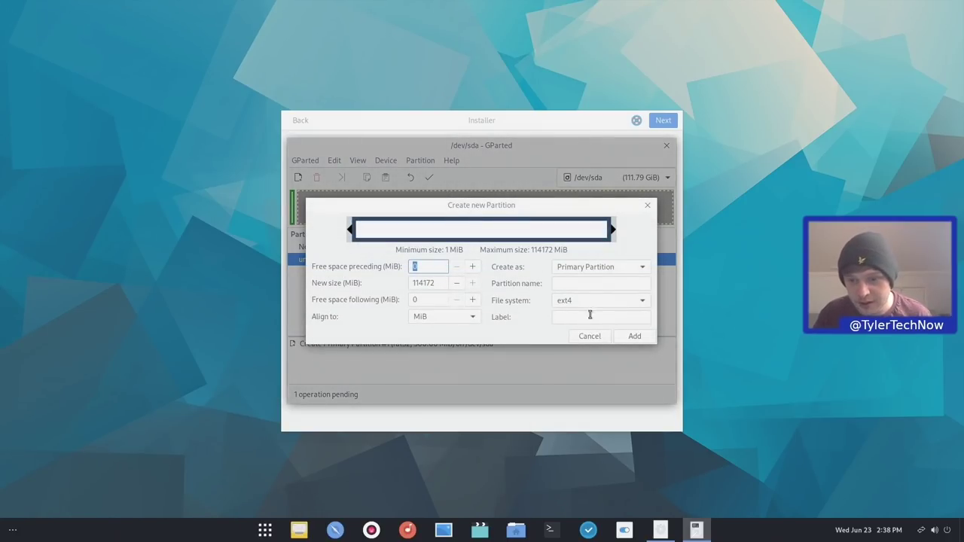
left_click(633, 336)
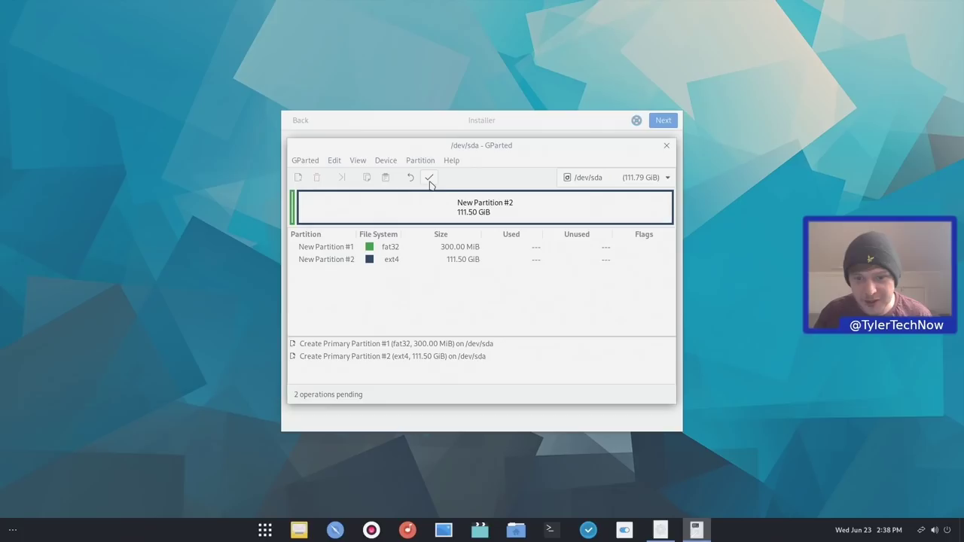
left_click(429, 177)
left_click(557, 304)
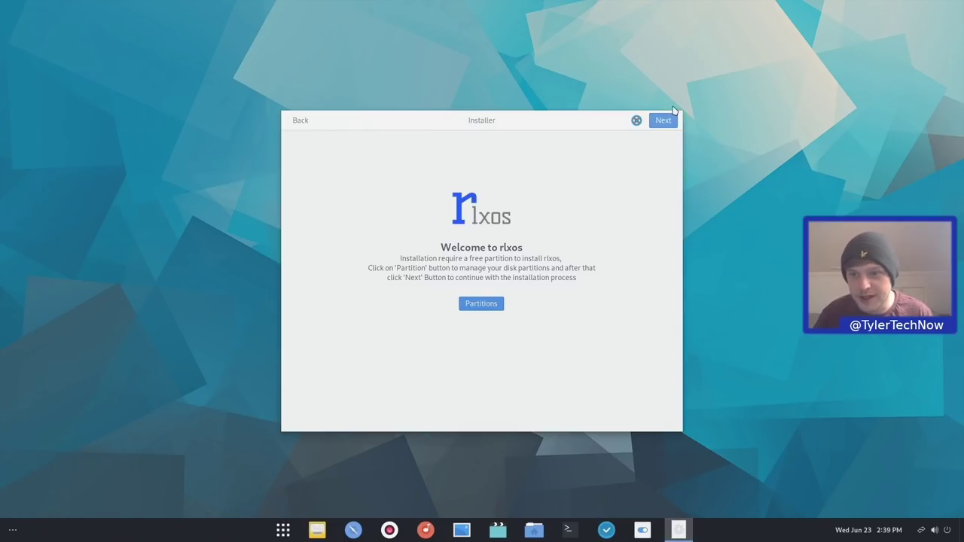
Install rlxOS with /dev/sda2 as root partition and /dev/sda1 as boot device
left_click(664, 122)
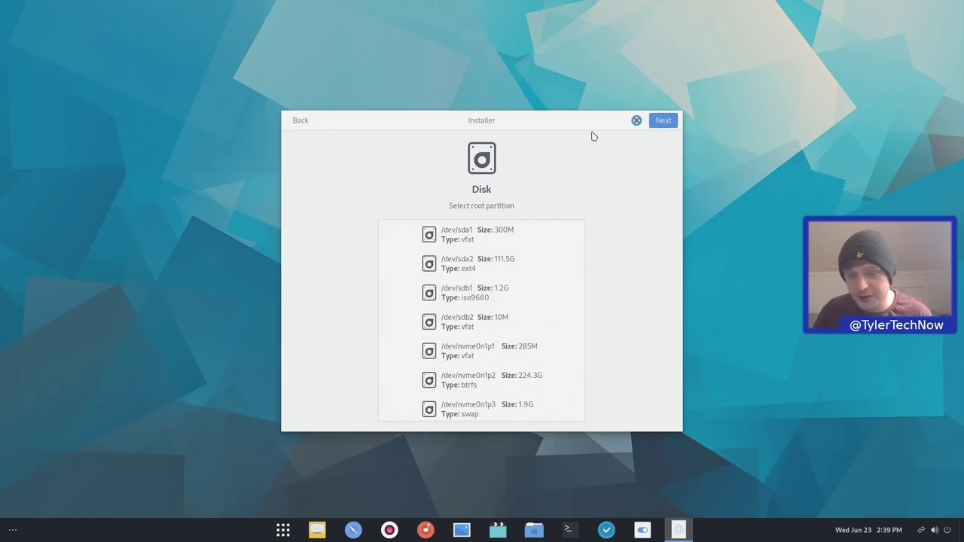
left_click(508, 264)
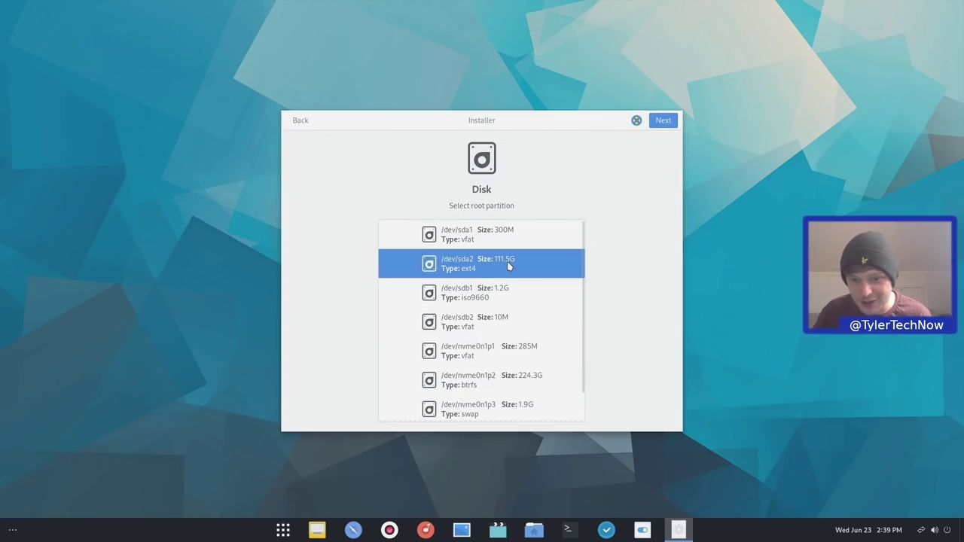
left_click(669, 125)
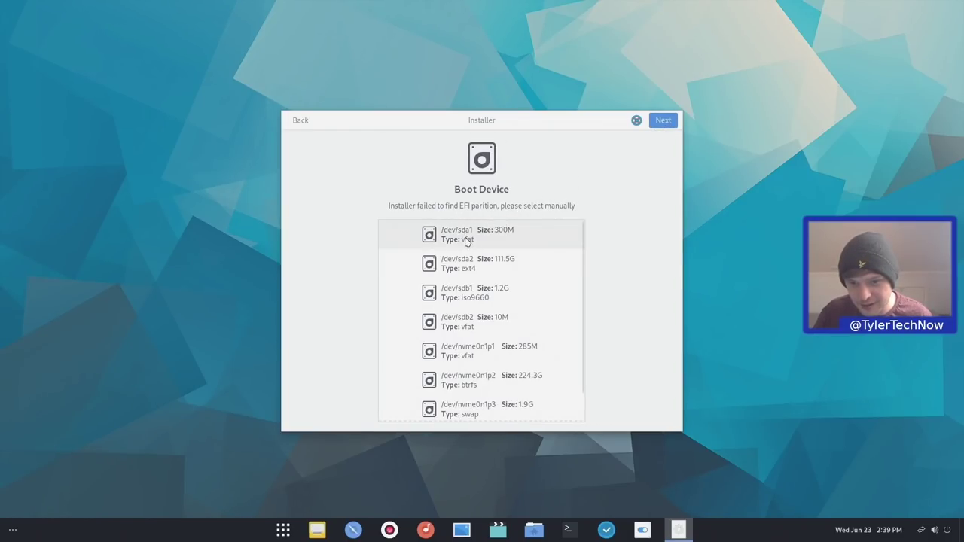
left_click(500, 240)
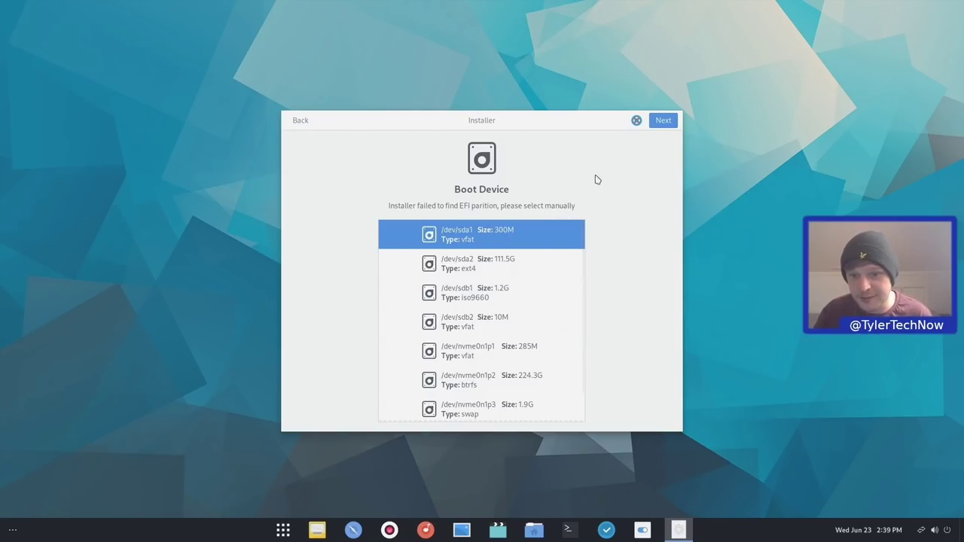
left_click(664, 122)
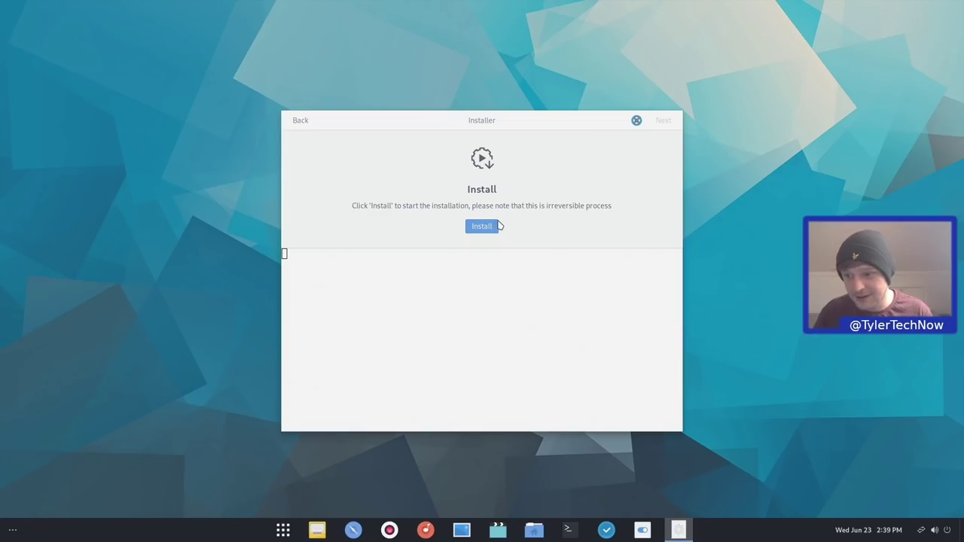
left_click(473, 230)
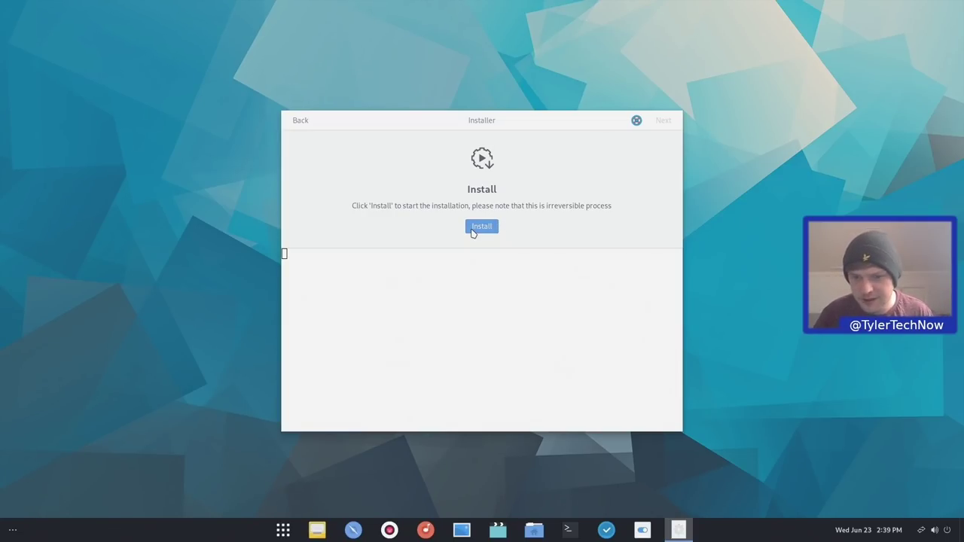
left_click(482, 233)
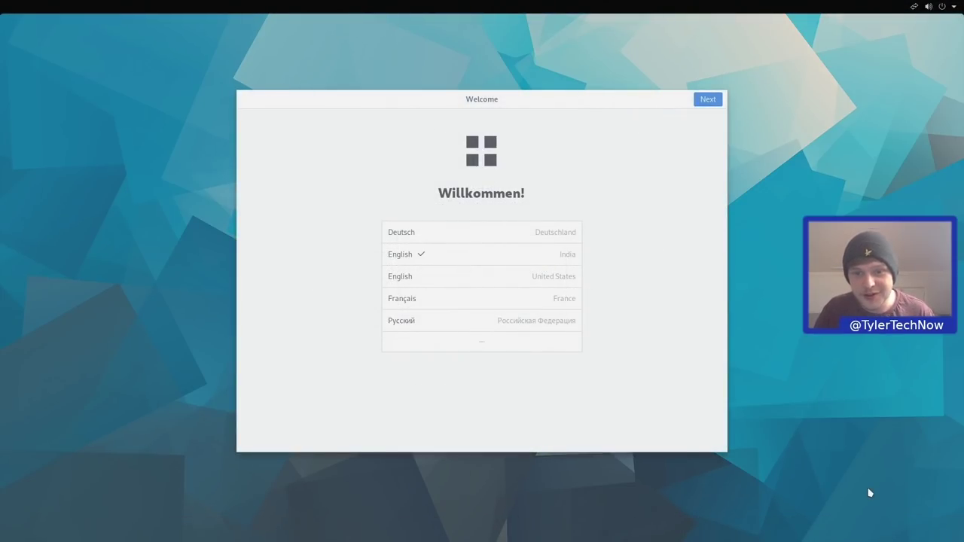
Choose English (United Kingdom) as the language and accept the English (UK) keyboard layout
left_click(490, 348)
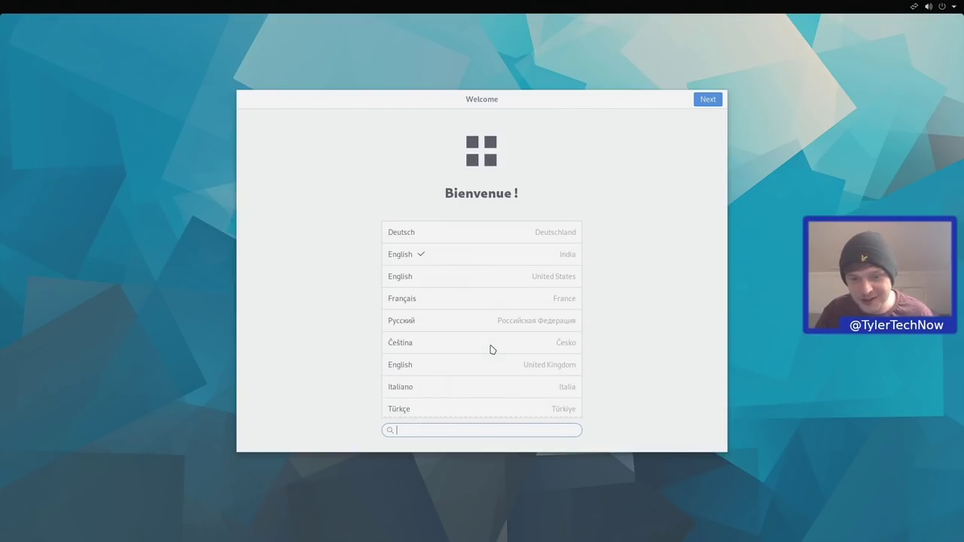
left_click(526, 369)
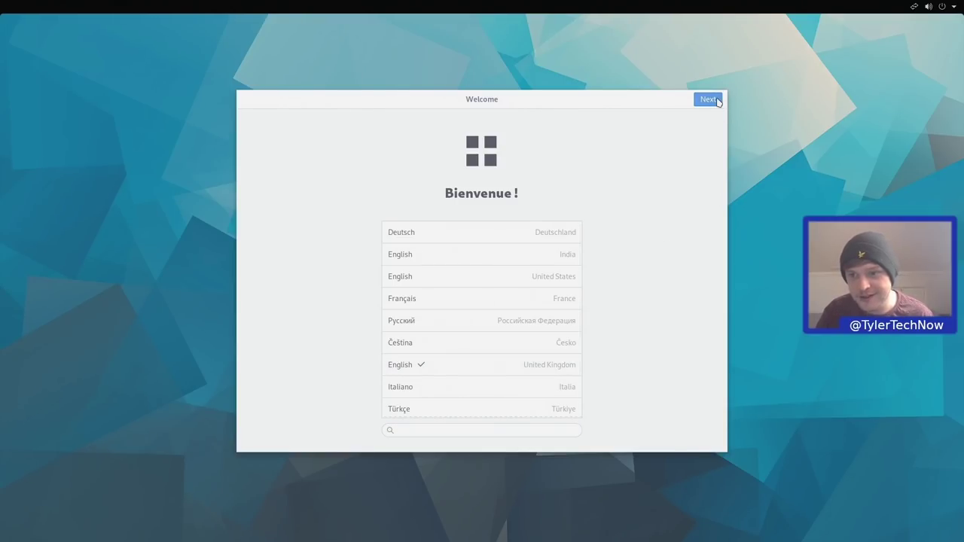
left_click(717, 101)
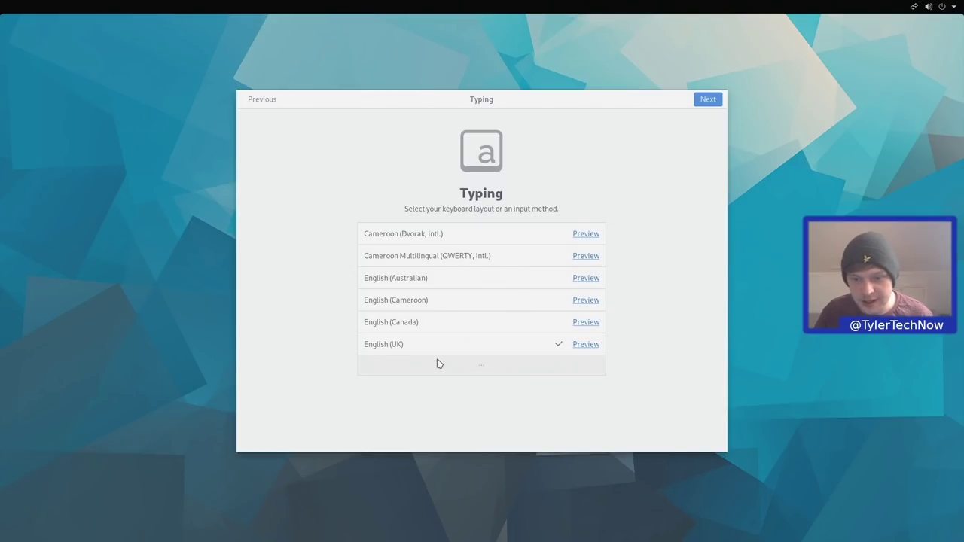
left_click(706, 98)
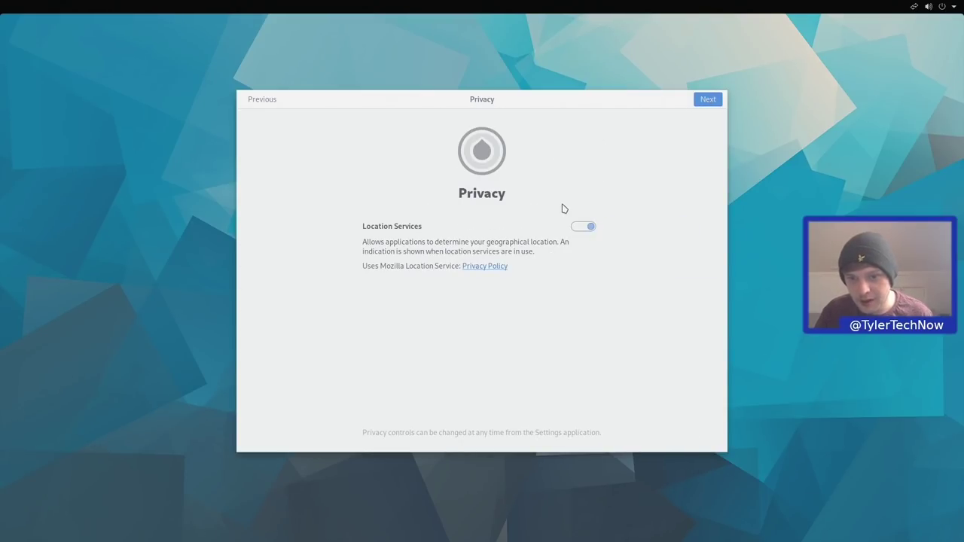
Turn off location services, keep London time zone, skip online accounts, and enter the user's name
left_click(589, 228)
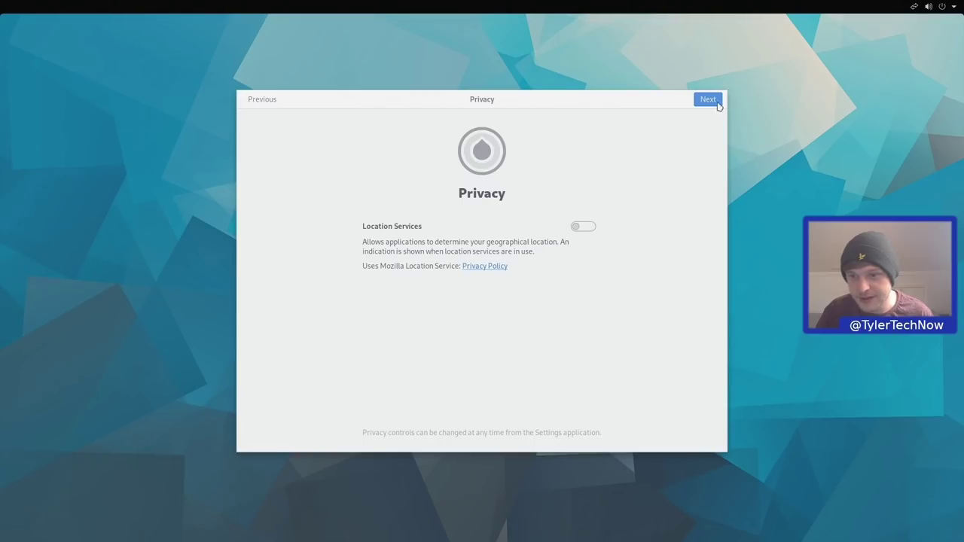
left_click(719, 102)
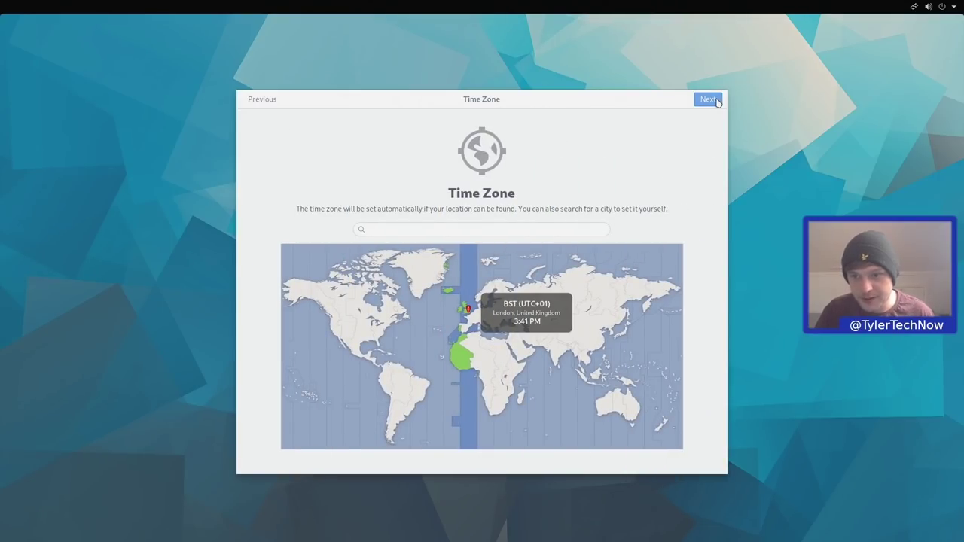
left_click(719, 101)
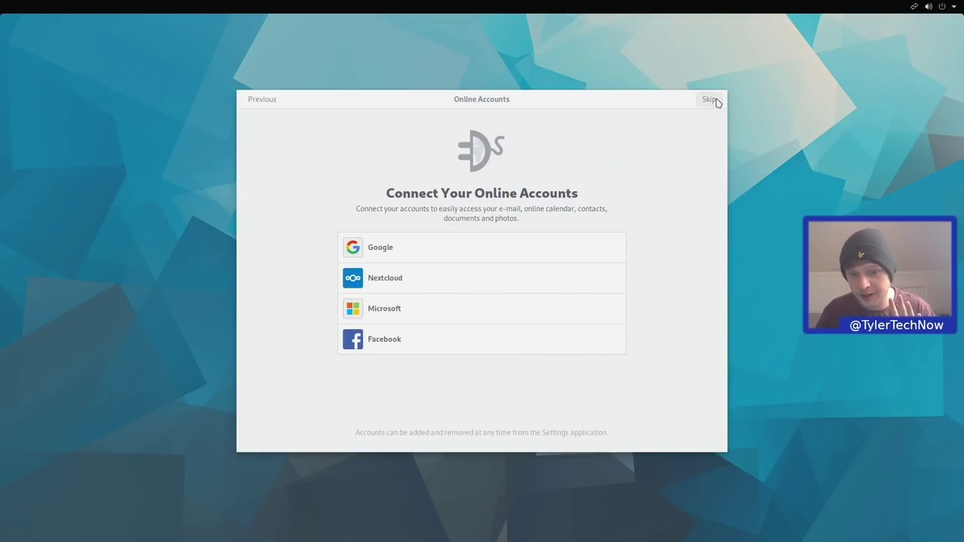
left_click(711, 99)
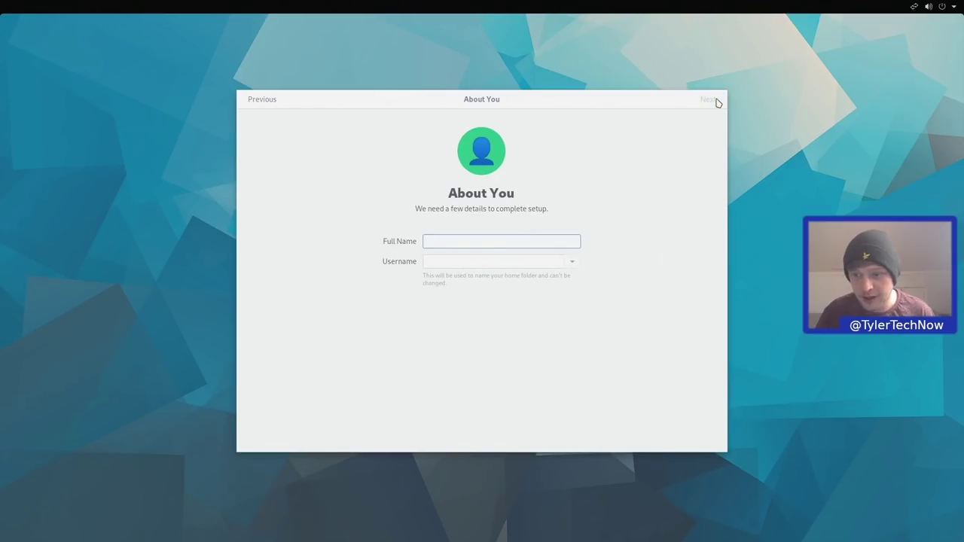
type("test")
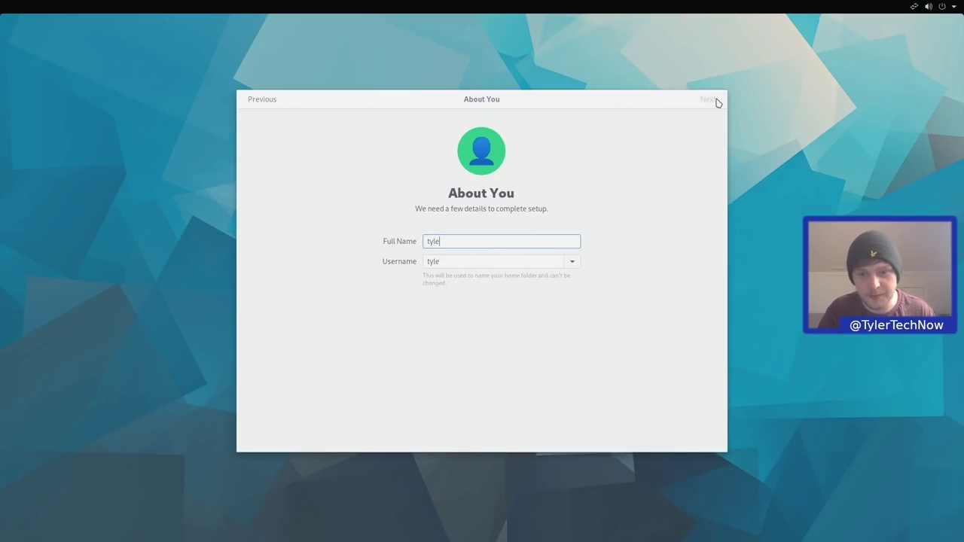
left_click(718, 101)
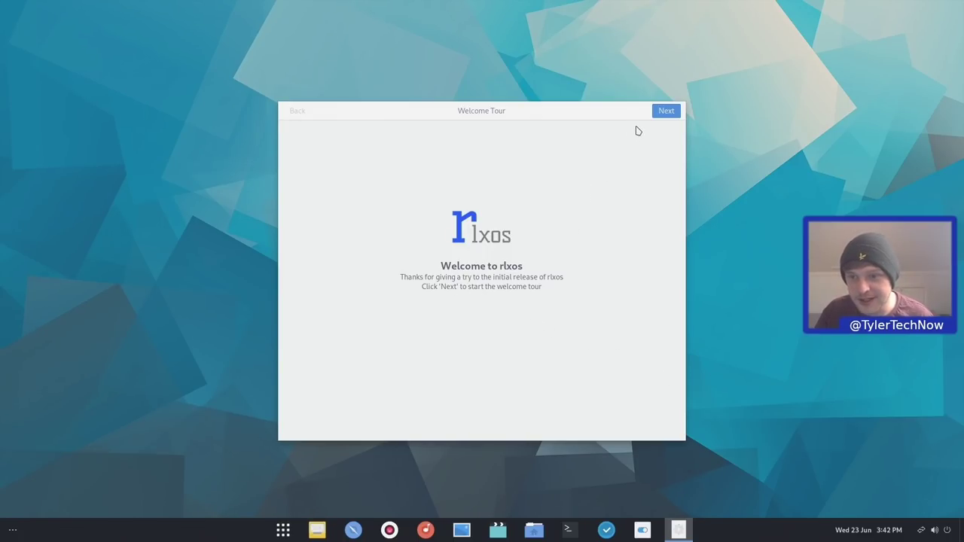
Advance the Welcome Tour to Applications and open the Bazaar link to rlxos.dev/apps
left_click(657, 114)
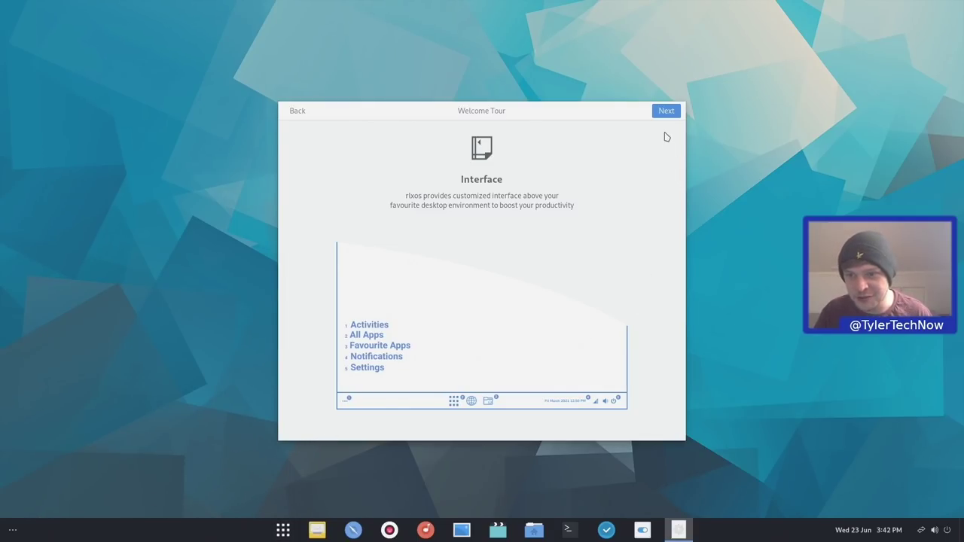
left_click(666, 112)
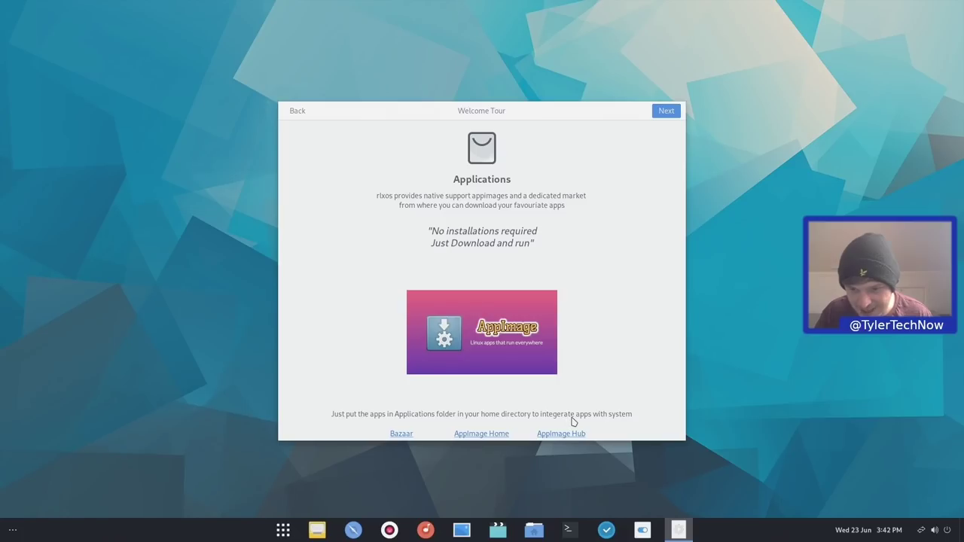
left_click(408, 436)
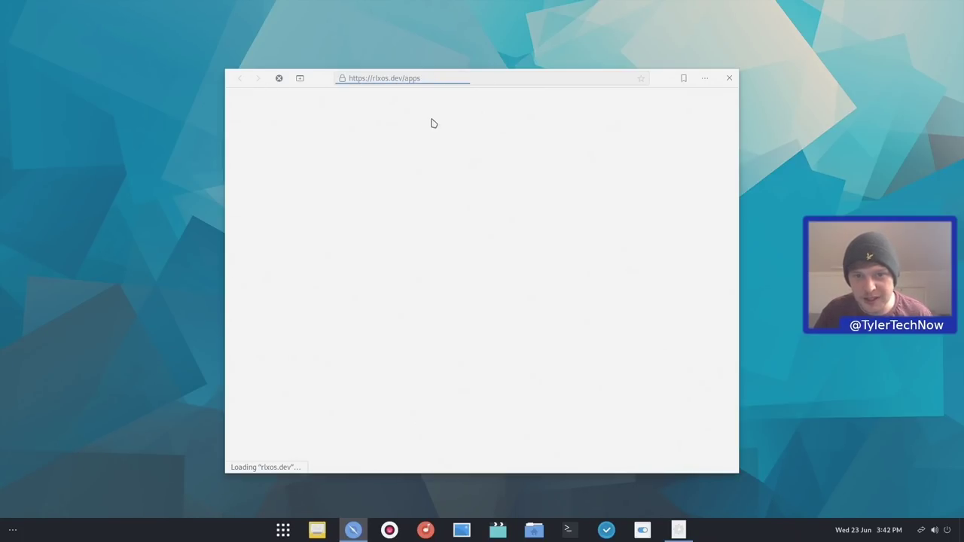
Scroll the Bazaar page to the Firefox 89.0 listing, then close the browser window
scroll(452, 297, "down", 3)
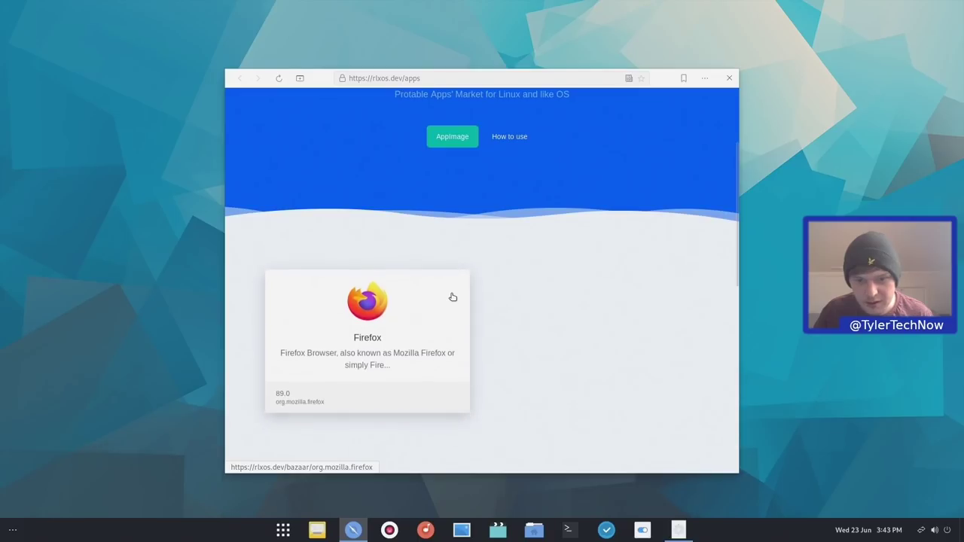
scroll(452, 297, "up", 2)
scroll(450, 297, "down", 2)
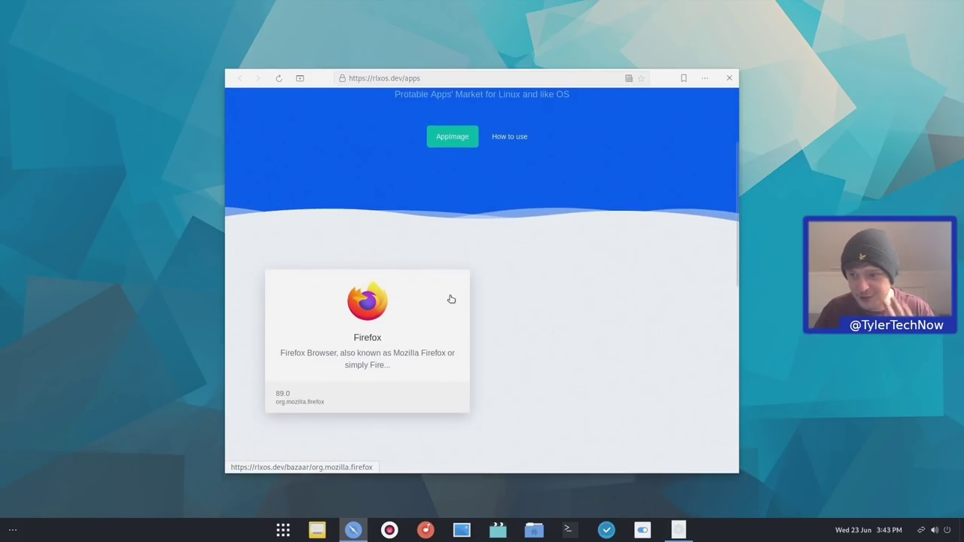
left_click(730, 78)
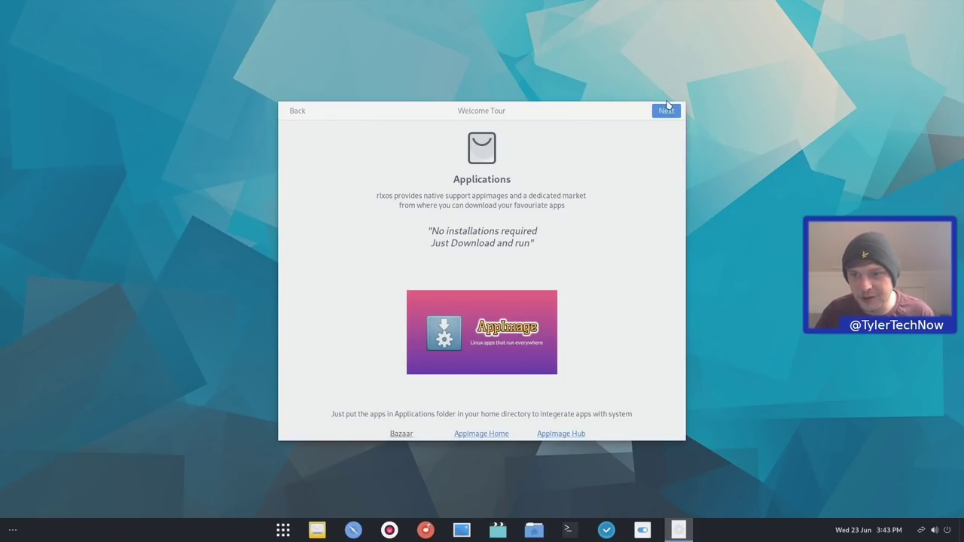
Advance through Updates, Help and Support, and upcoming projects to the tour completion page
left_click(666, 111)
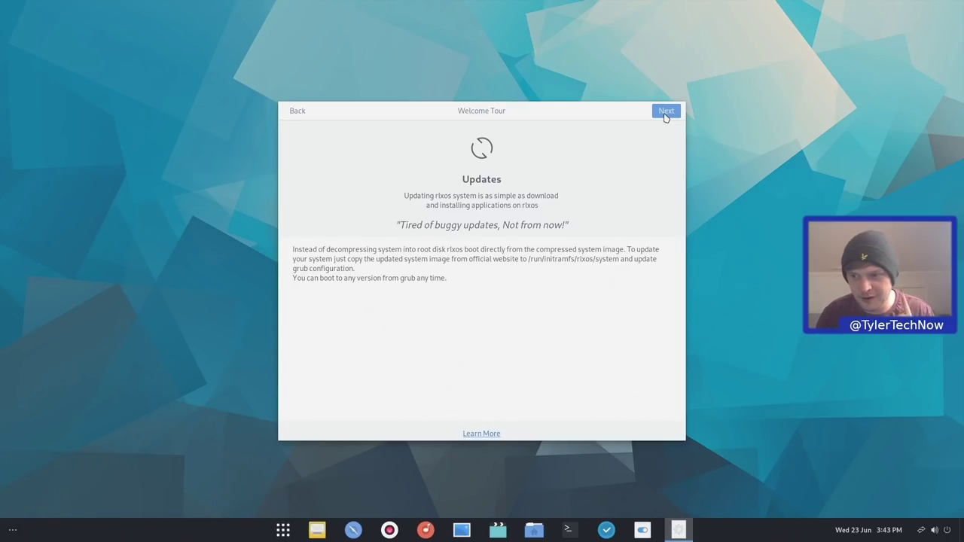
left_click(665, 112)
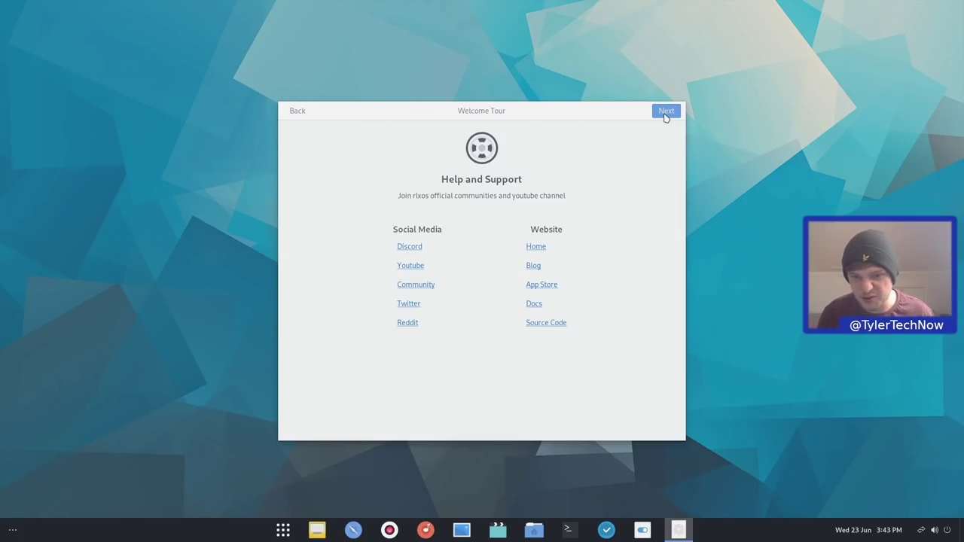
left_click(666, 112)
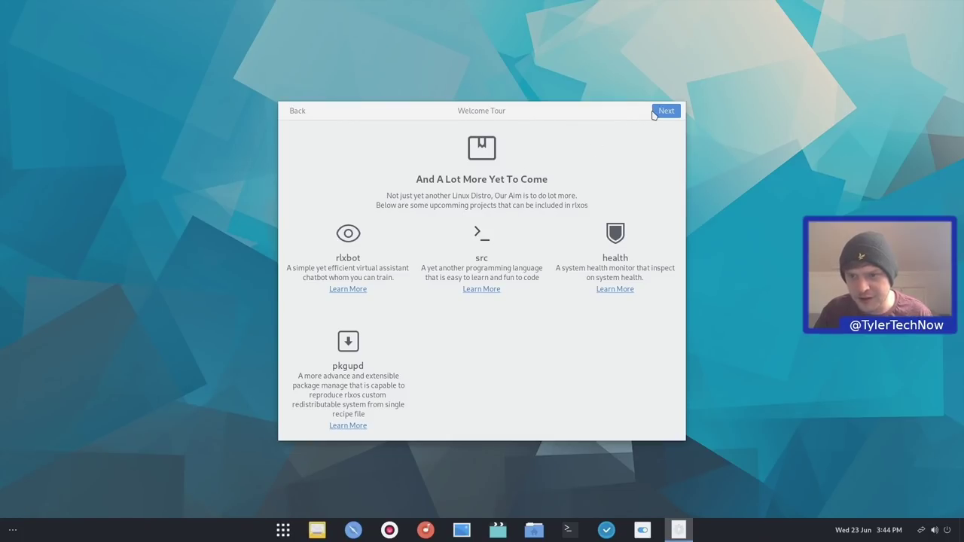
left_click(655, 112)
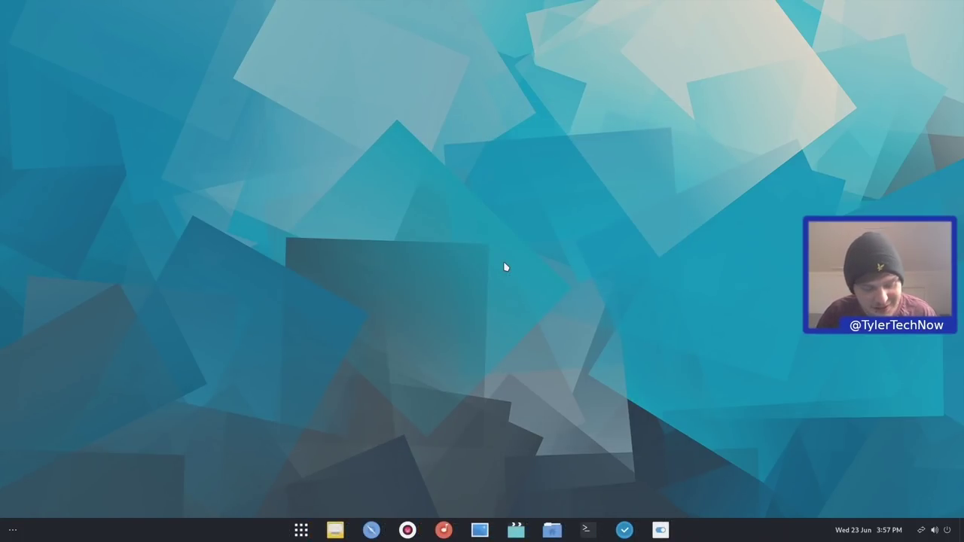
key("super")
type("about")
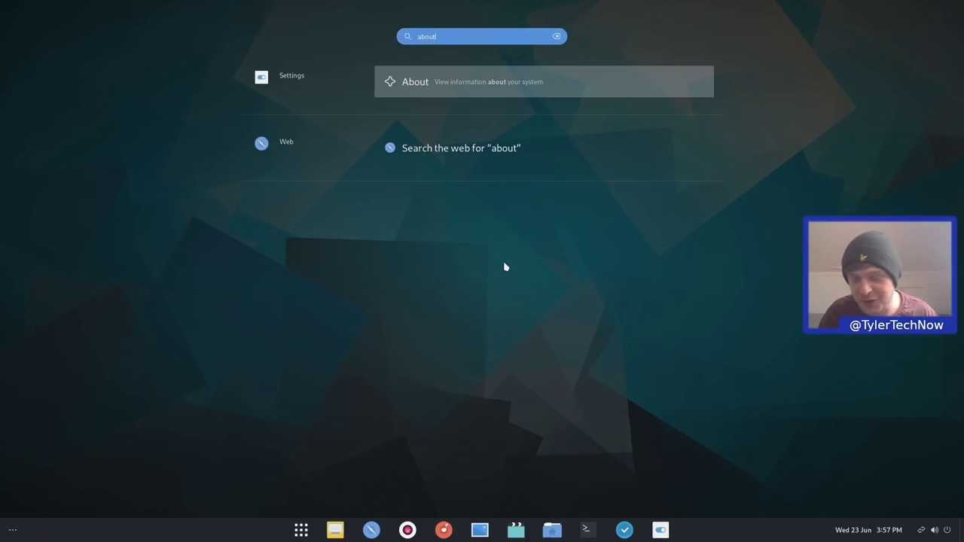
key("Return")
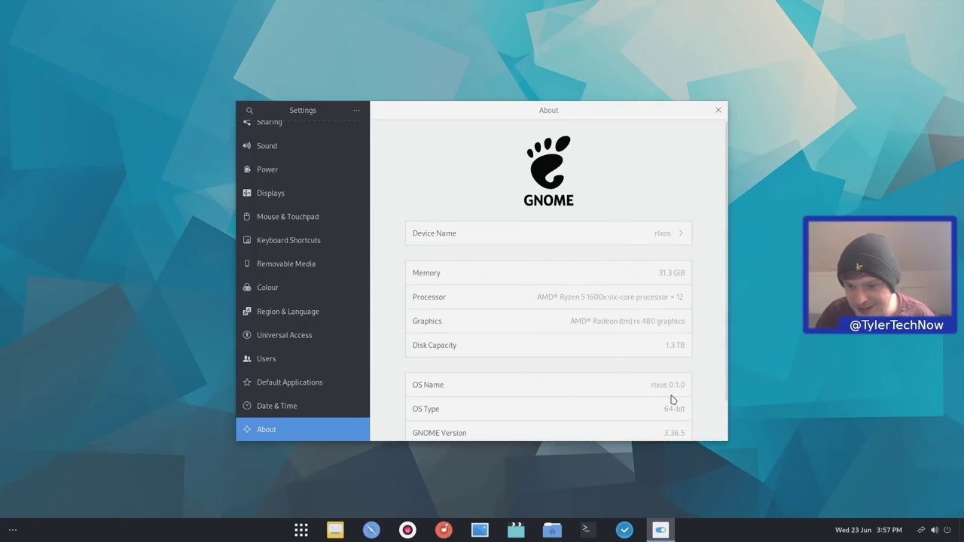
scroll(672, 399, "down", 1)
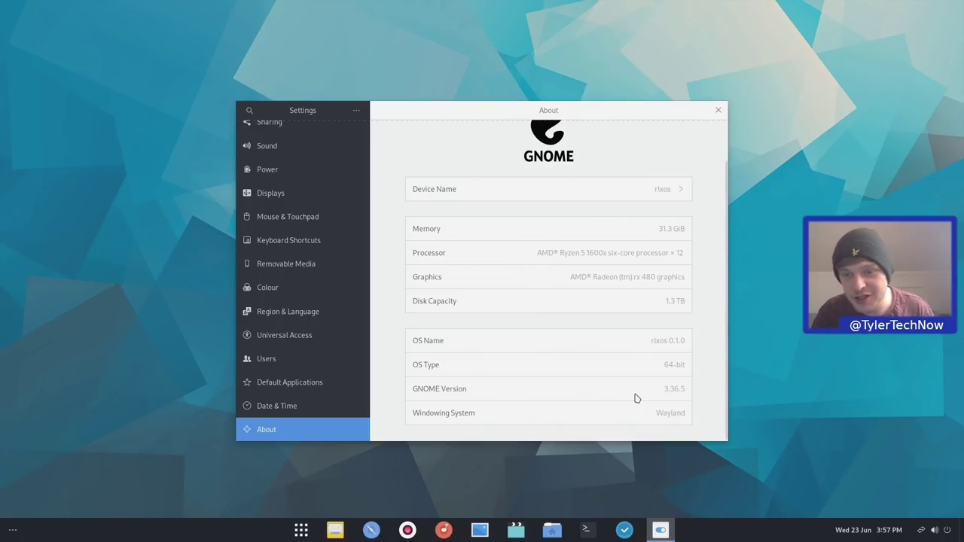
left_click(720, 112)
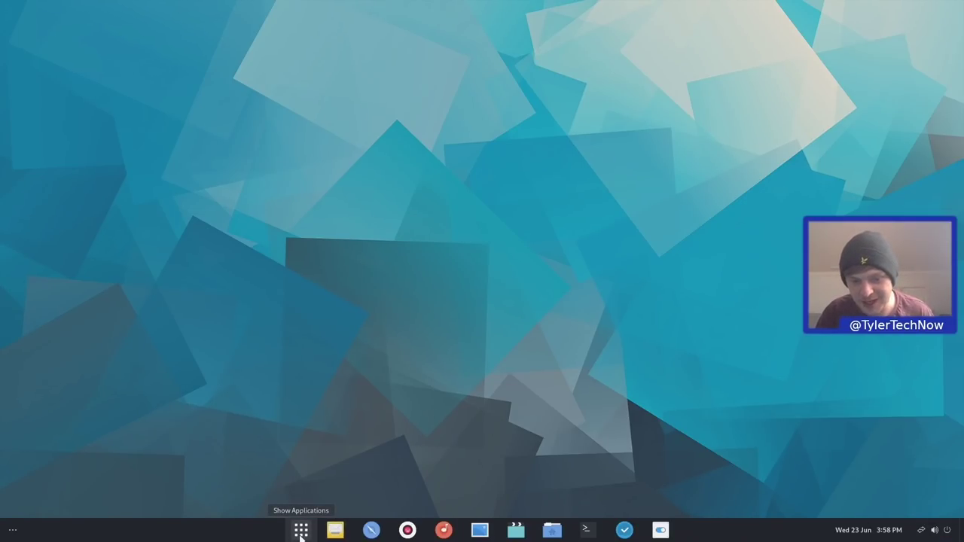
mouse_move(2, 536)
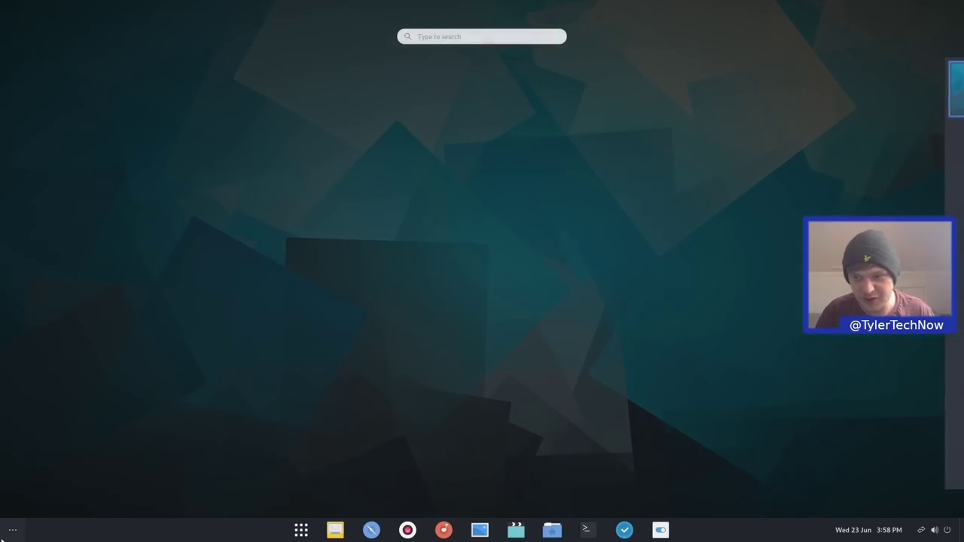
type("fire")
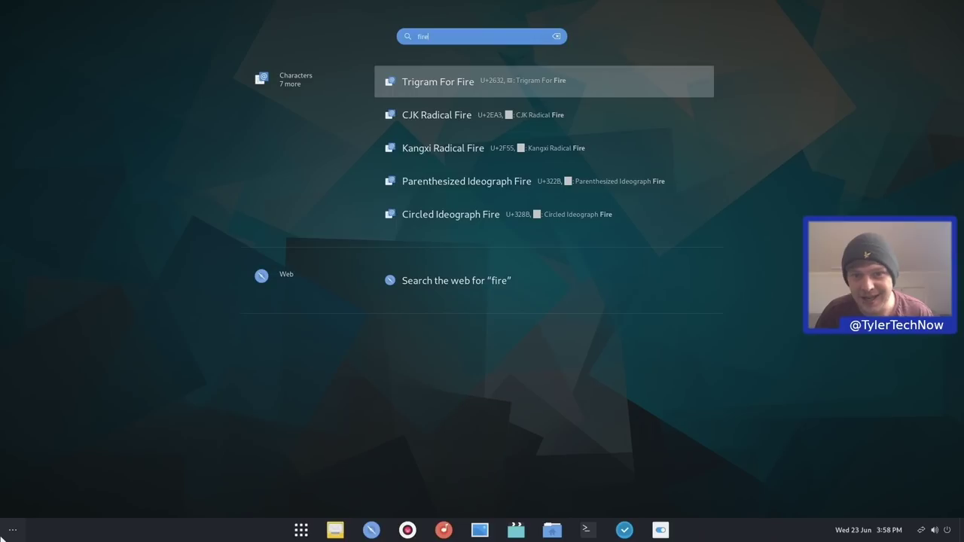
key("BackSpace")
key("BackSpace")
key("BackSpace")
key("BackSpace")
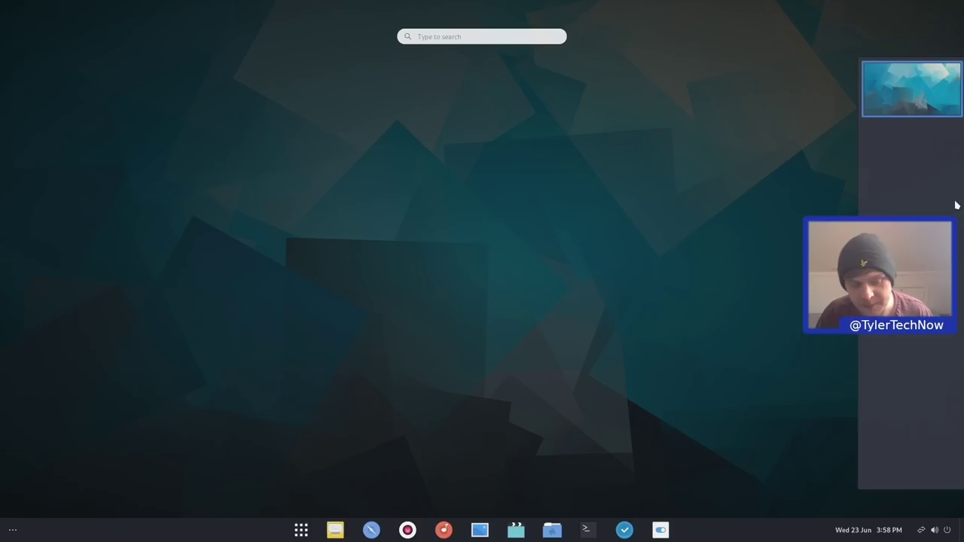
key("super")
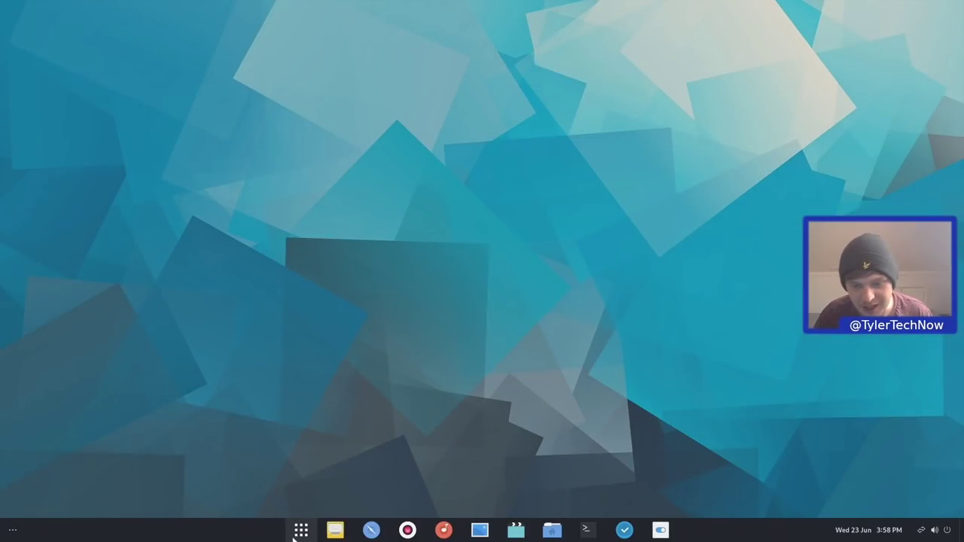
Show all installed applications and scroll to the grid page with To Do, Tweaks and Web
left_click(289, 534)
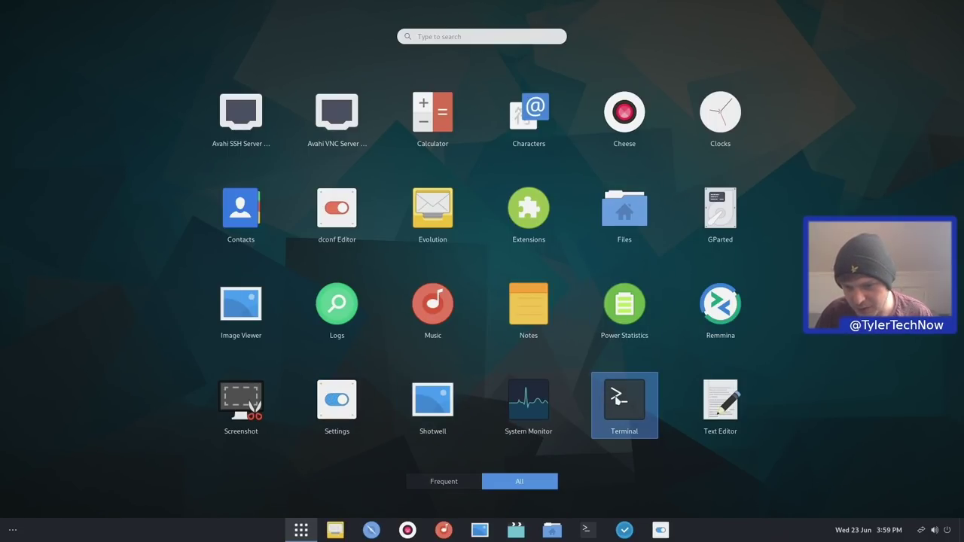
scroll(535, 405, "down", 1)
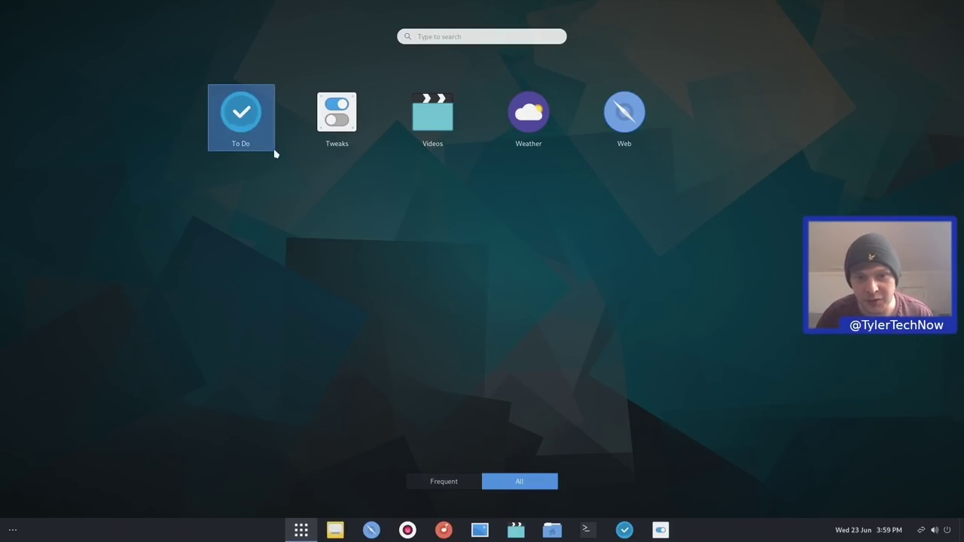
Launch Tweaks, view Appearance, and inspect the Applications and Icons theme lists without changing them
left_click(329, 121)
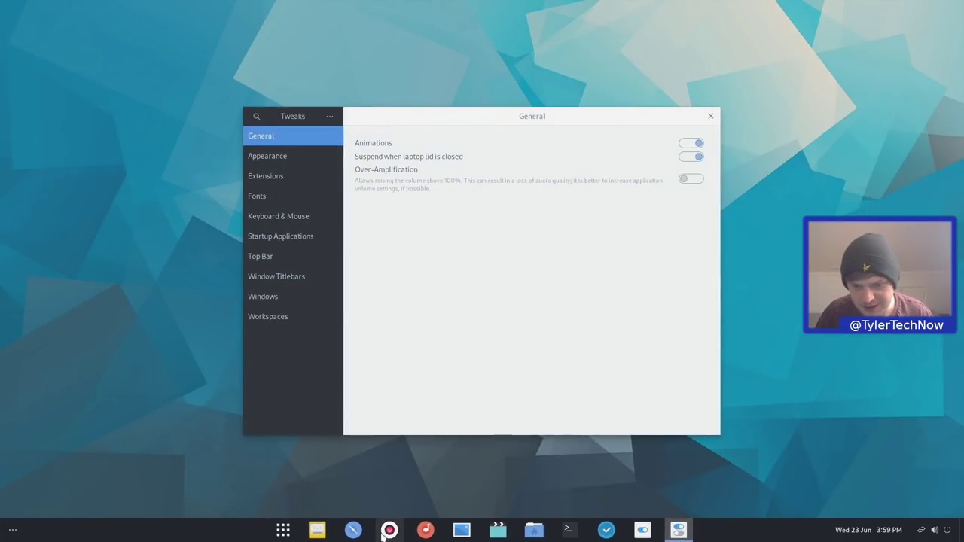
left_click(265, 156)
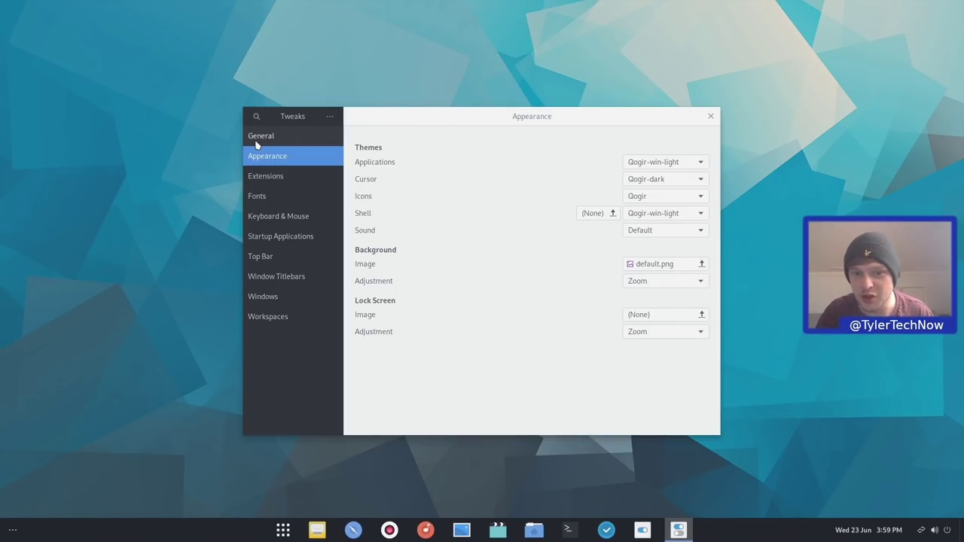
left_click(673, 162)
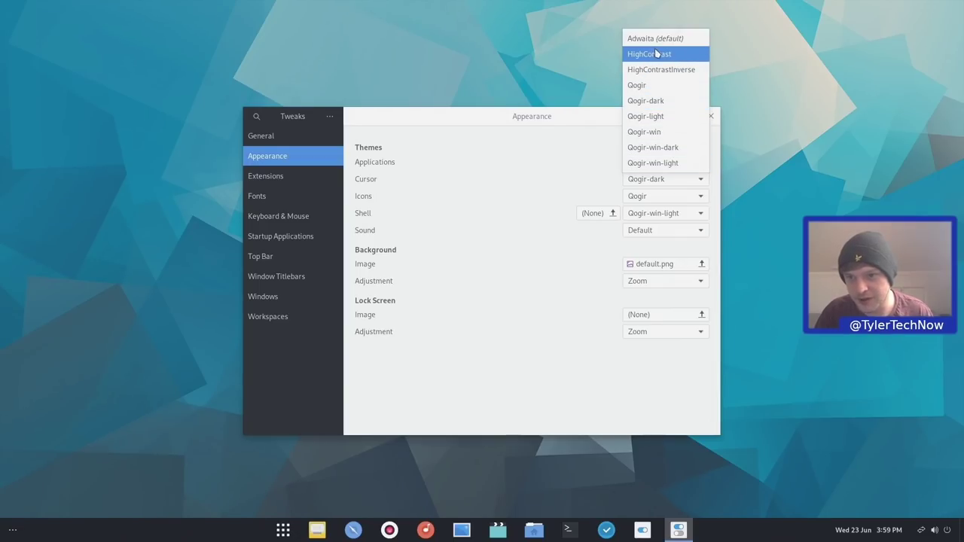
left_click(548, 127)
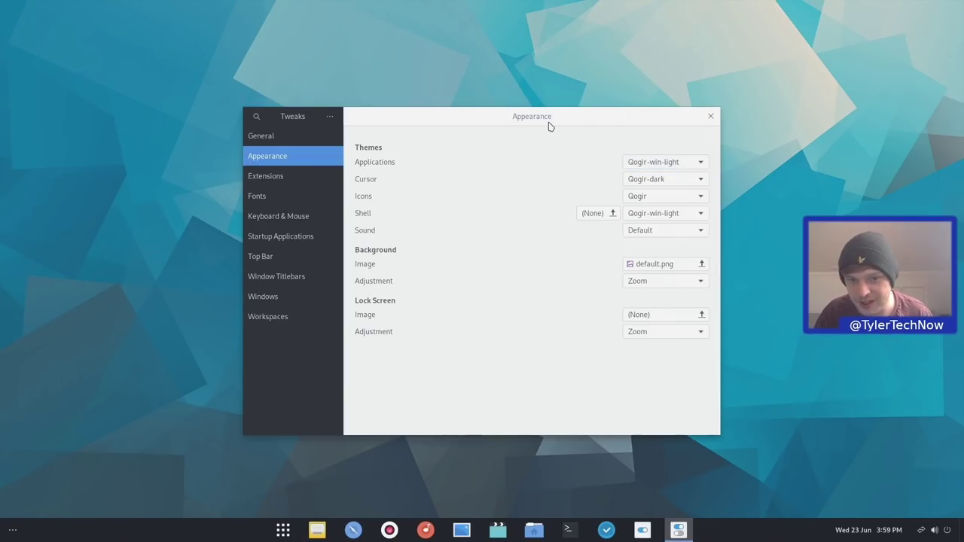
left_click(654, 196)
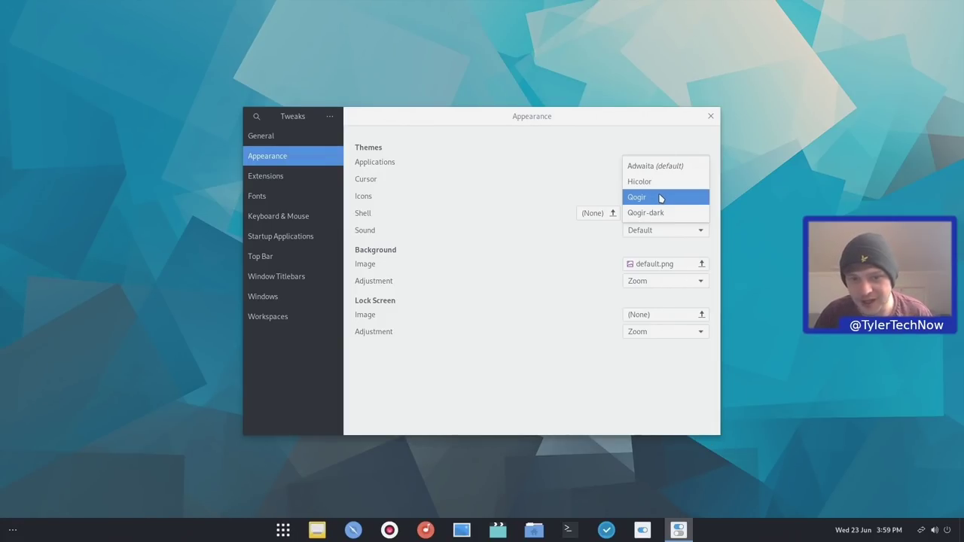
left_click(531, 128)
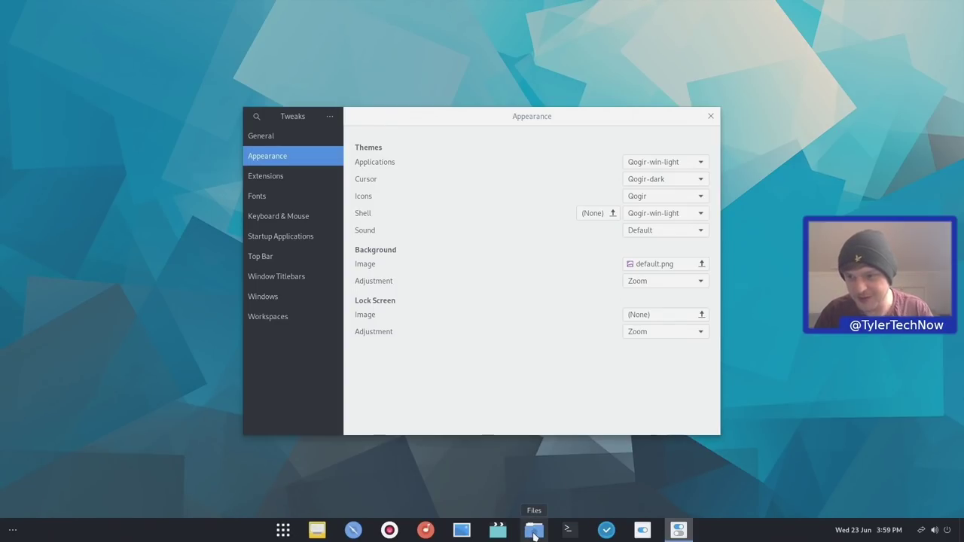
Open Files at Home beside Tweaks and switch the application theme to Qogir-win-dark
left_click(534, 530)
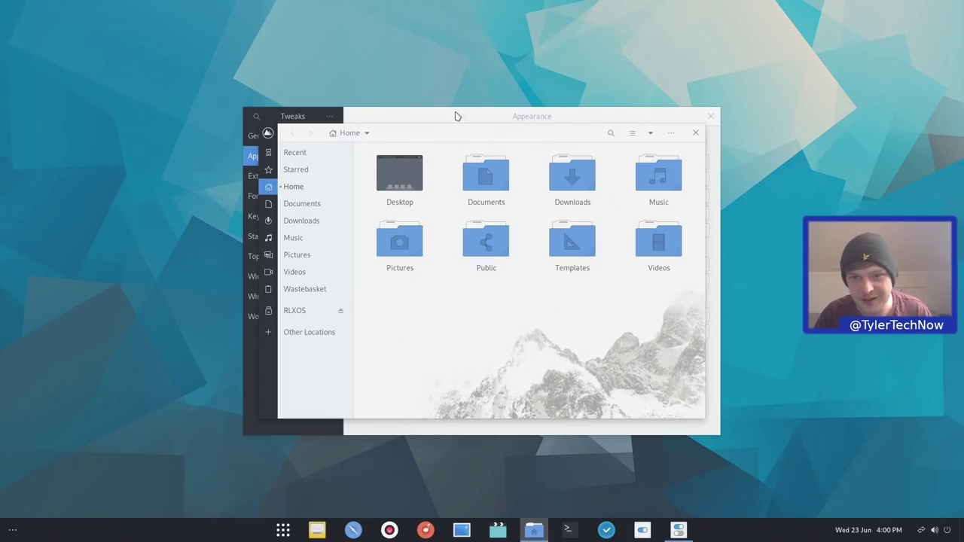
left_click_drag(410, 131, 171, 68)
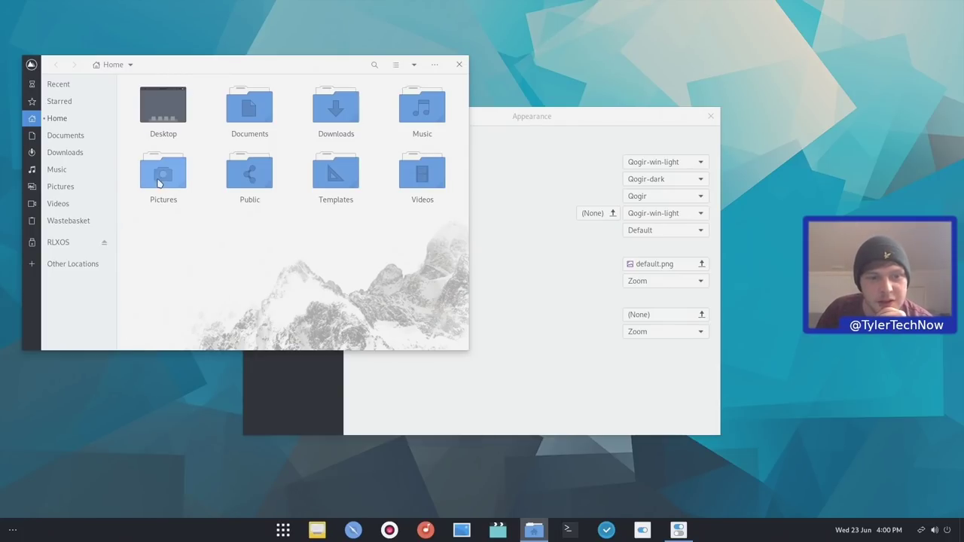
left_click_drag(455, 243, 153, 95)
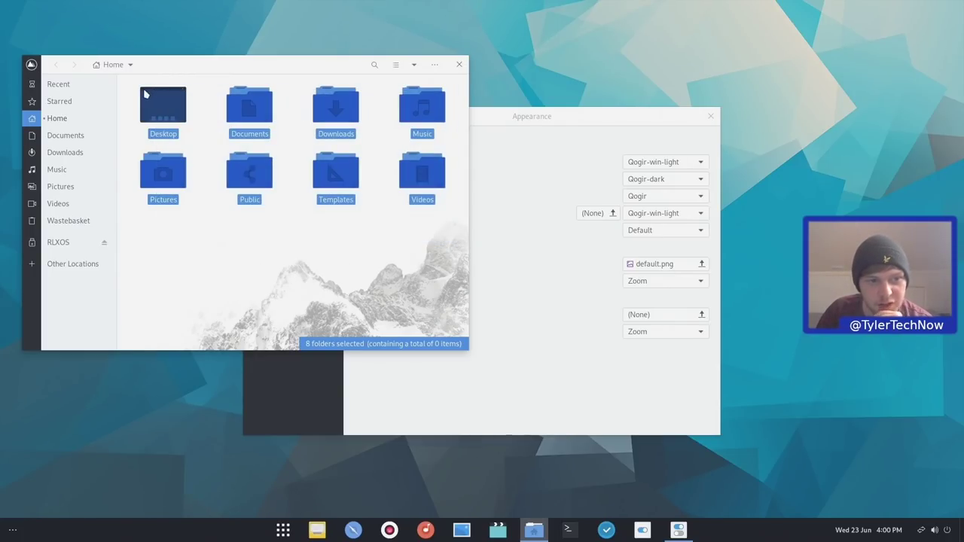
left_click(607, 118)
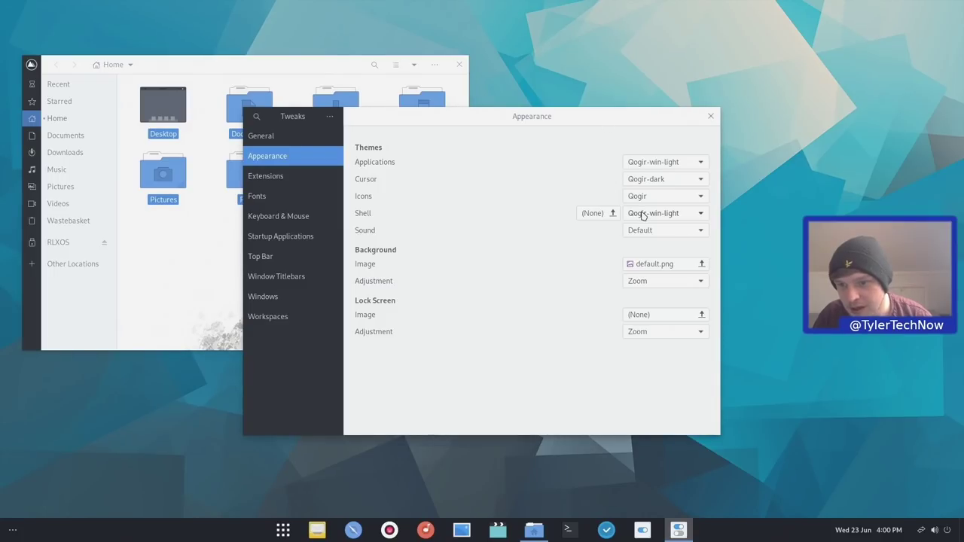
left_click(644, 164)
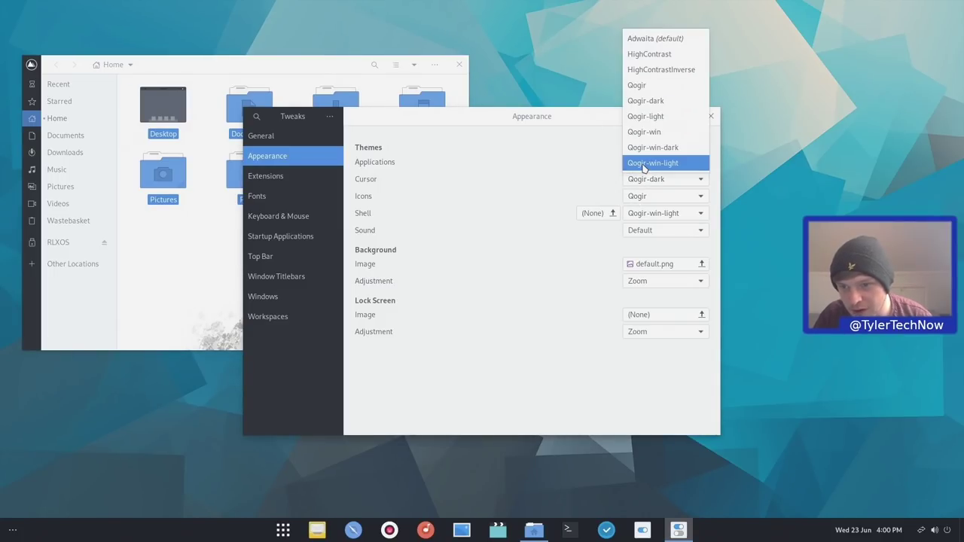
left_click(652, 148)
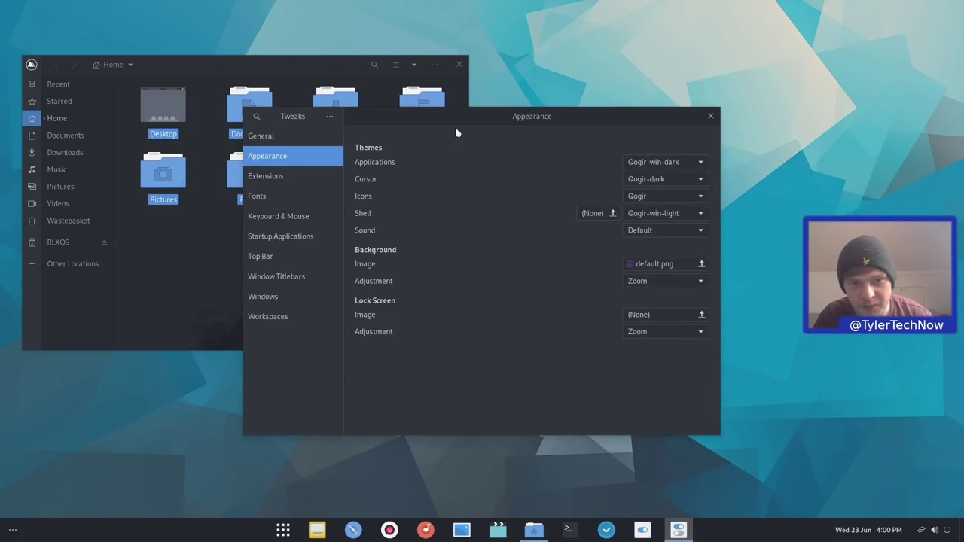
Compare the dark Home folder, then set the application theme back to Qogir-win-light
left_click(298, 68)
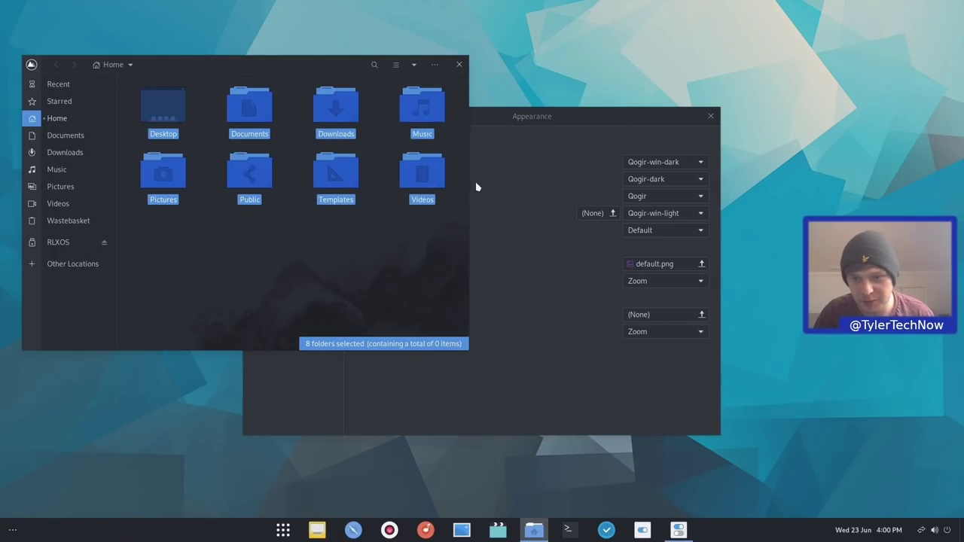
left_click(504, 150)
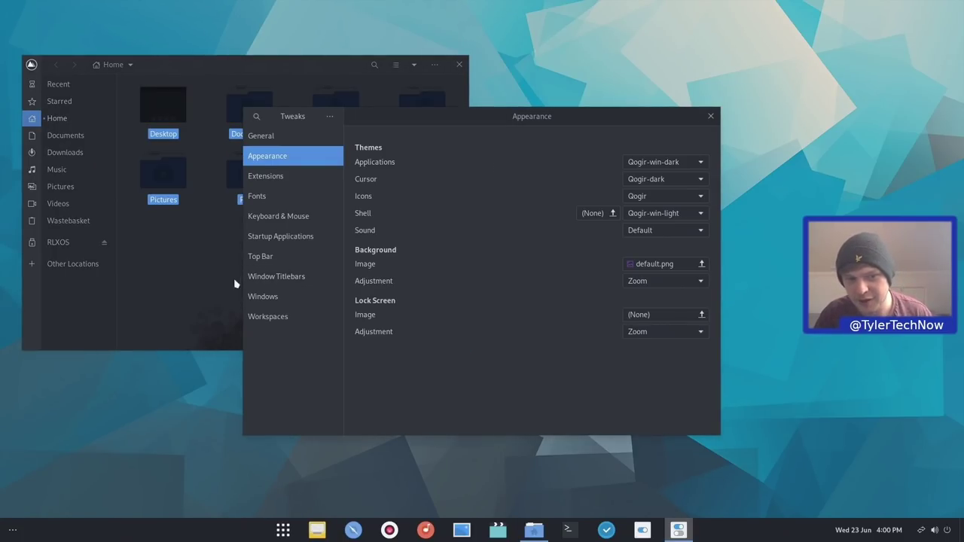
left_click(211, 283)
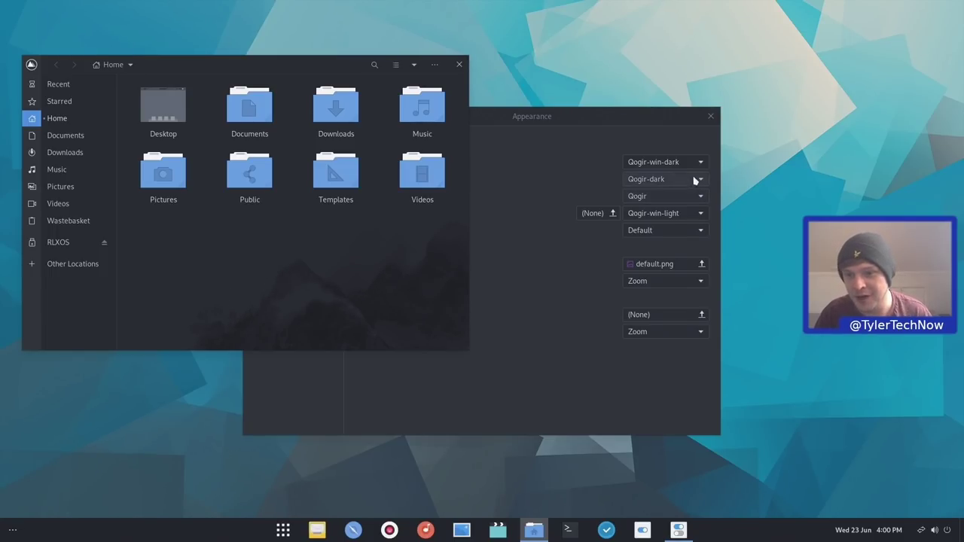
left_click(671, 164)
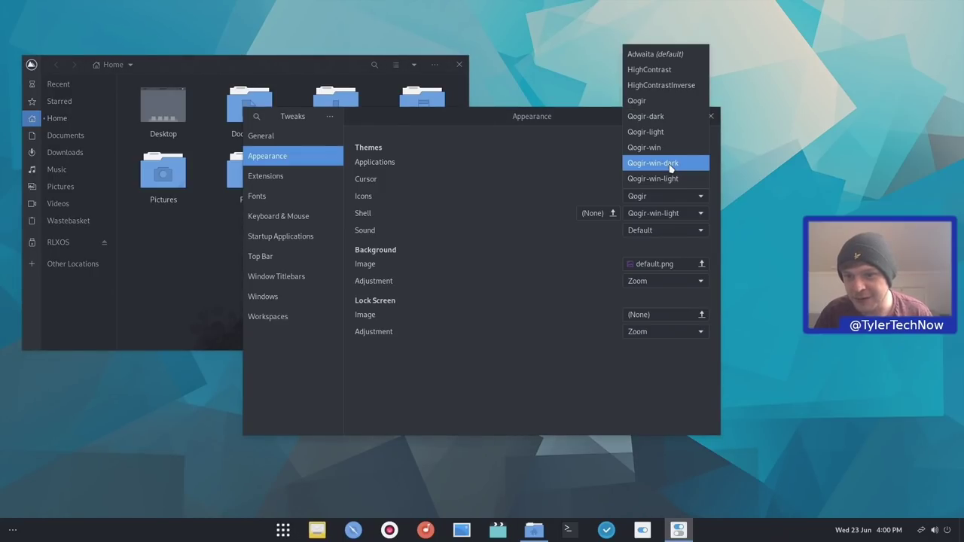
left_click(683, 178)
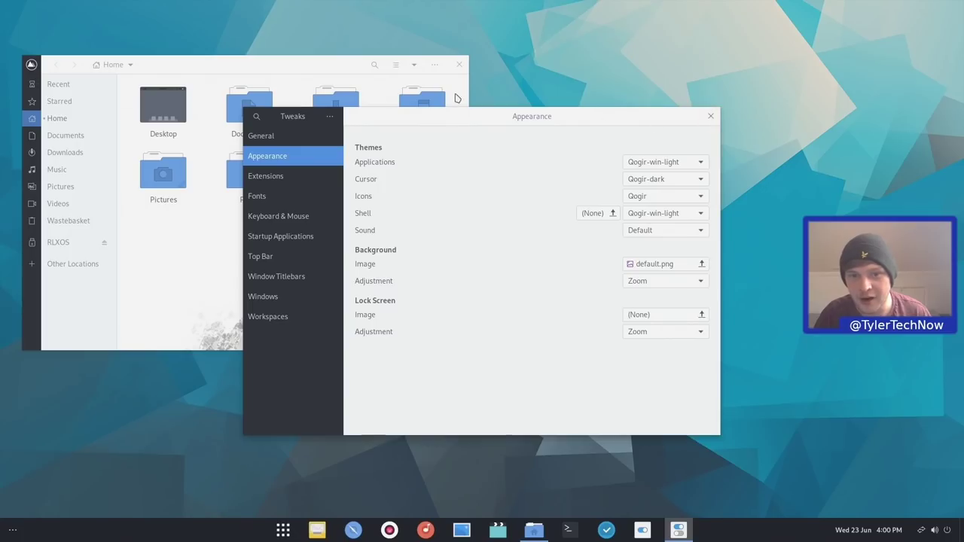
Close the home folder and browse Tweaks' Extensions list, including Dash to panel and User themes
left_click(456, 67)
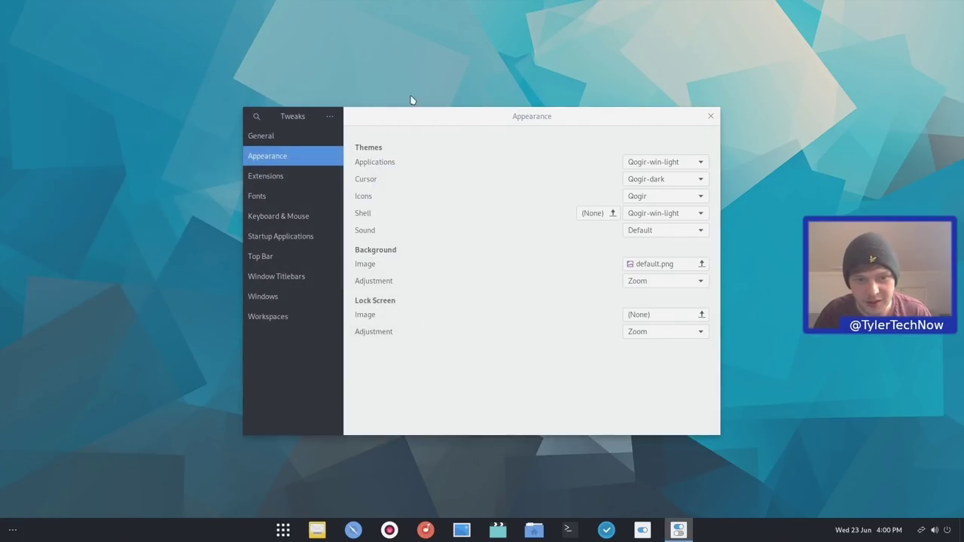
left_click(305, 176)
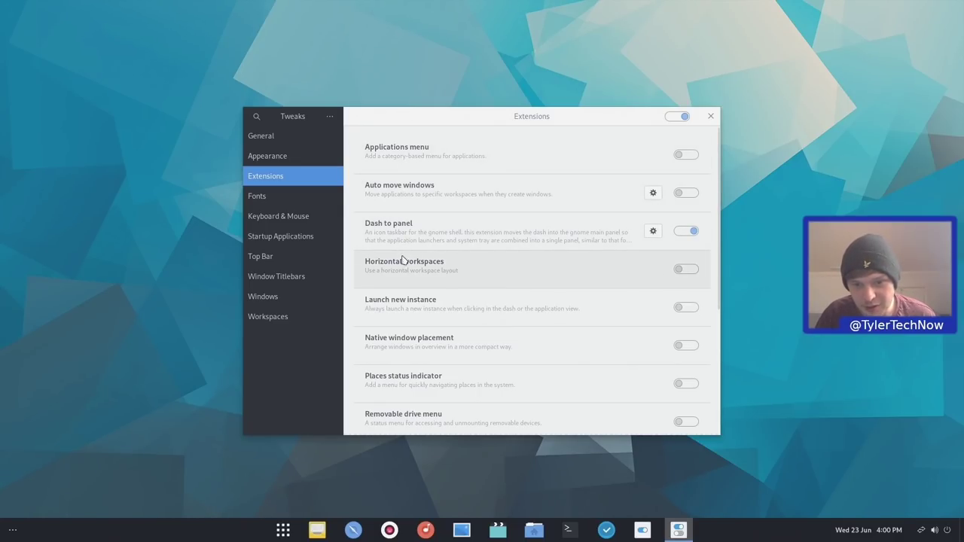
scroll(405, 320, "down", 3)
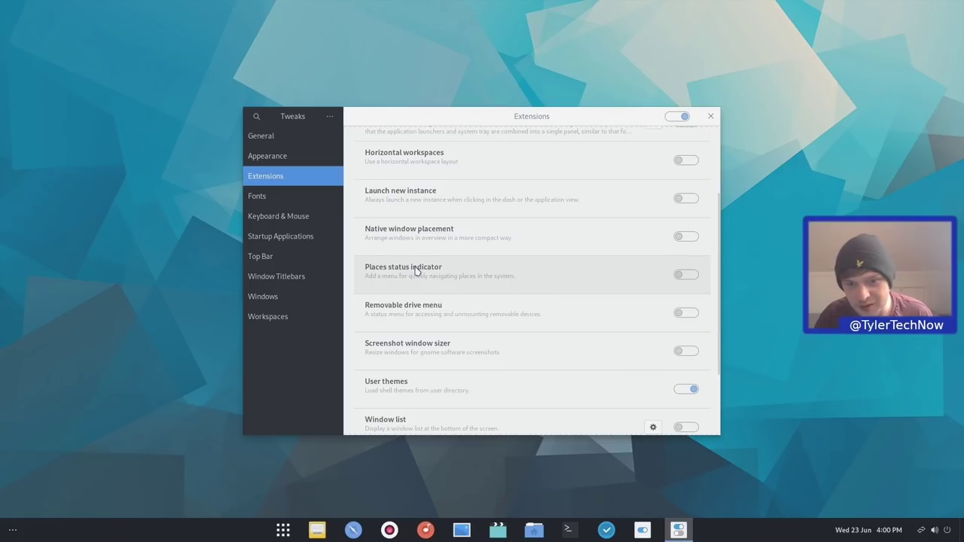
scroll(420, 279, "down", 3)
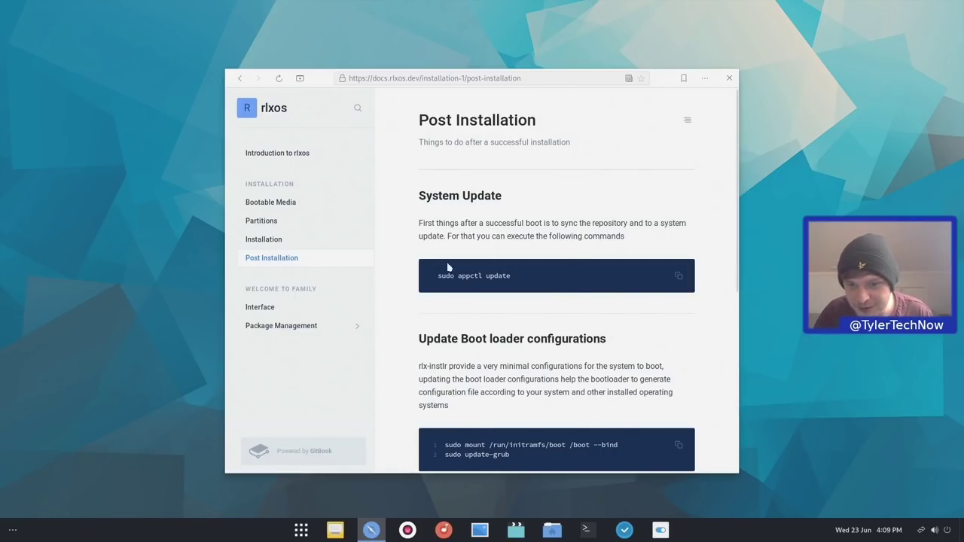
Copy the 'sudo appctl update' command from the Post Installation docs page
left_click_drag(515, 276, 436, 276)
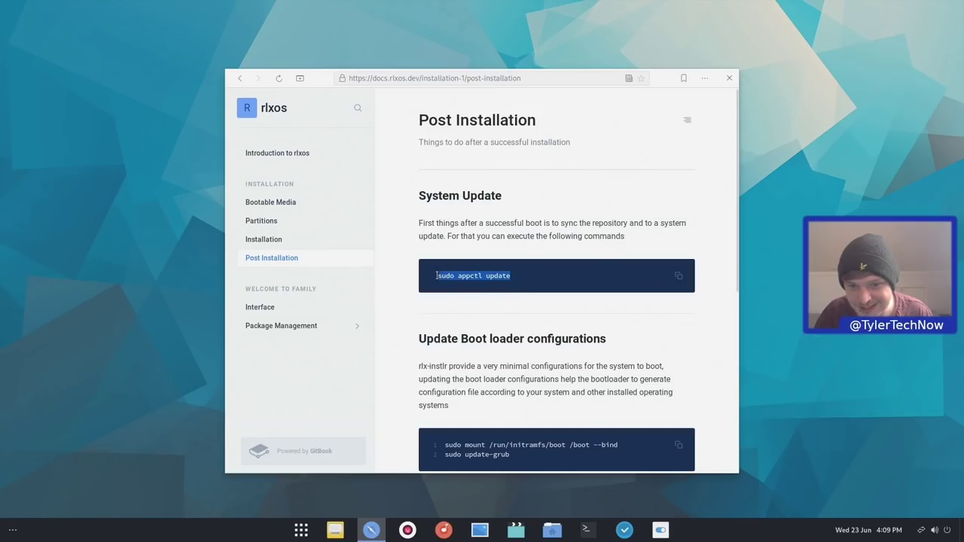
right_click(457, 277)
left_click(479, 283)
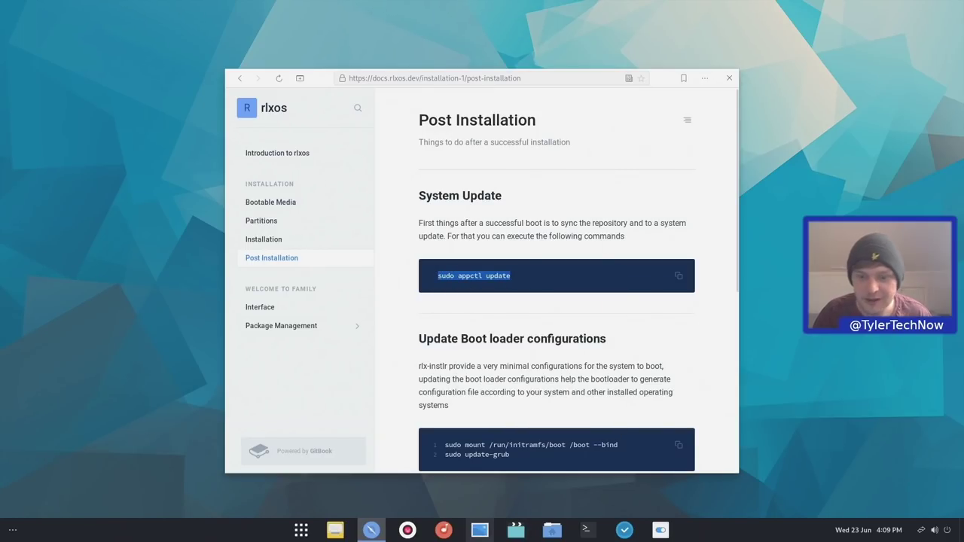
Run 'sudo appctl update' in a new terminal with the admin password; the system is already updated
left_click(587, 528)
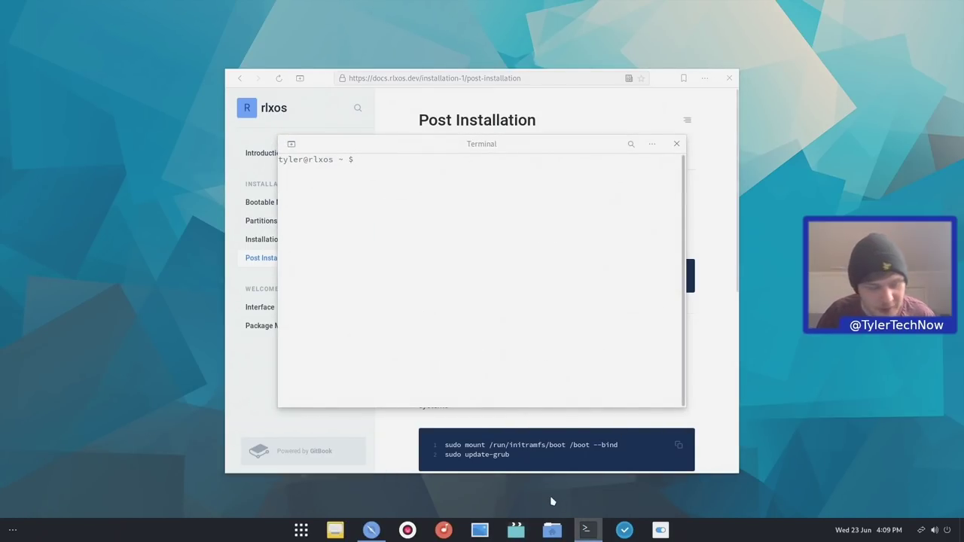
key("ctrl+shift+v")
key("Return")
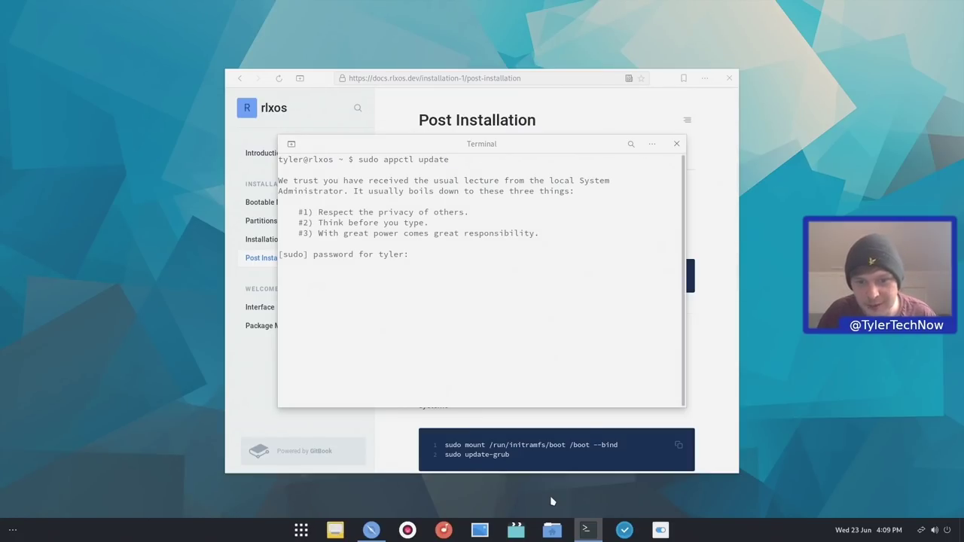
type("*********")
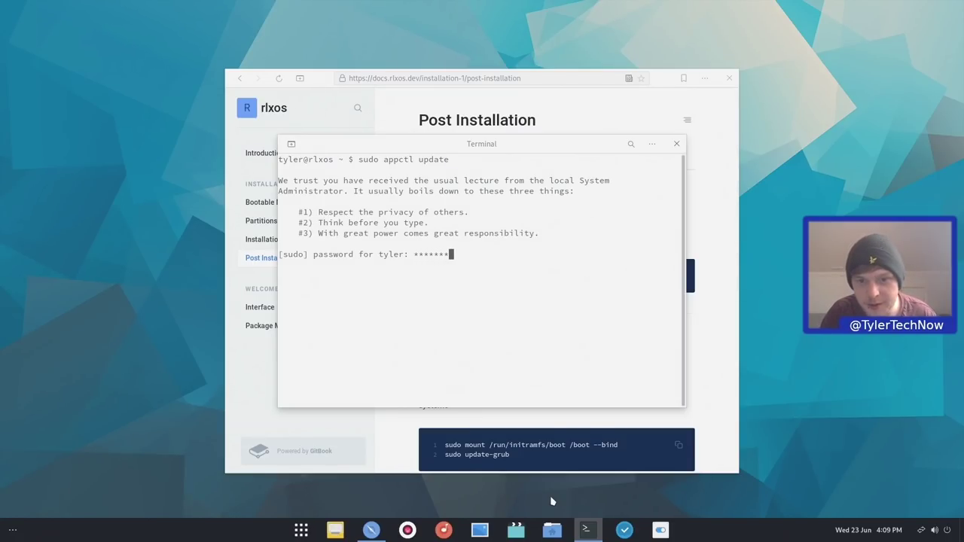
key("Return")
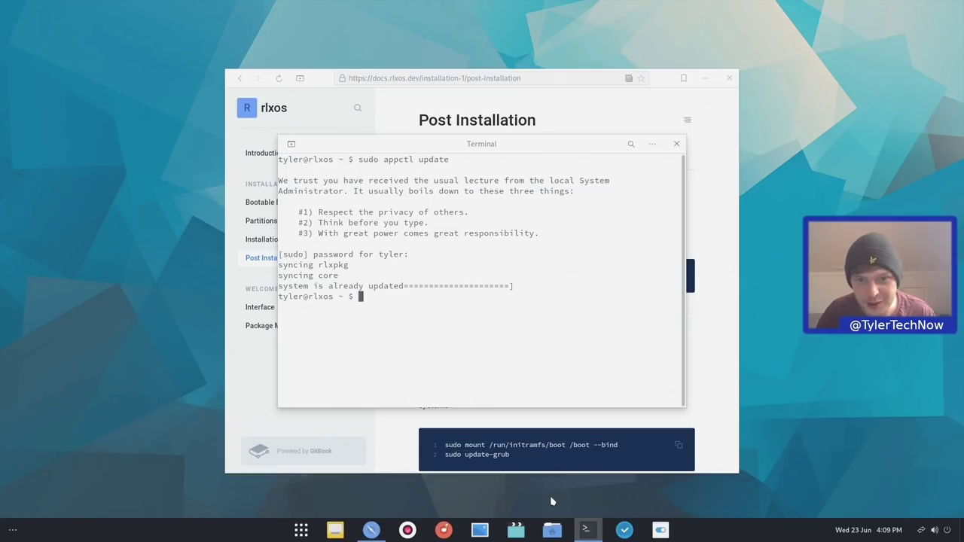
type("app")
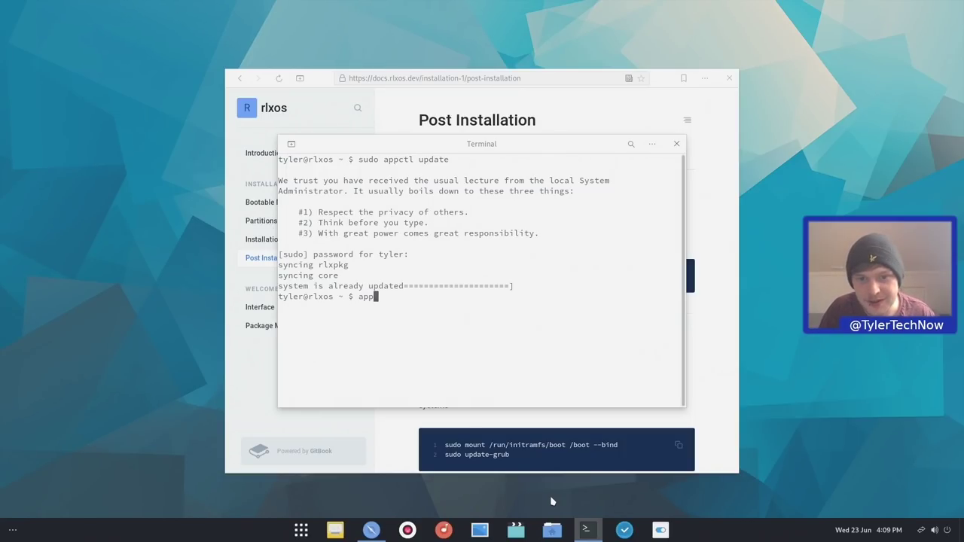
type("ctl")
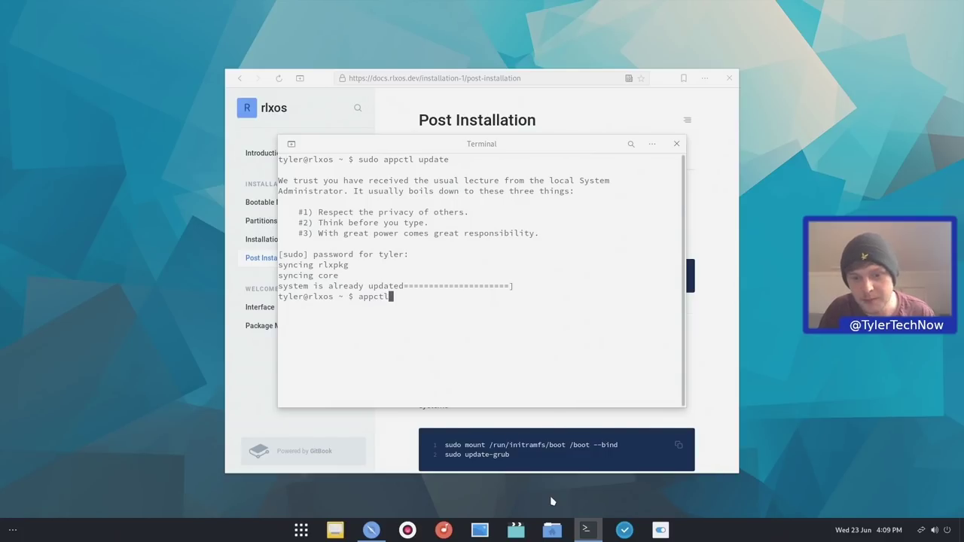
Run appctl to show its usage options, then 'appctl list' and scroll the packages through zstd
key("Return")
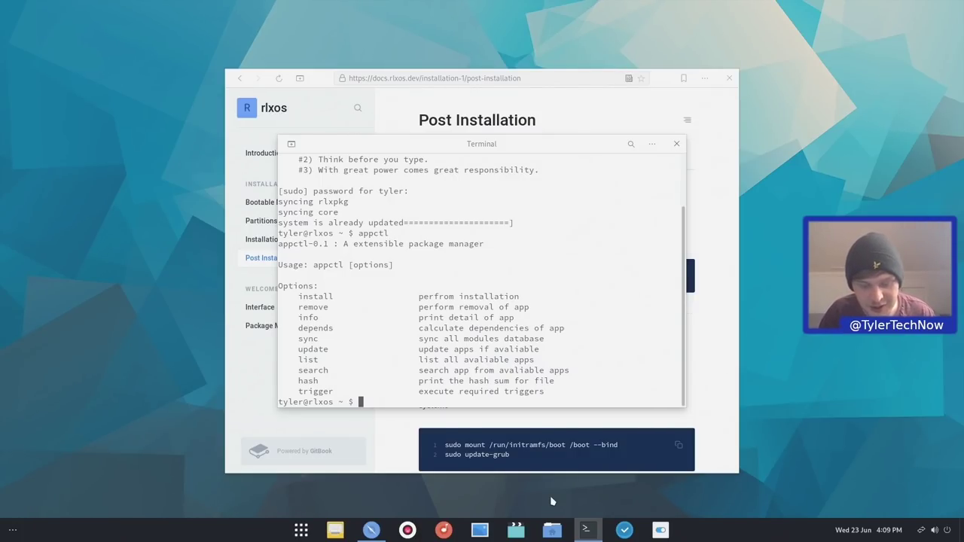
type("appc")
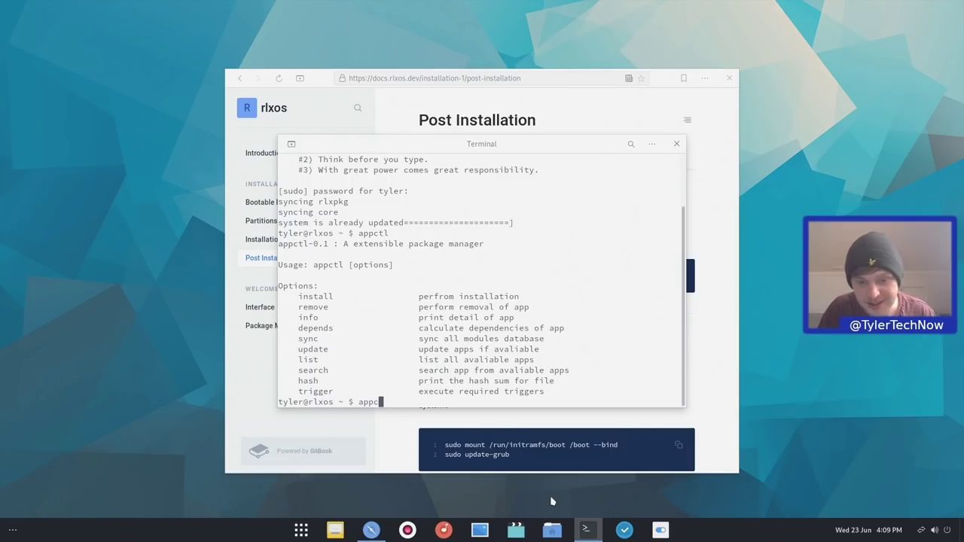
type("tl list")
key("Return")
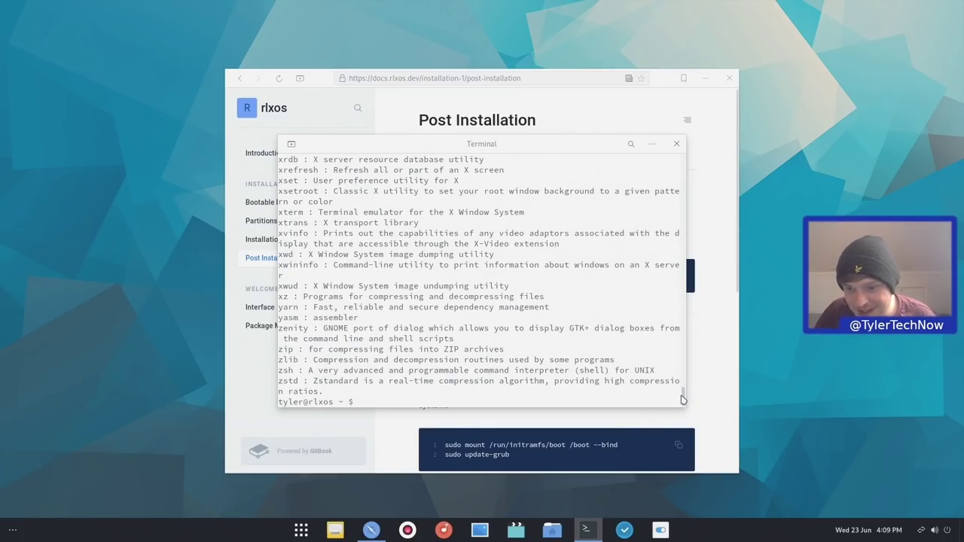
left_click_drag(683, 397, 683, 382)
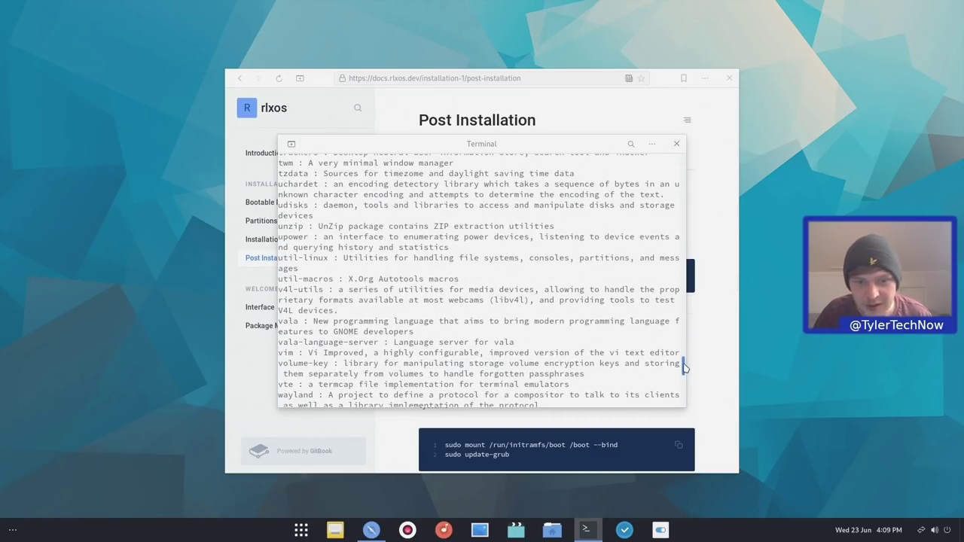
left_click_drag(685, 366, 698, 436)
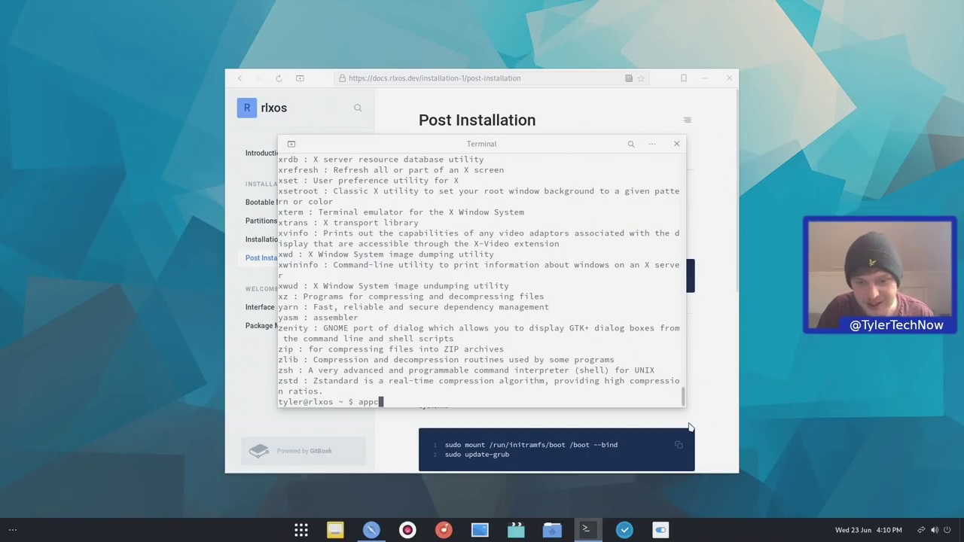
Search the appctl package list for steam, then for flatpak
type("ctl search steam")
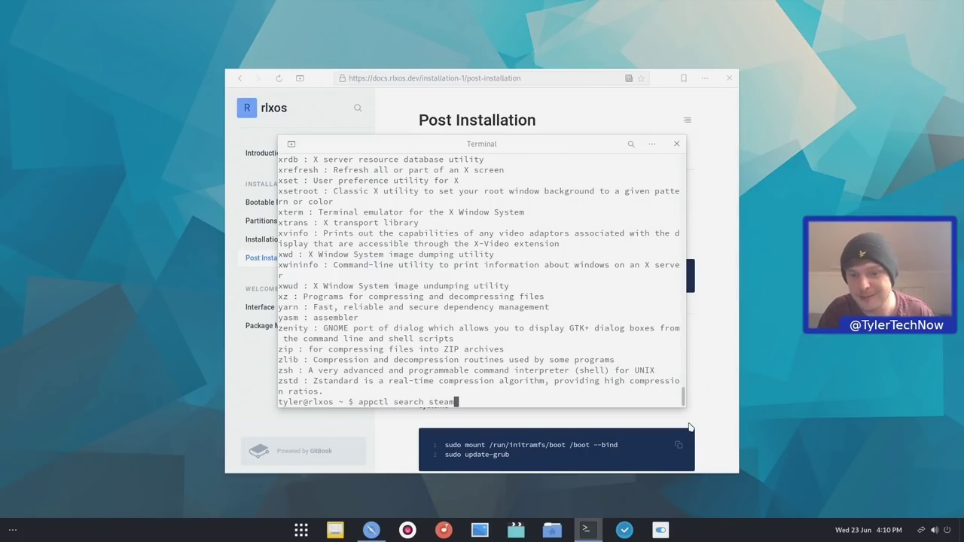
key("Return")
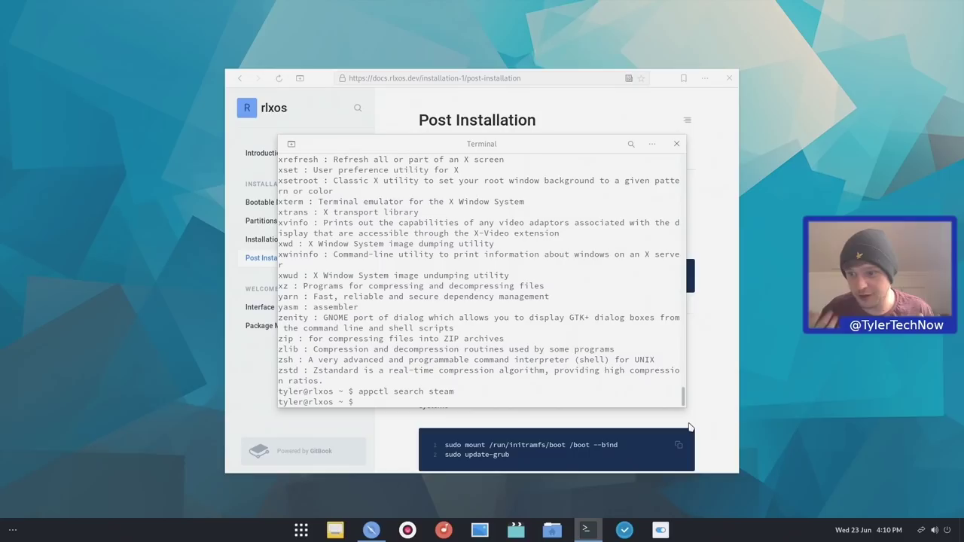
key("Up")
key("BackSpace")
key("BackSpace")
key("BackSpace")
key("BackSpace")
key("BackSpace")
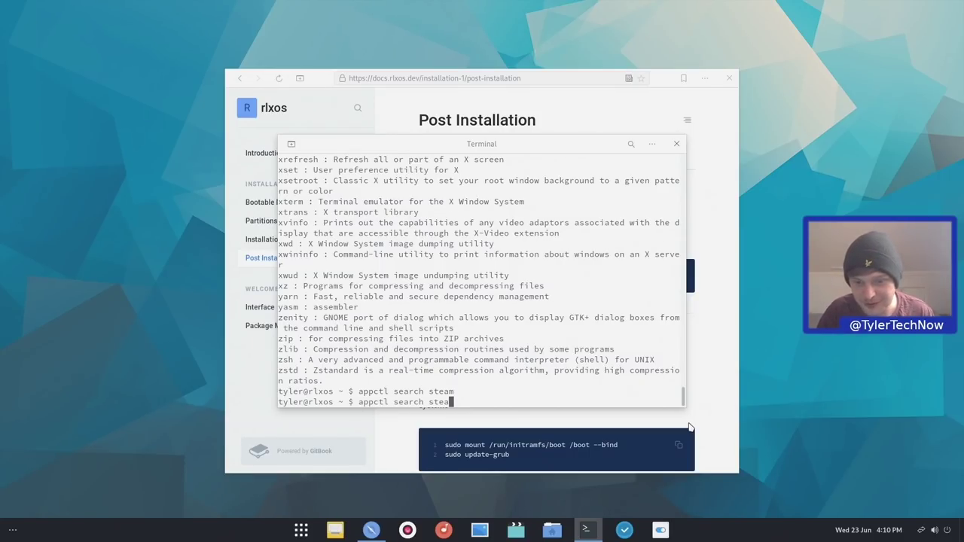
type("flatpak")
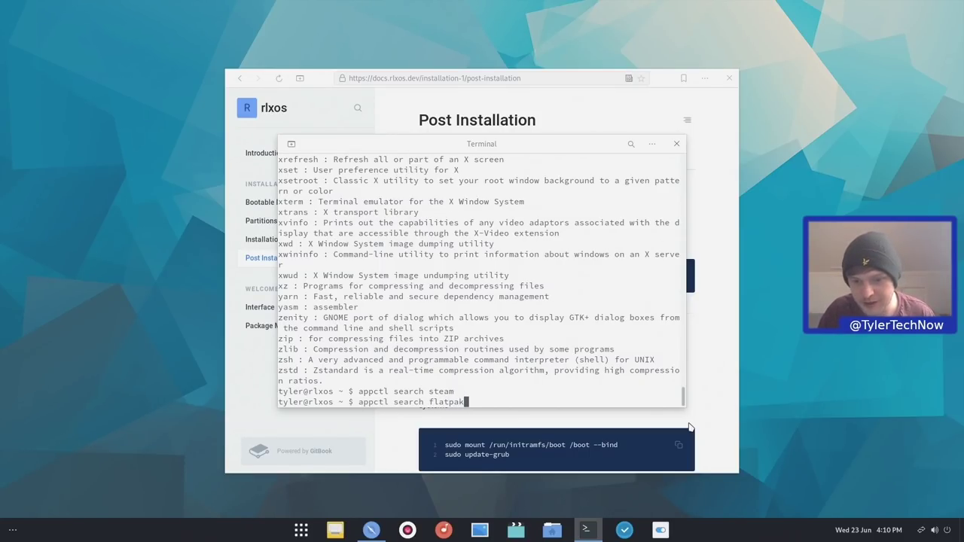
key("Return")
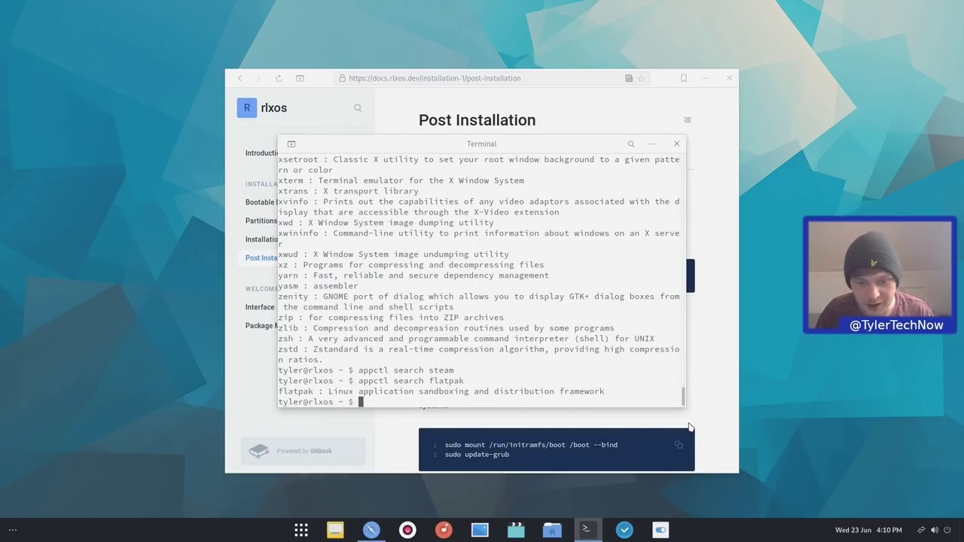
Install flatpak with 'sudo appctl install flatpak' and confirm the flatpak command responds
type("sudo")
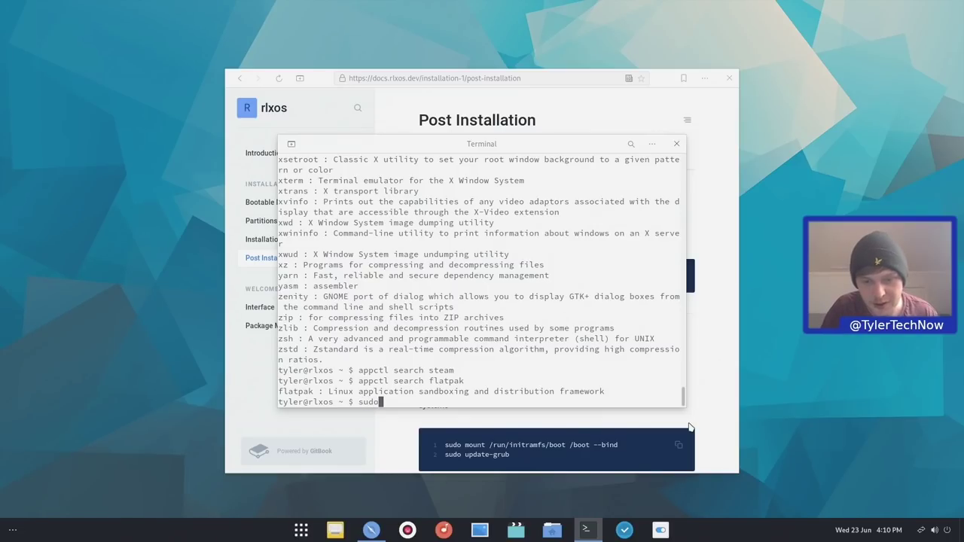
type(" appctl in")
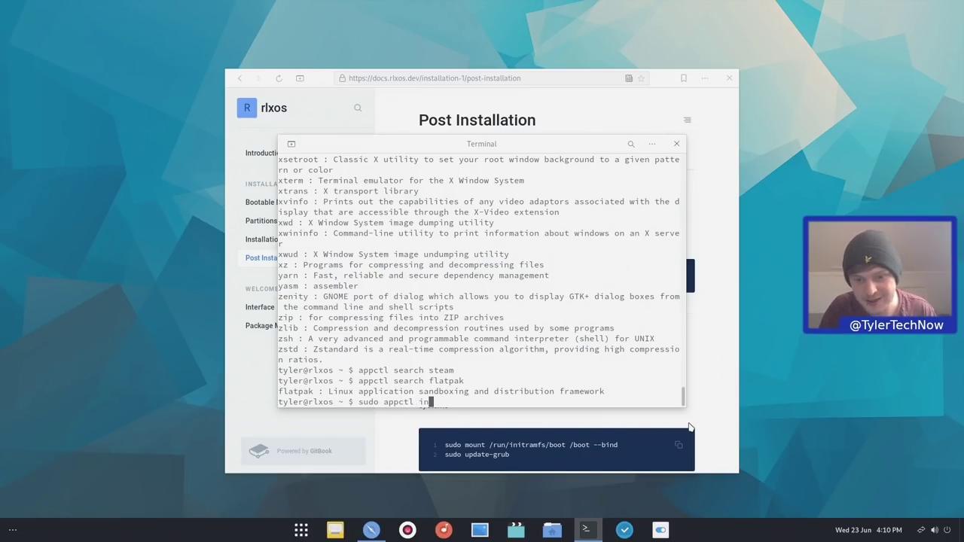
type("stall flatpak")
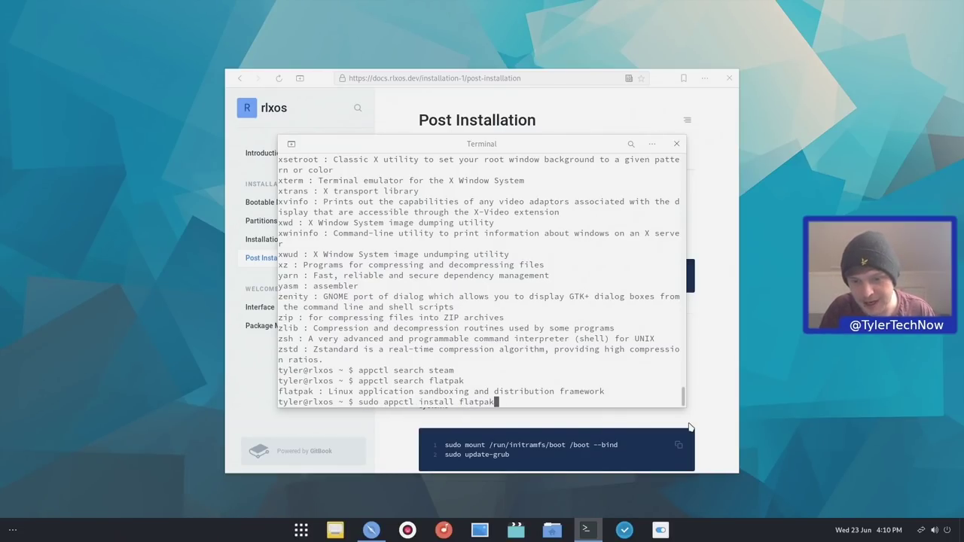
key("Return")
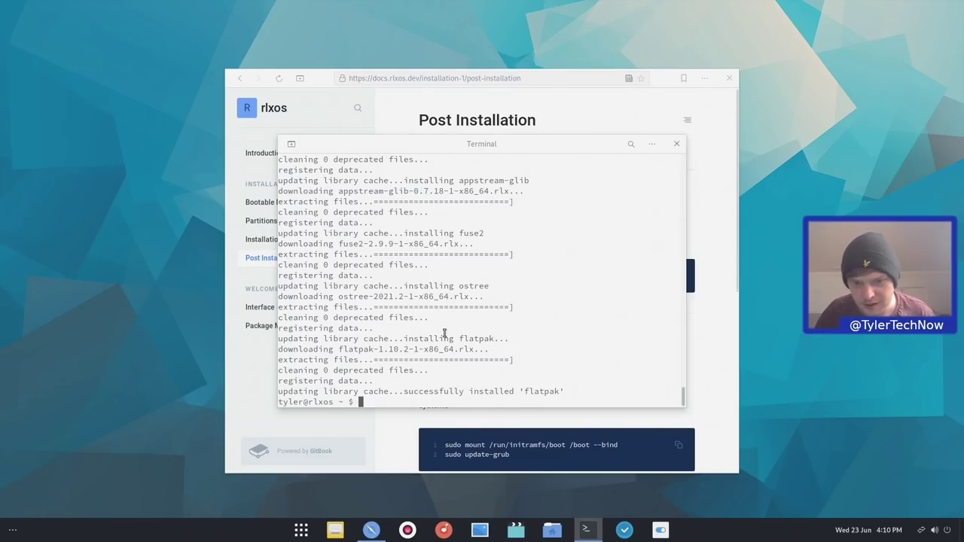
type("flatpak")
key("Return")
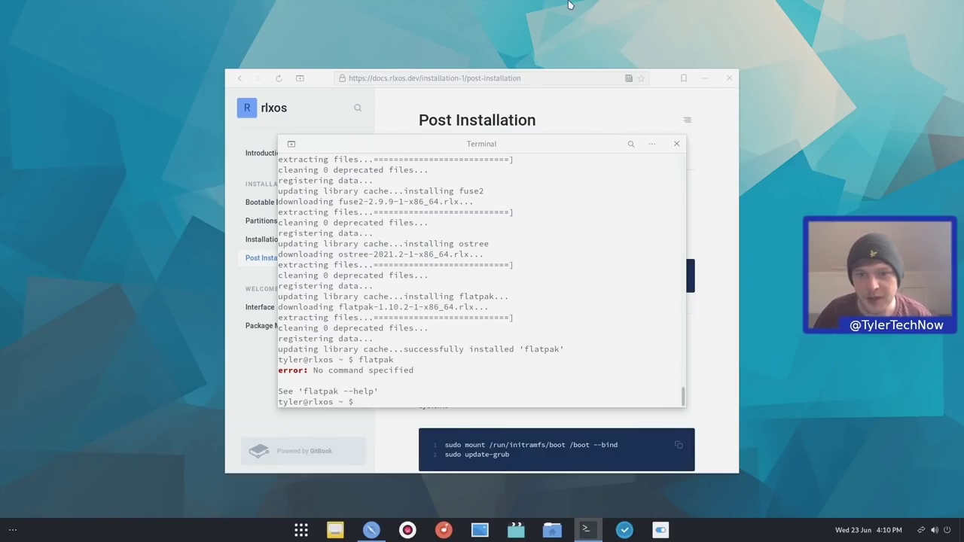
Close the terminal and scroll down the Post Installation docs page
left_click(676, 143)
right_click(672, 150)
left_click(652, 179)
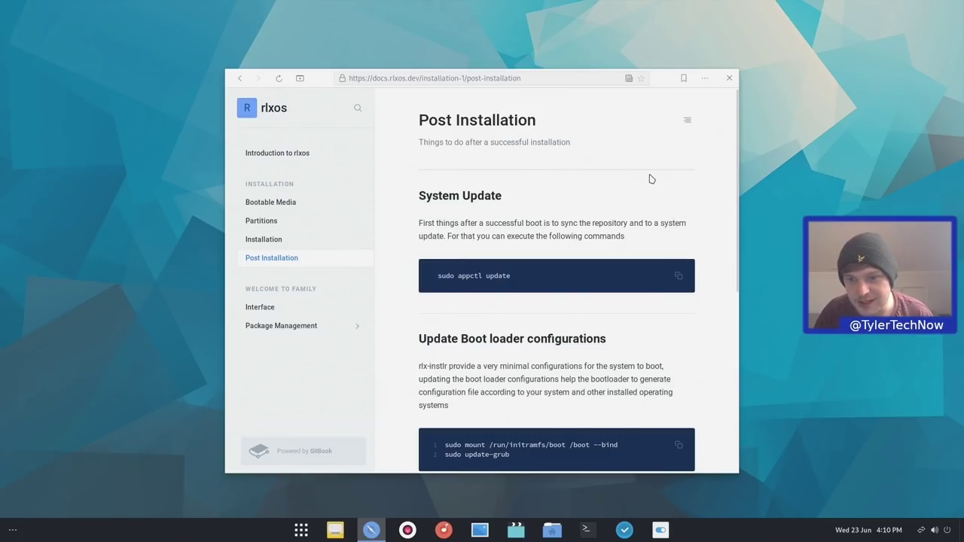
scroll(496, 313, "down", 2)
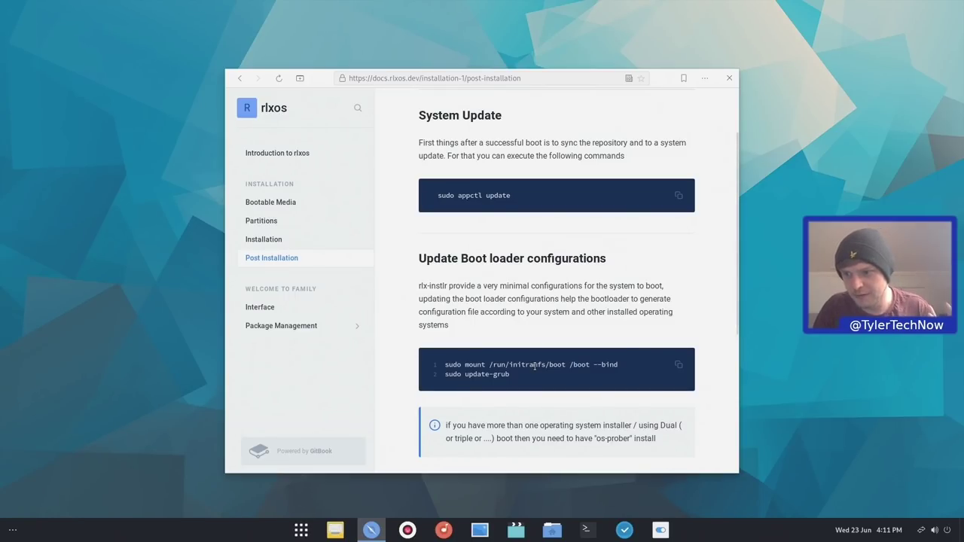
scroll(537, 371, "down", 3)
scroll(535, 374, "down", 2)
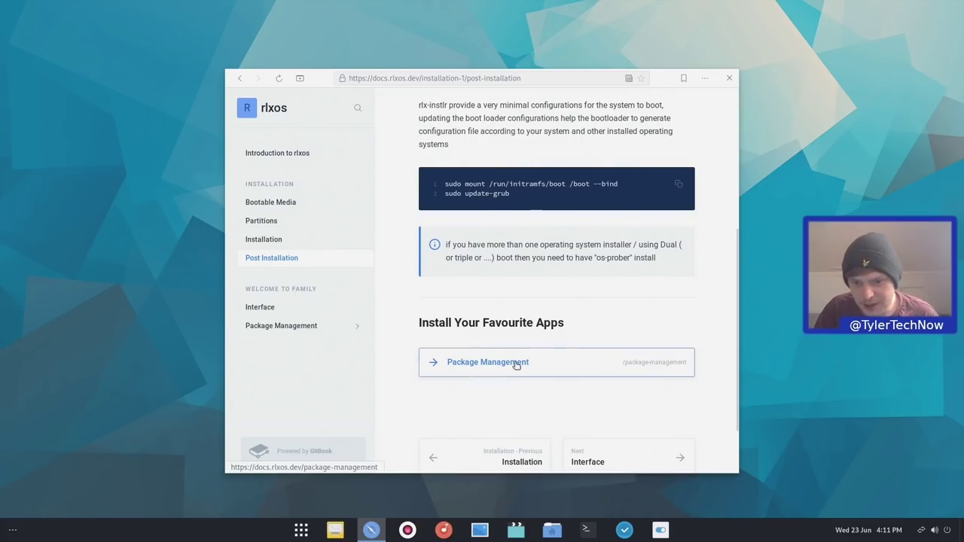
Go to the Package Management docs, then its AppImages page, and open a new Terminal
left_click(499, 364)
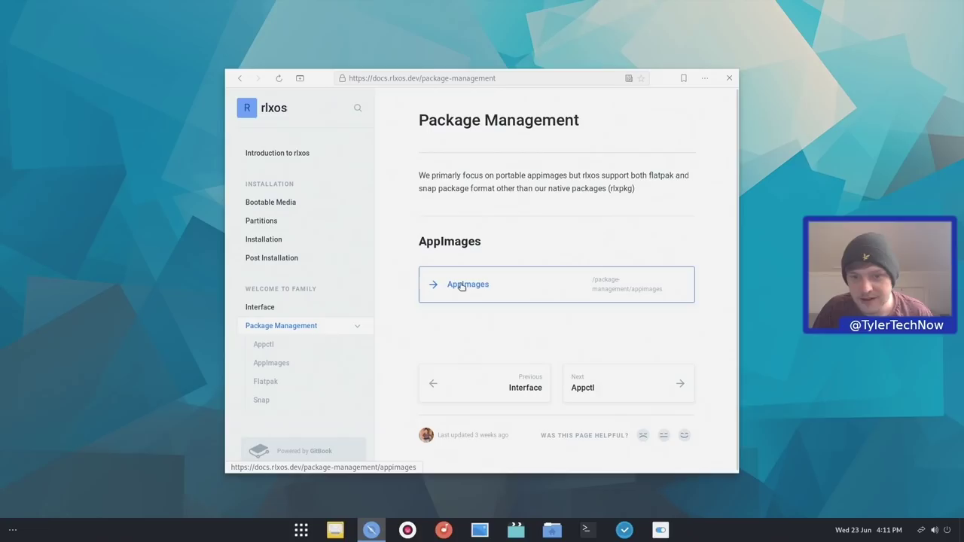
left_click(463, 286)
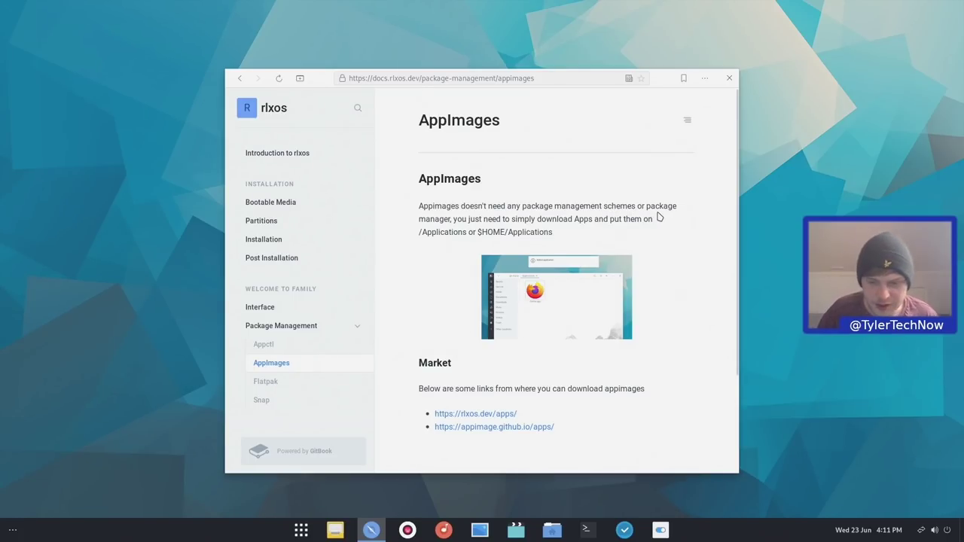
left_click(578, 531)
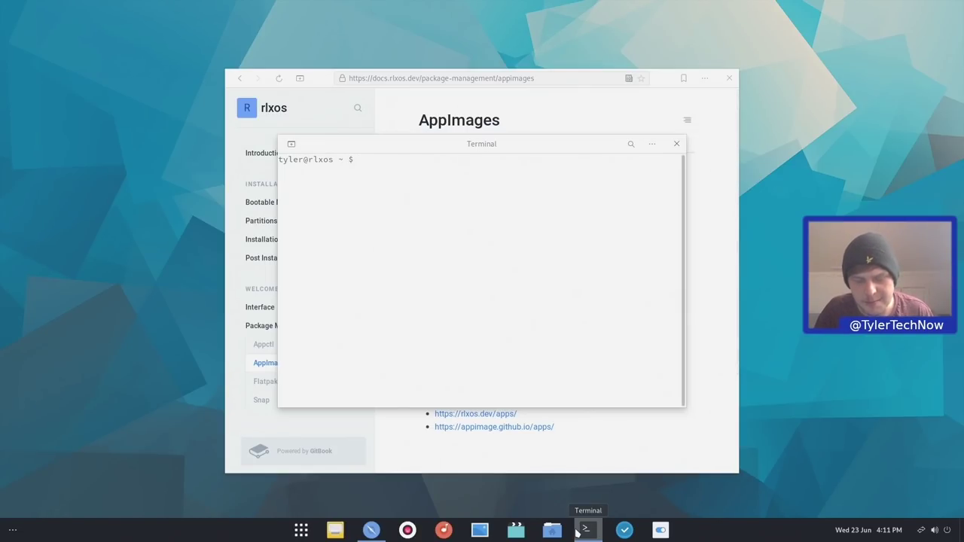
List commands starting with 'app', such as appctl and appimaged, then close the terminal
type("app")
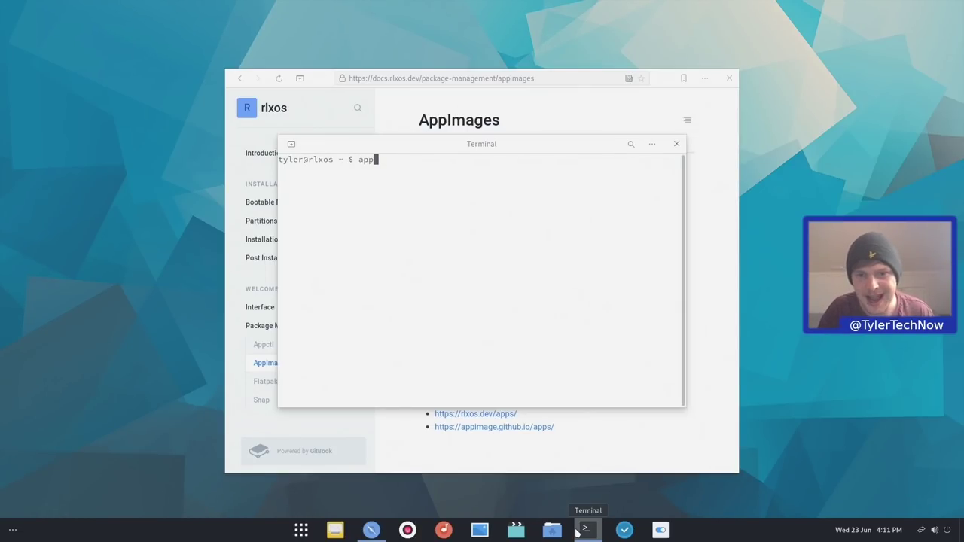
key("Tab")
key("Tab")
key("Tab")
key("Tab")
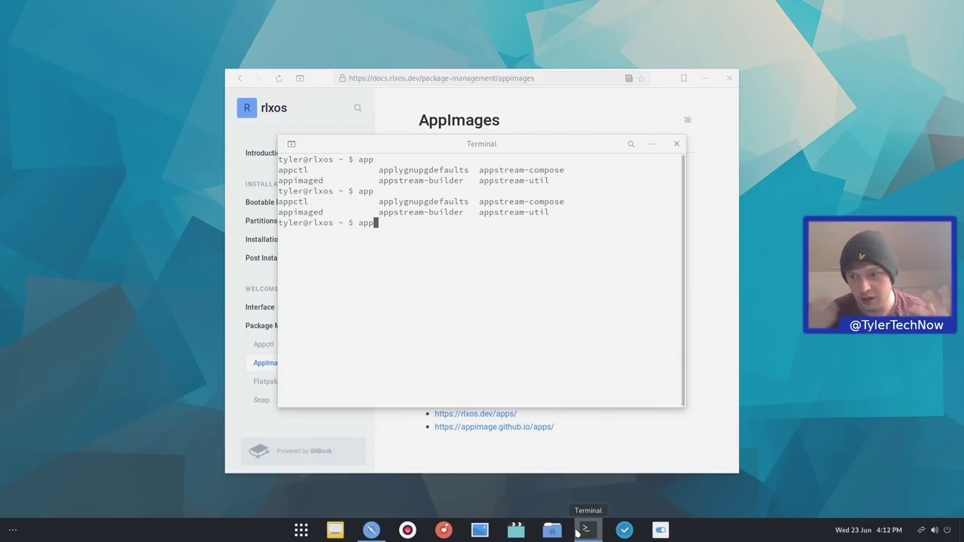
left_click(677, 144)
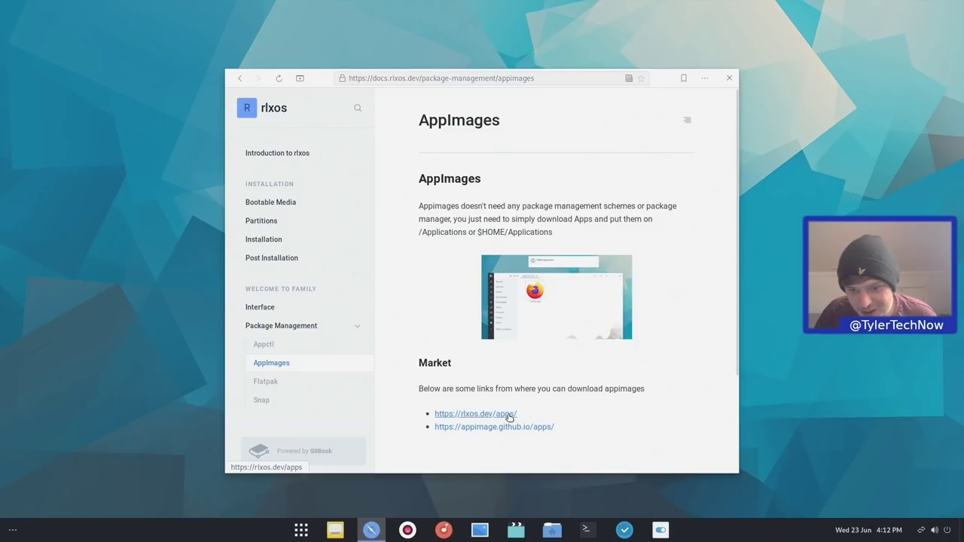
Open the rlxos.dev/apps Bazaar, go to the Firefox 89.0 page and download firefox.app
left_click(497, 417)
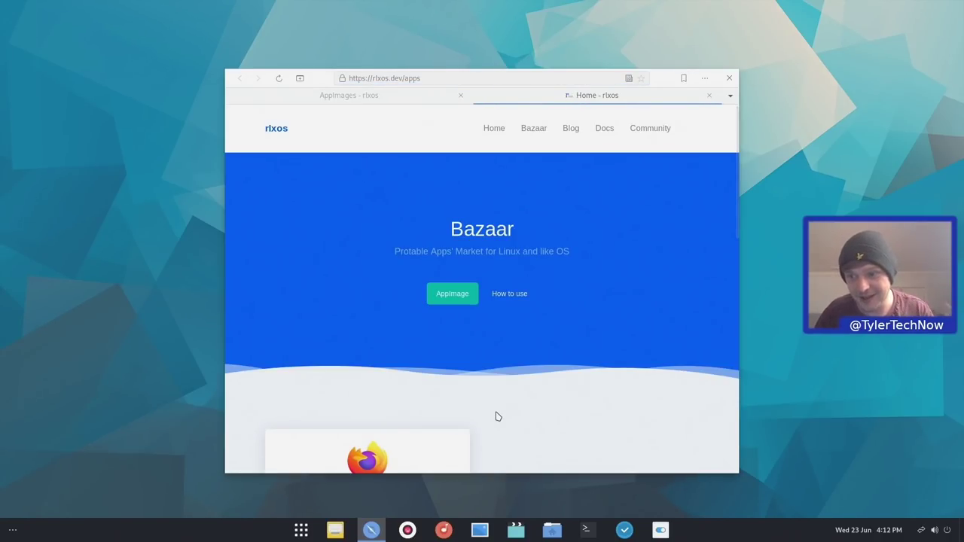
scroll(538, 383, "down", 2)
scroll(500, 357, "down", 1)
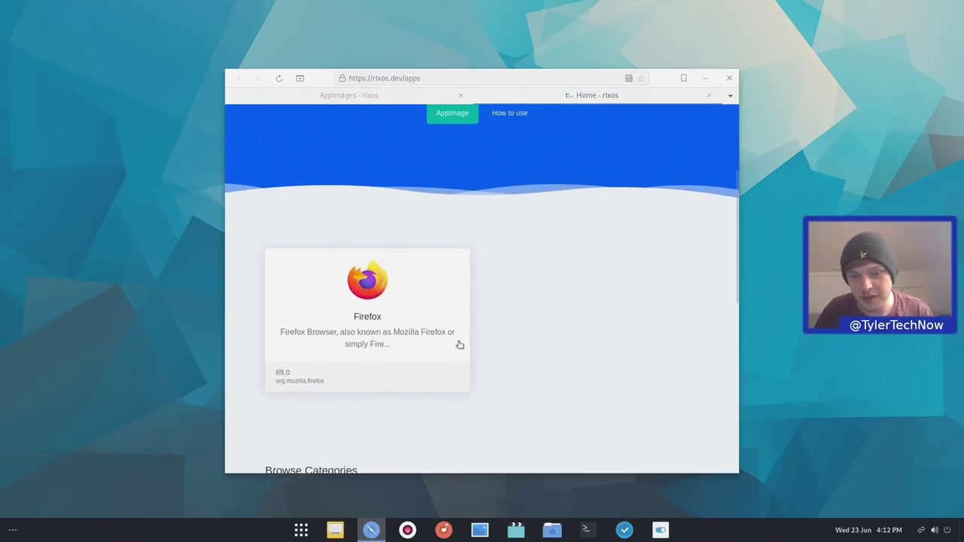
left_click(396, 323)
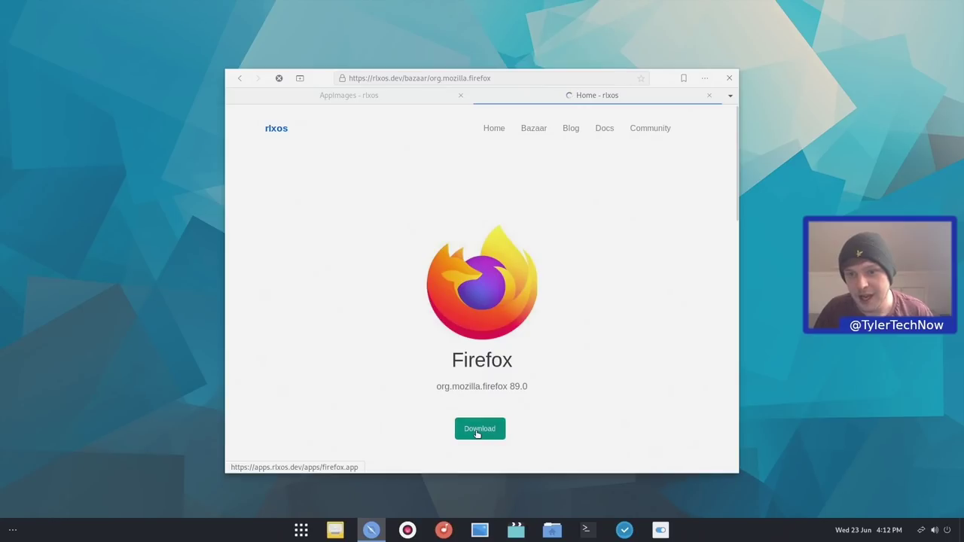
left_click(476, 431)
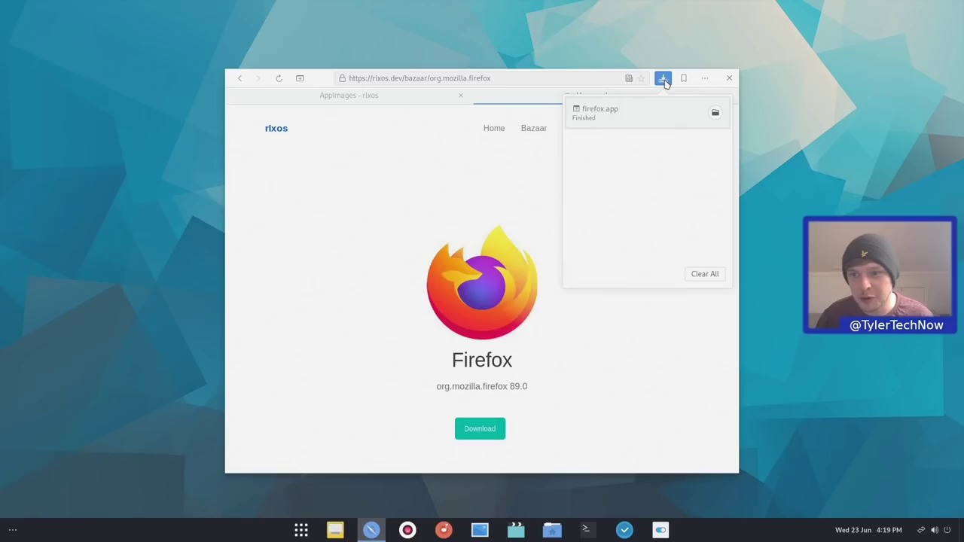
Show the downloaded firefox.app in Downloads and cut it
left_click(715, 112)
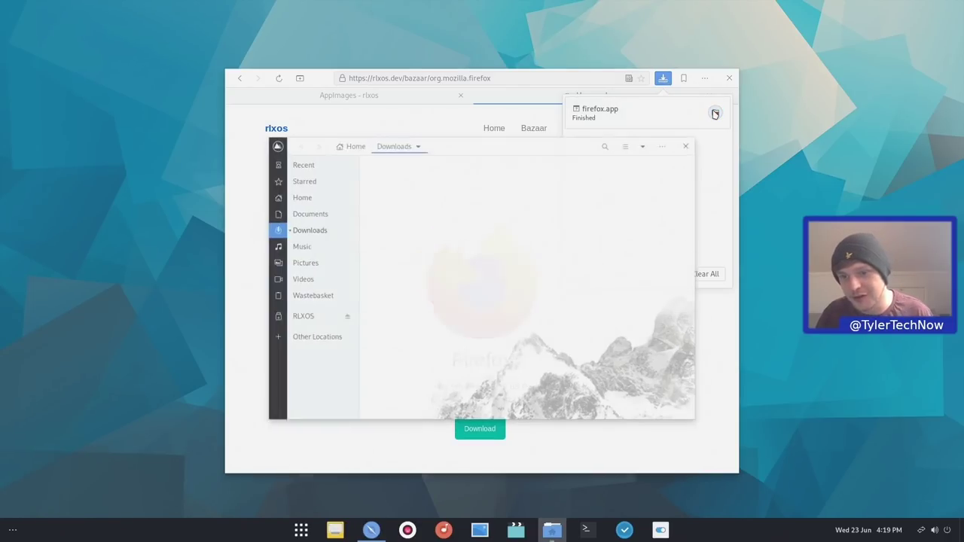
right_click(411, 183)
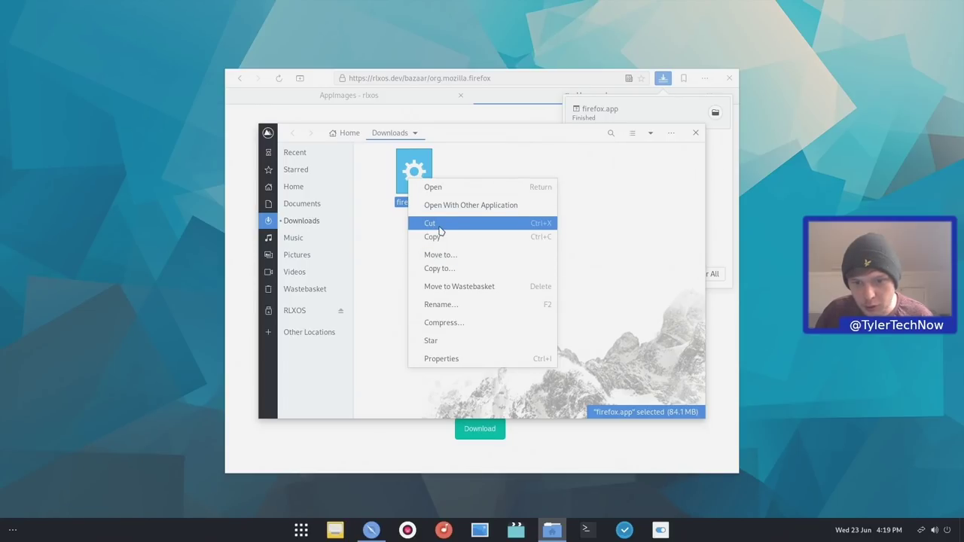
left_click(440, 224)
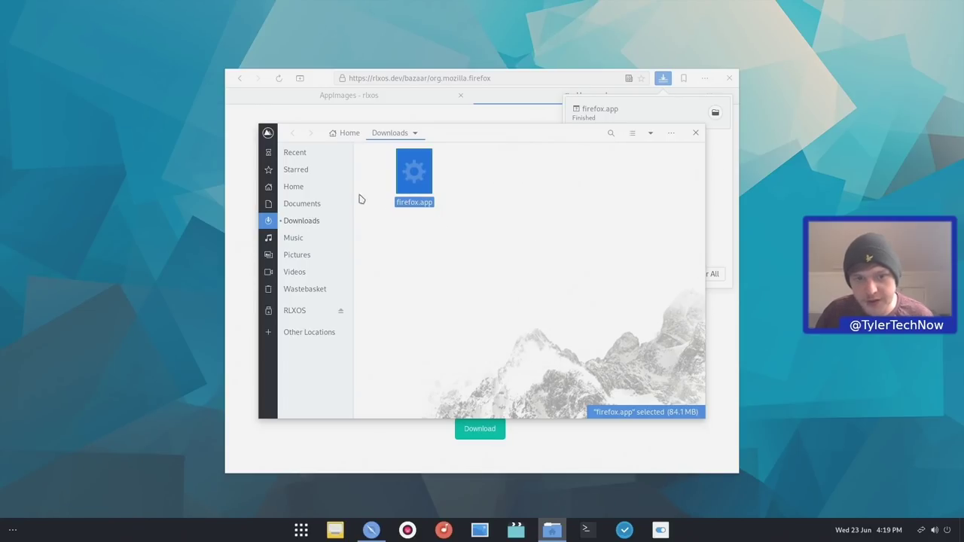
Create a new folder named 'Applications' in the home folder
left_click(313, 189)
left_click_drag(693, 314, 561, 252)
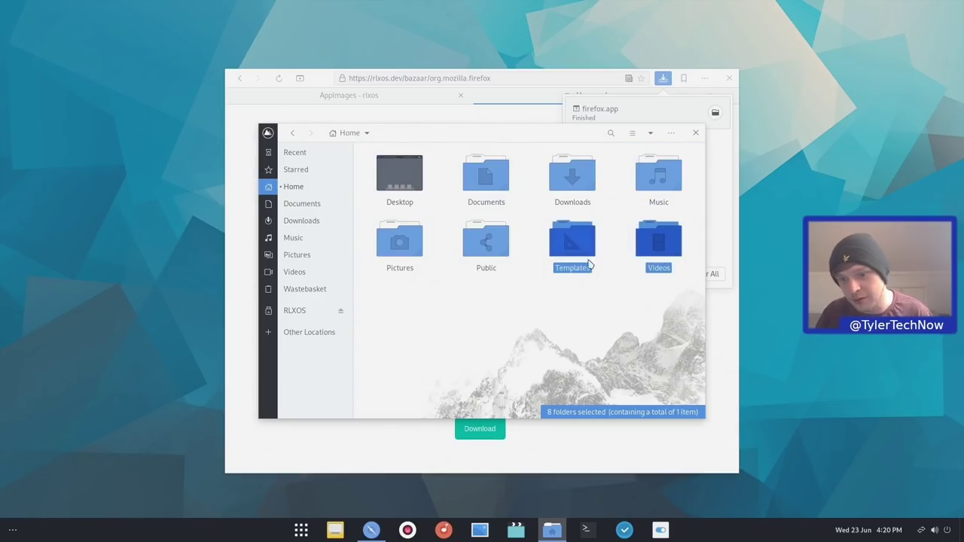
left_click(495, 311)
right_click(495, 311)
left_click(525, 316)
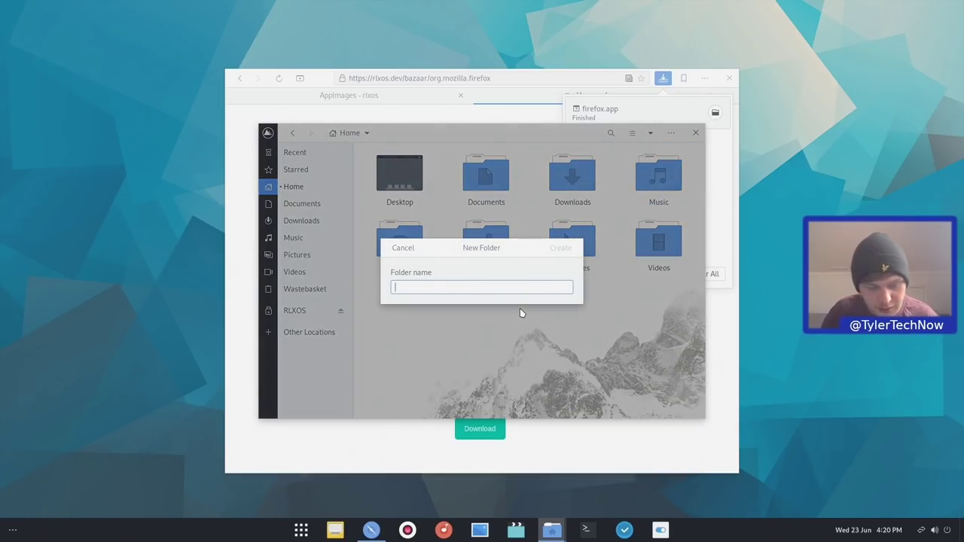
type("Applications")
key("Return")
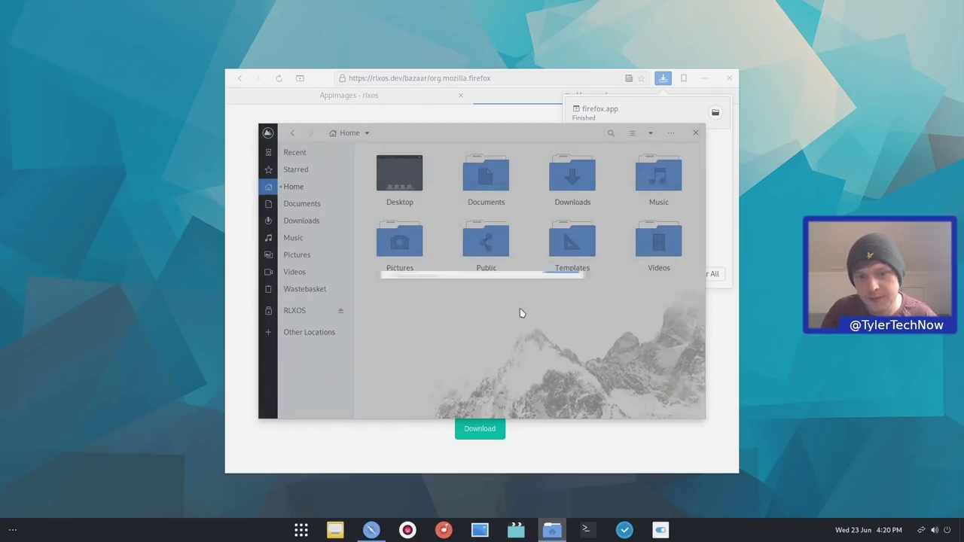
Paste firefox.app into Applications; opening it reports no AppImage handler
key("Return")
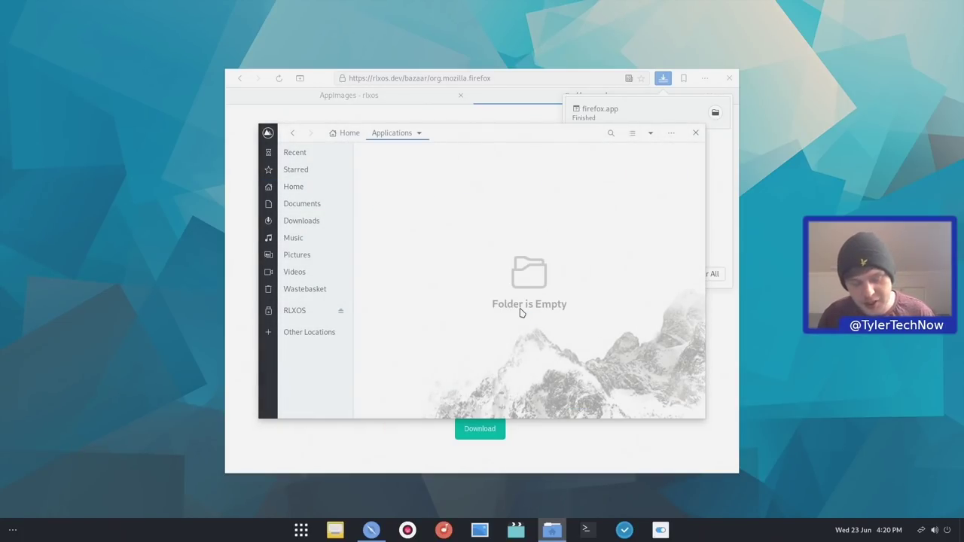
key("ctrl+v")
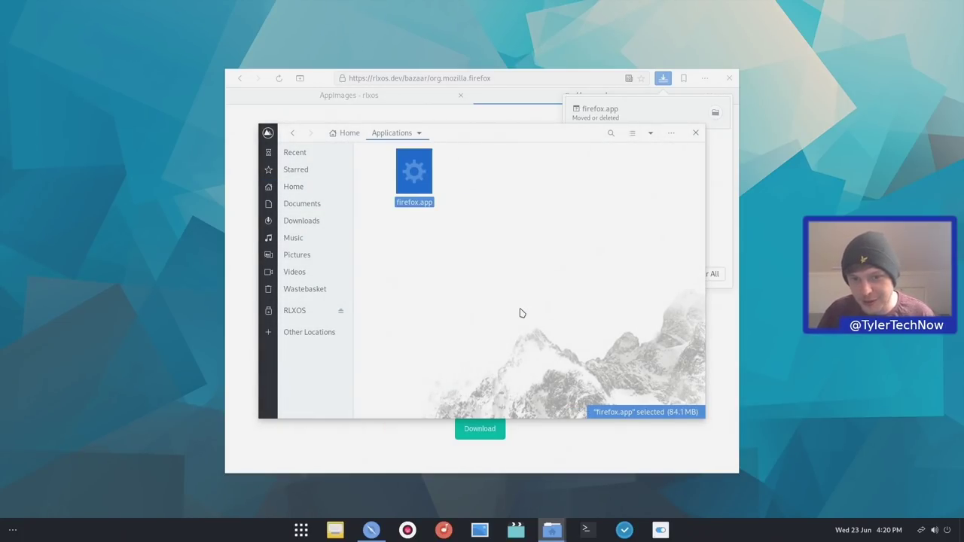
key("Return")
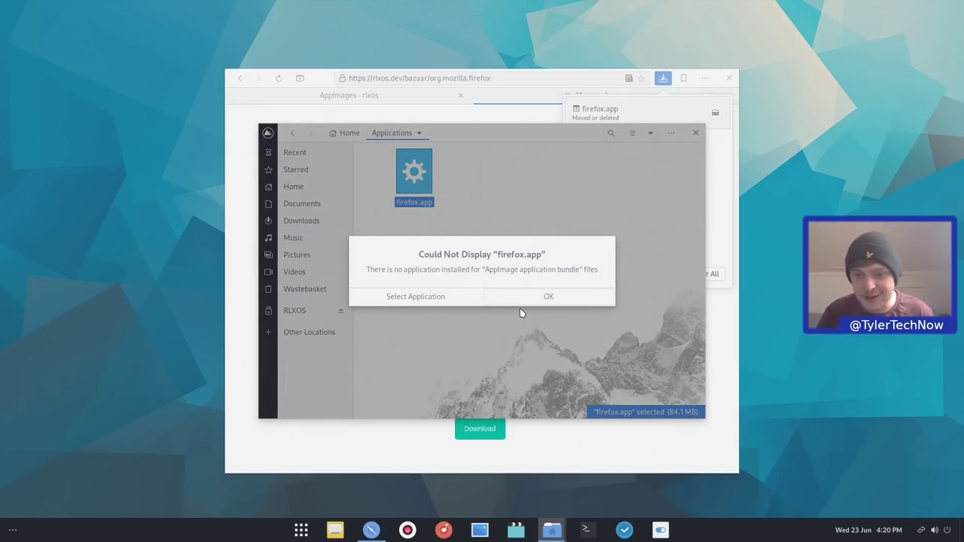
left_click(533, 298)
Make firefox.app executable with 'chmod +x firefox.app' in a terminal opened in Applications
right_click(441, 189)
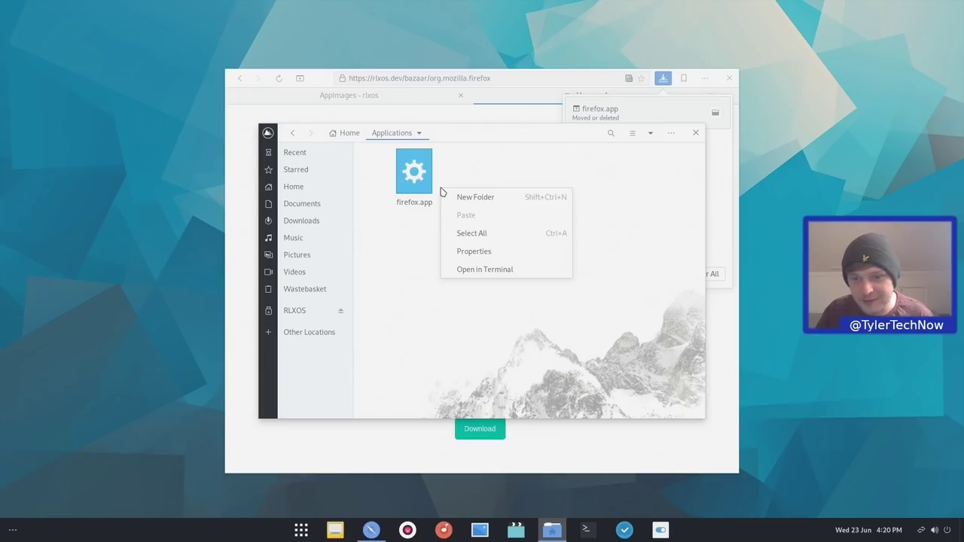
left_click(495, 269)
type("c")
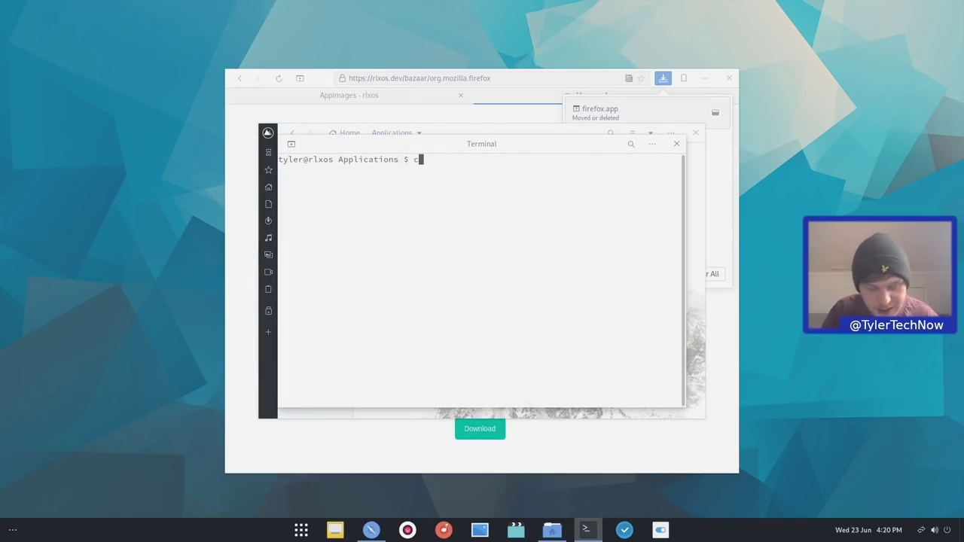
type("hmod +x firefox.app")
key("Return")
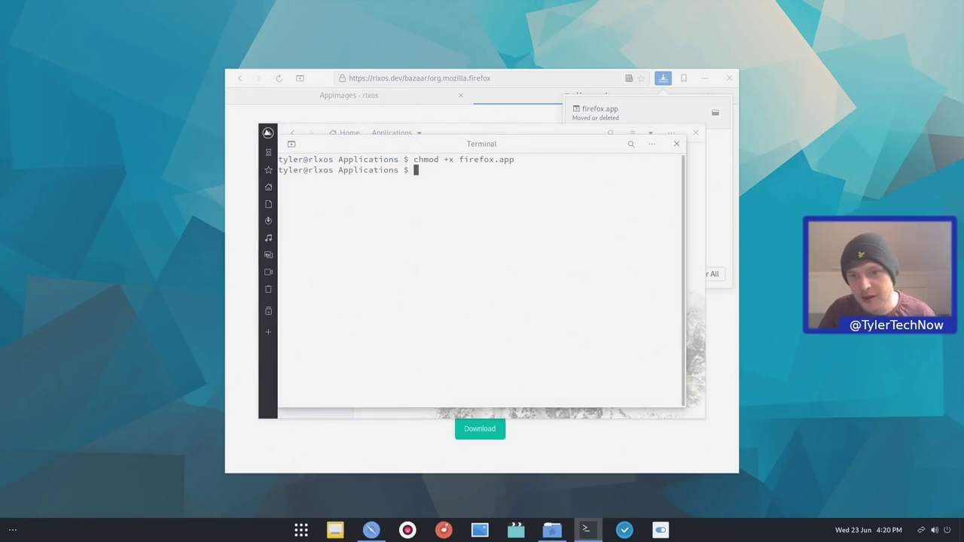
type("ls")
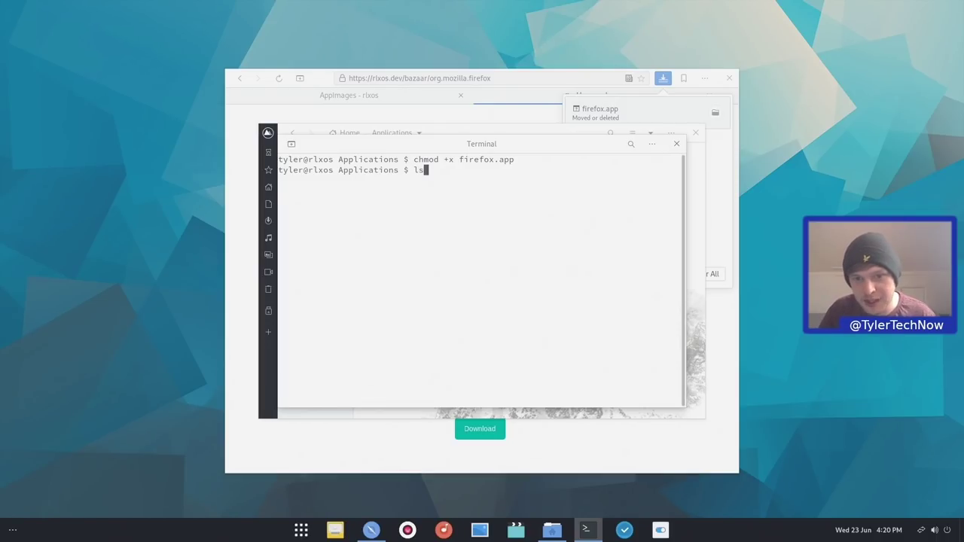
key("Return")
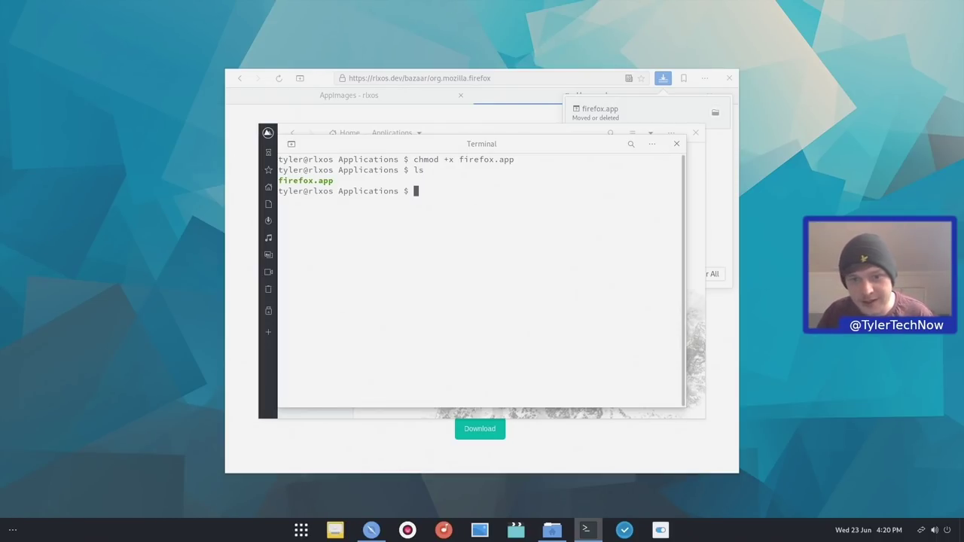
left_click(691, 143)
Launch firefox.app and try closing Firefox, bringing up the Close tabs and quit prompt
left_click(430, 190)
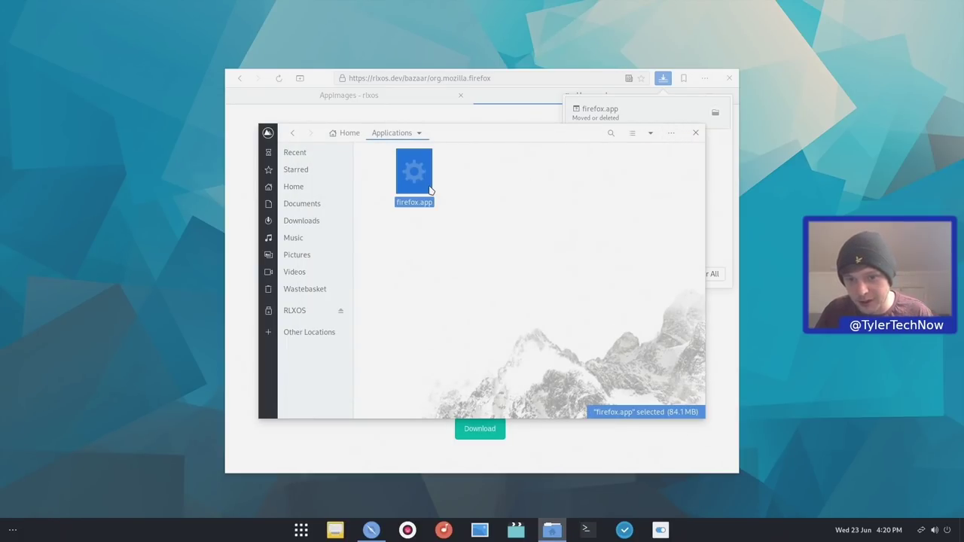
double_click(430, 189)
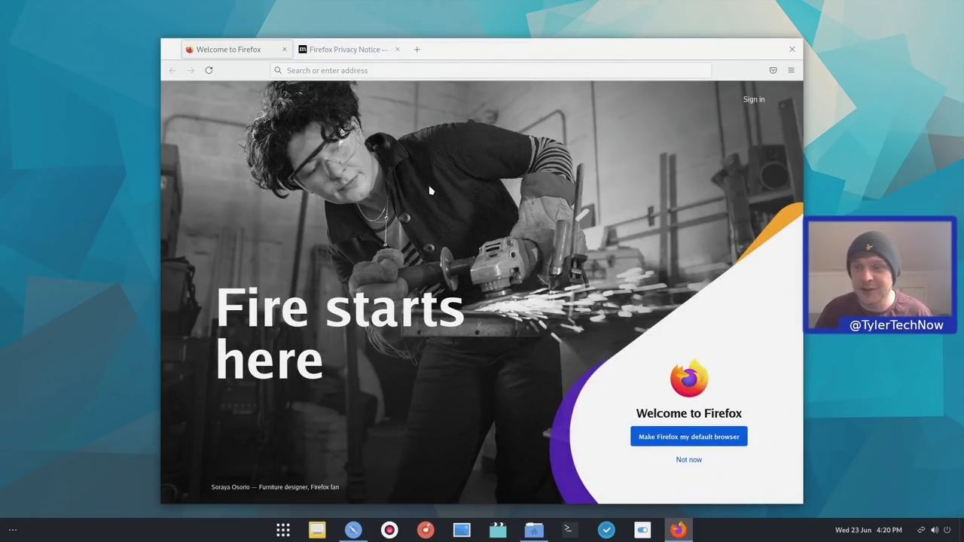
left_click(792, 50)
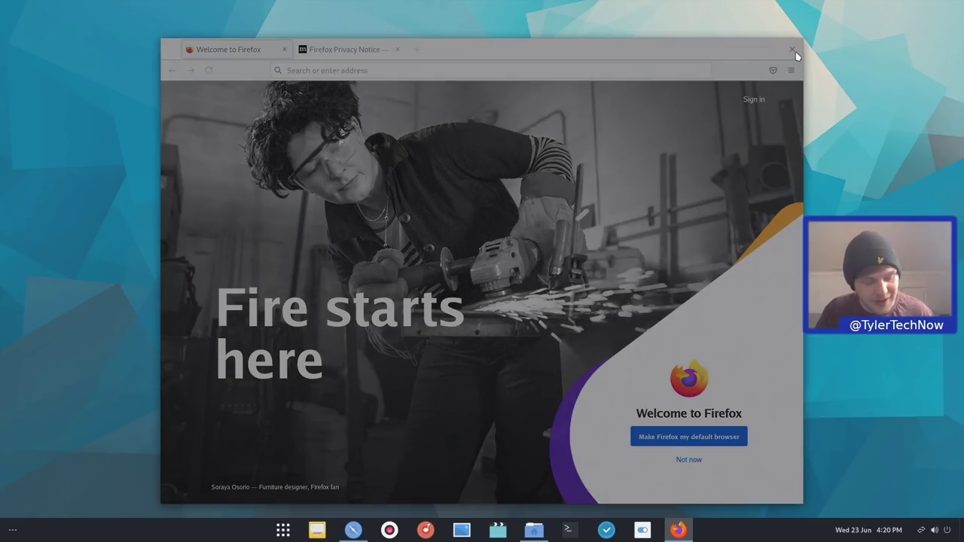
Search 'fire' in Activities, clear the search, and return to the Firefox window
key("super")
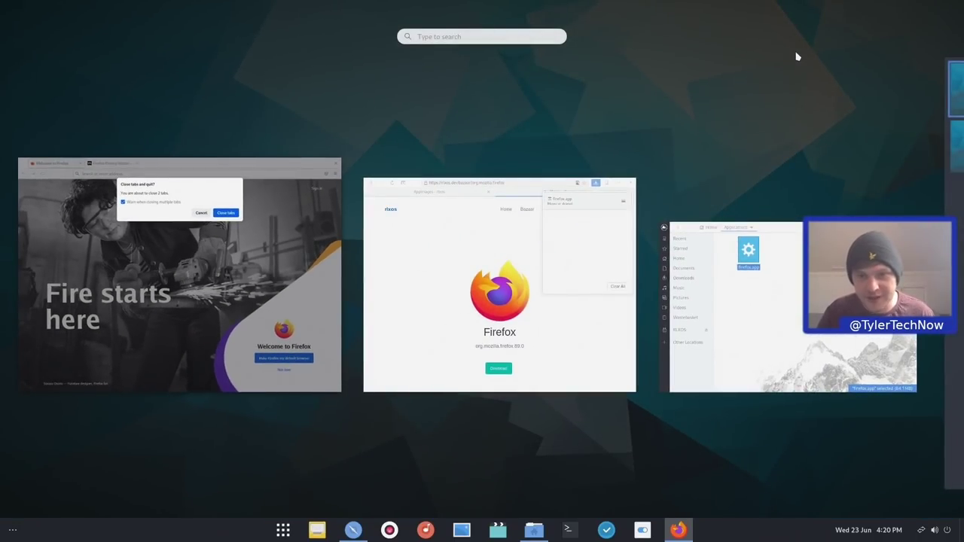
type("fire")
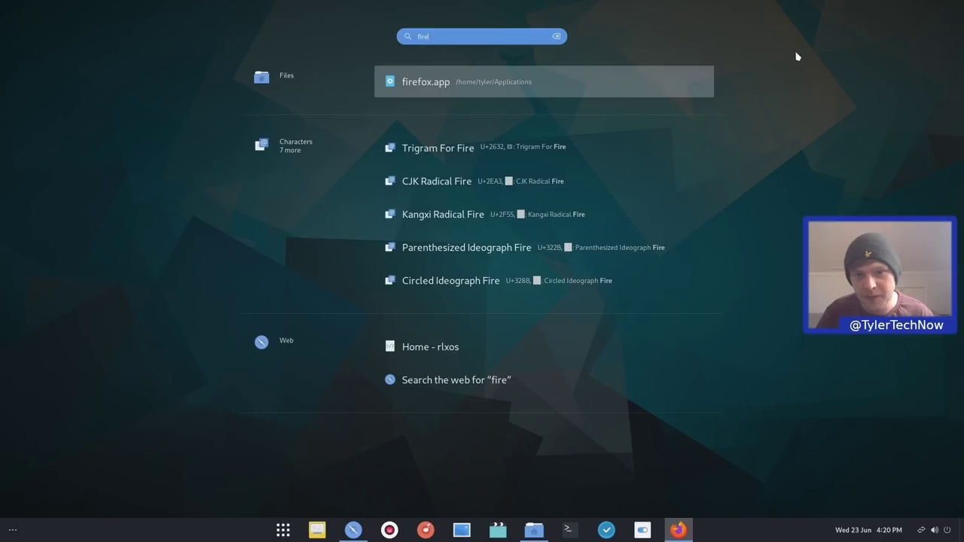
key("ctrl+a")
key("BackSpace")
key("Escape")
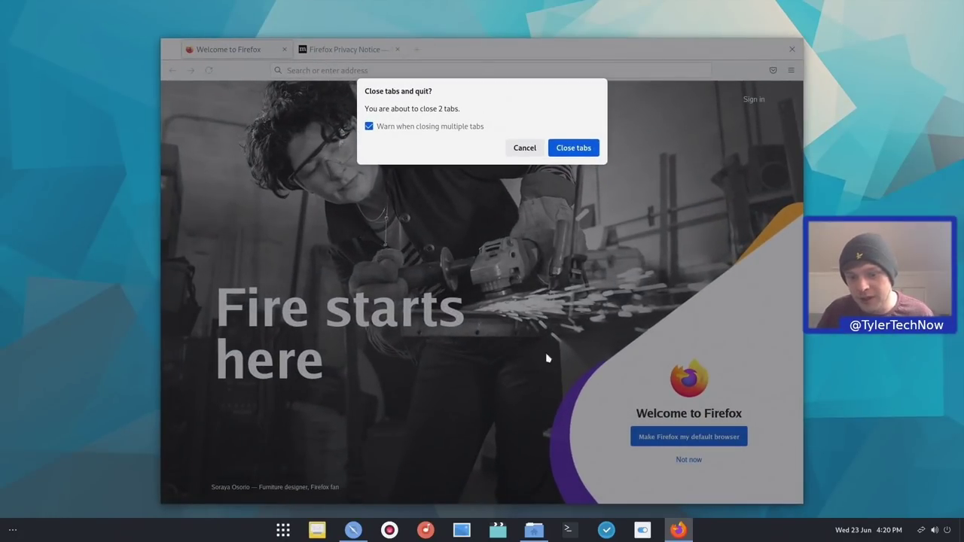
Run appimaged in a new terminal to watch Downloads, Applications and /opt and integrate Firefox
left_click(570, 529)
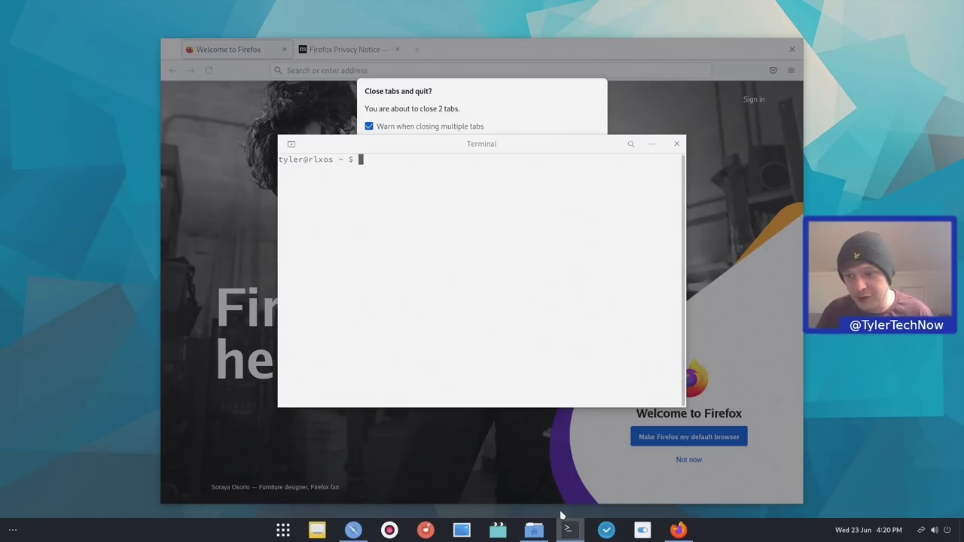
type("appimaged")
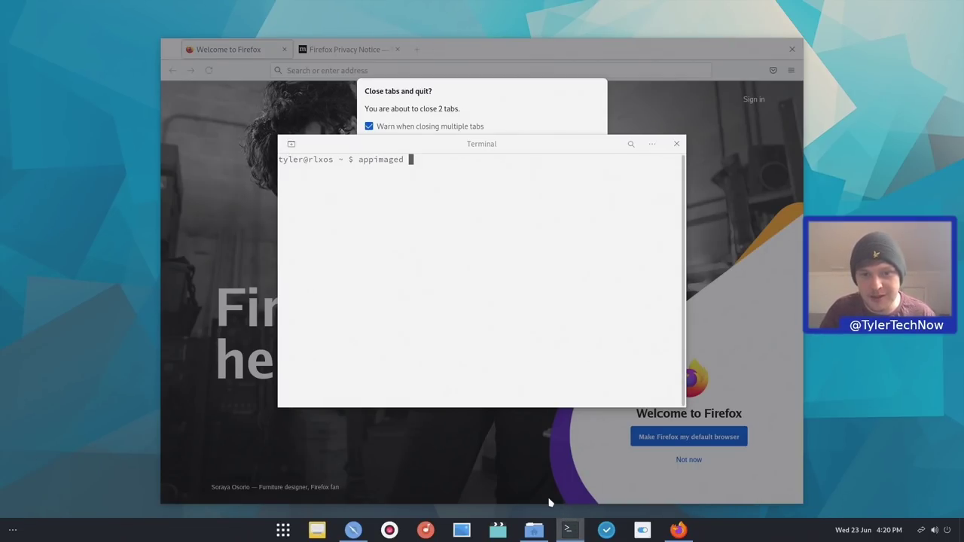
key("Return")
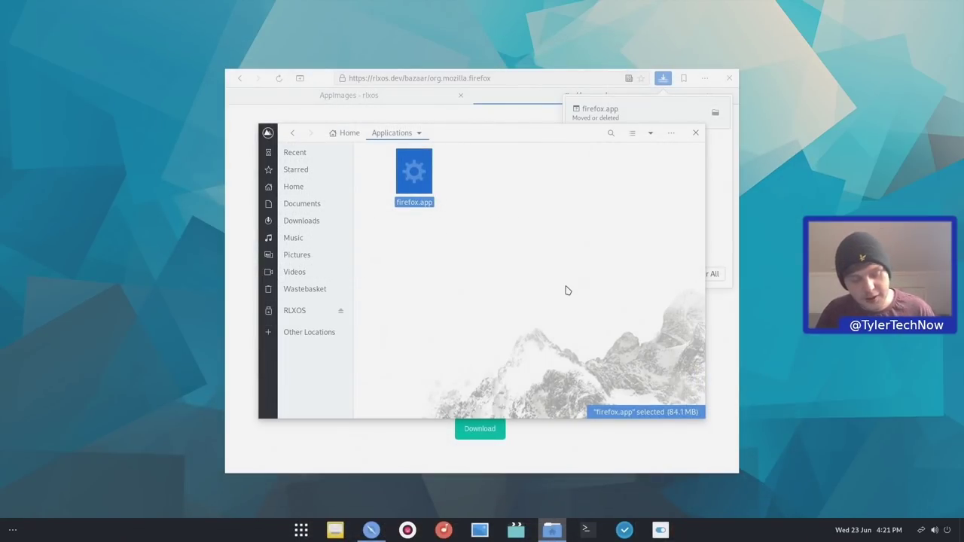
Launch the integrated Firefox AppImage from the Activities search for 'fire'
key("super")
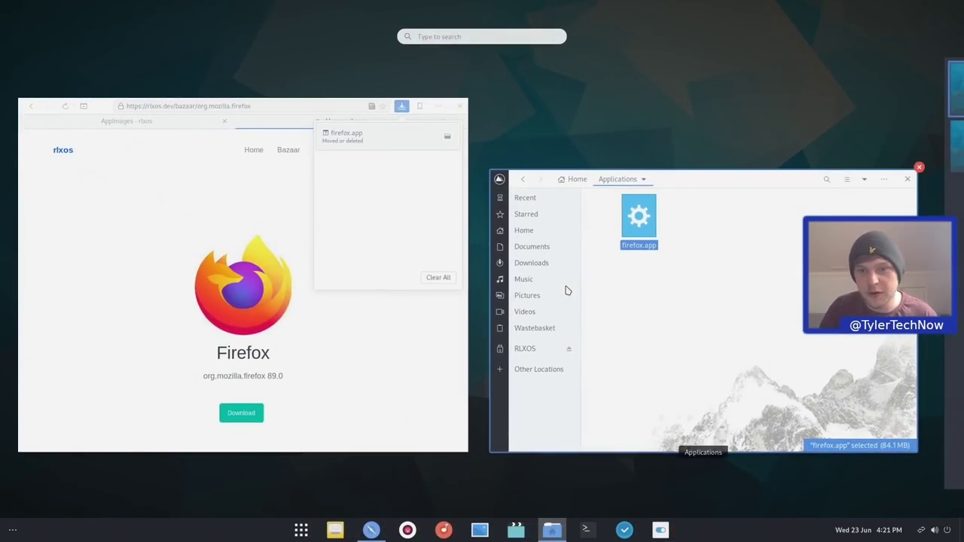
type("fire")
key("Escape")
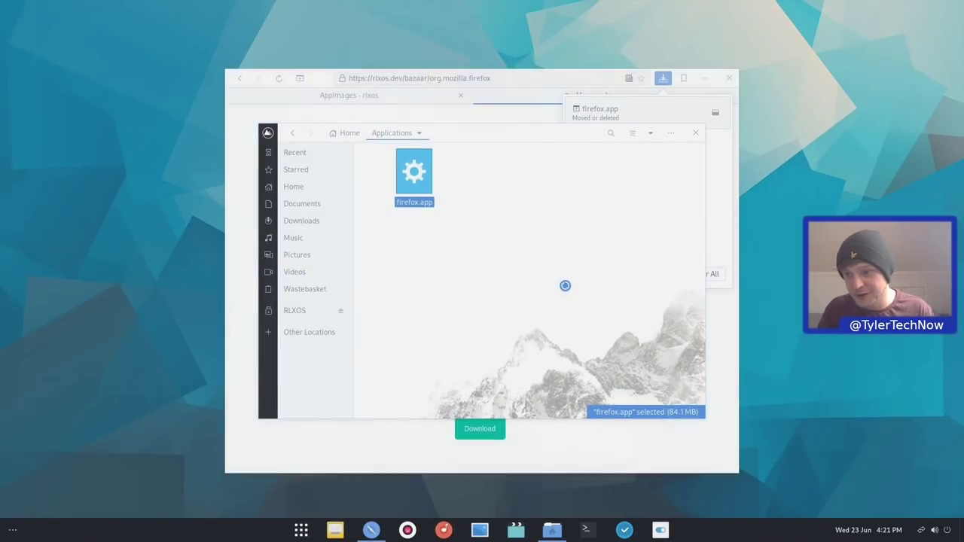
key("Return")
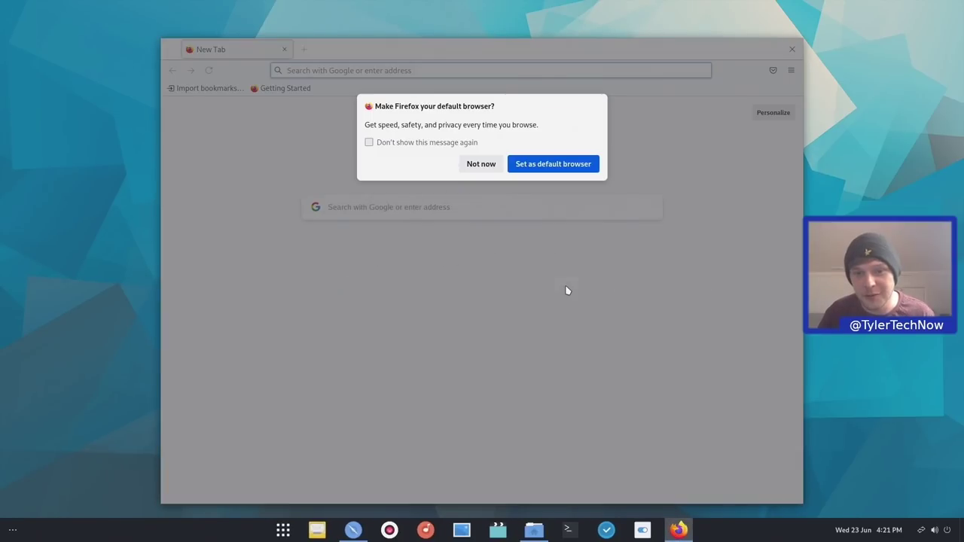
Pin Firefox to the dock favourites, set it as default browser, close it, then relaunch from the dock
right_click(680, 529)
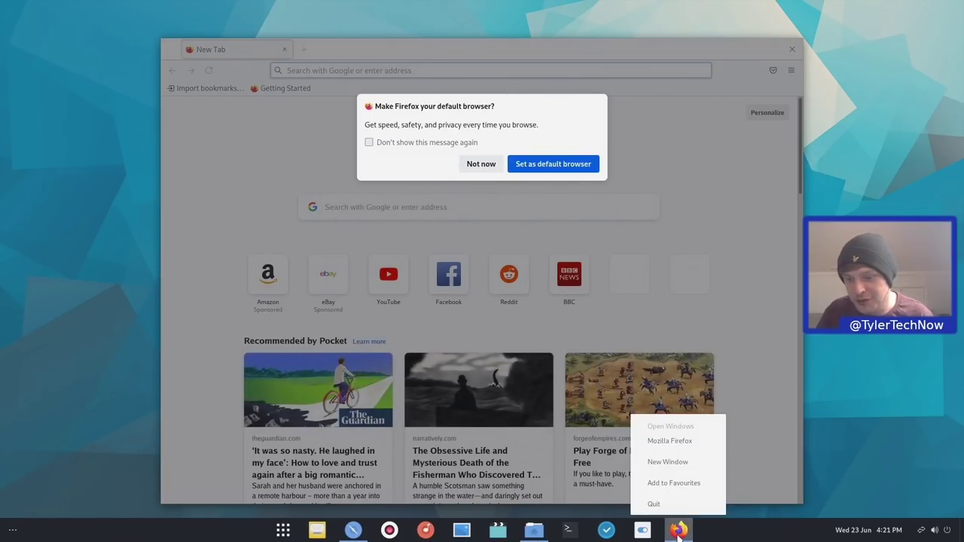
left_click(679, 486)
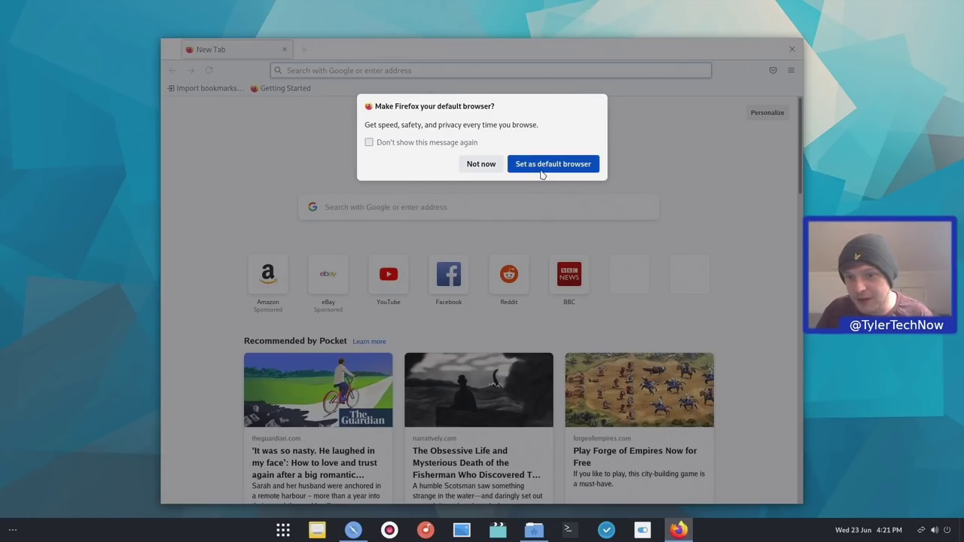
left_click(515, 165)
left_click(791, 49)
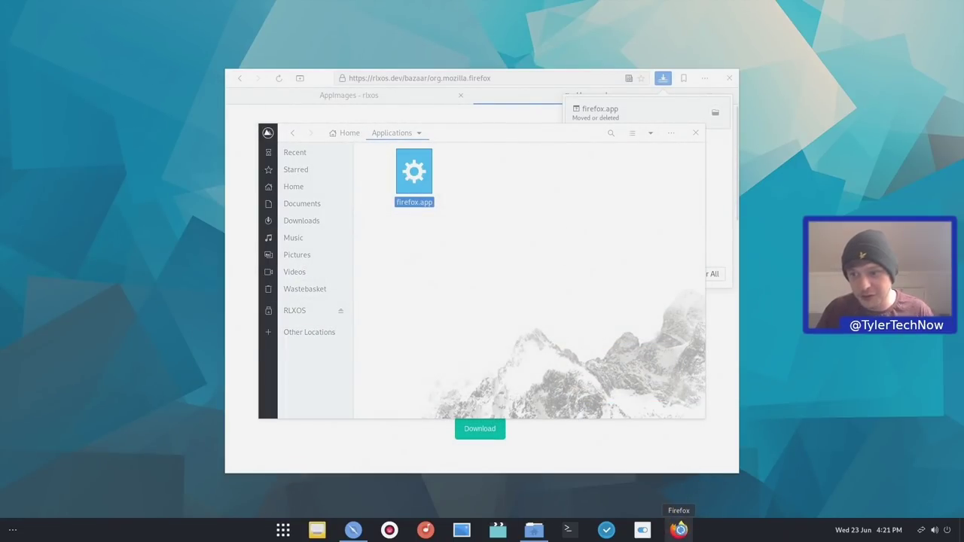
left_click(678, 530)
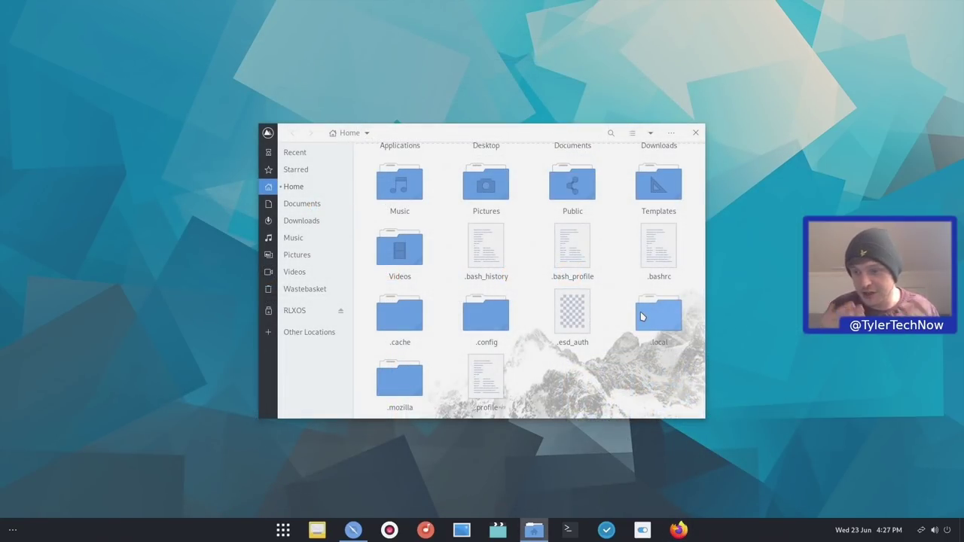
Open the Firefox .desktop entry from .local/share/applications in Text Editor and select its Icon value
double_click(642, 316)
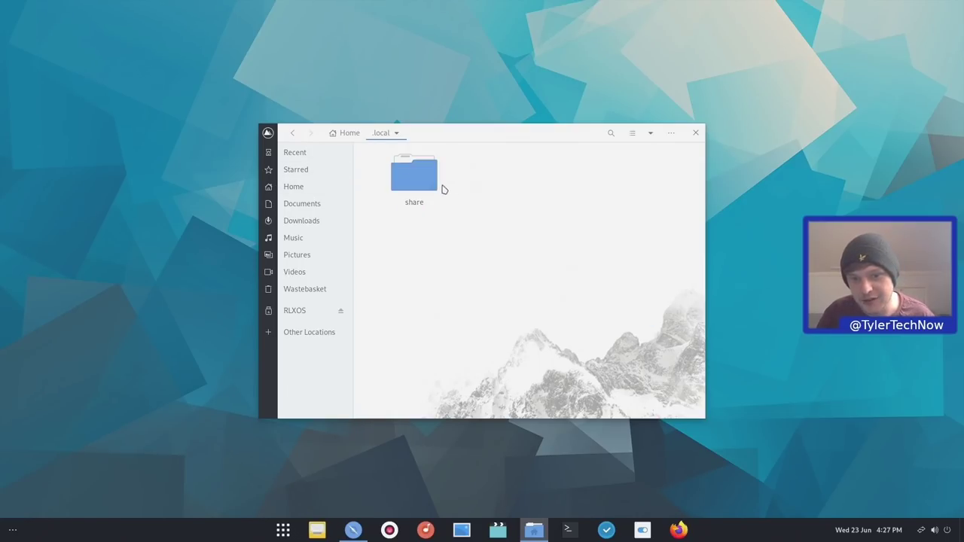
double_click(439, 184)
double_click(405, 177)
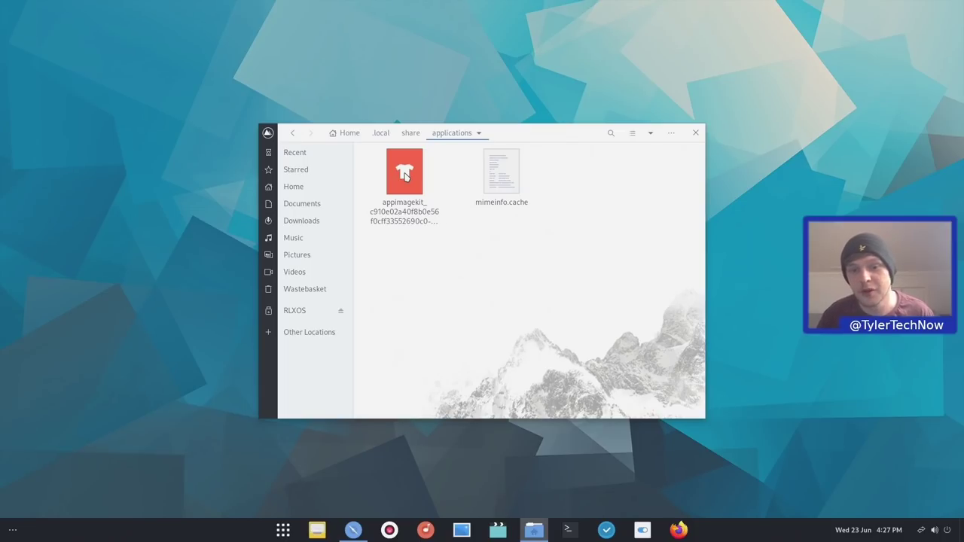
left_click(404, 175)
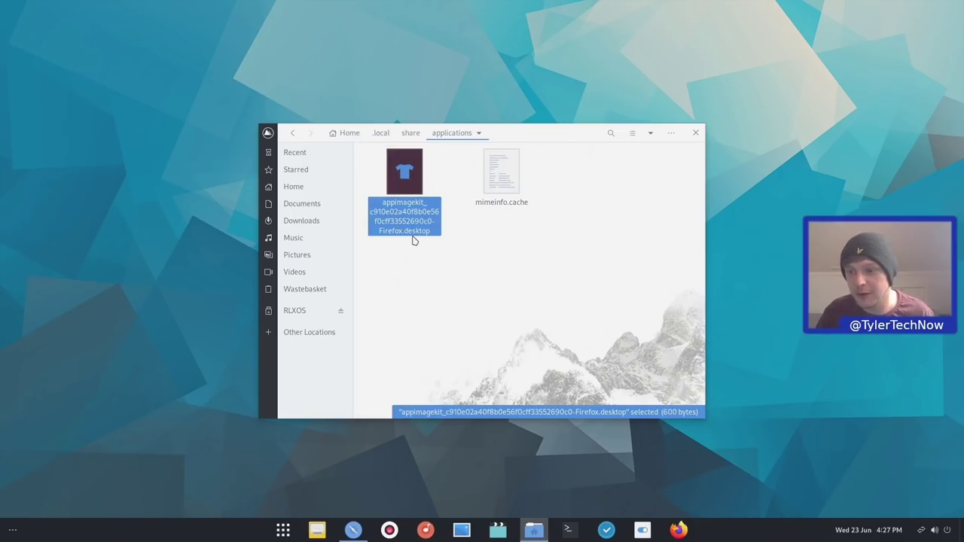
right_click(407, 229)
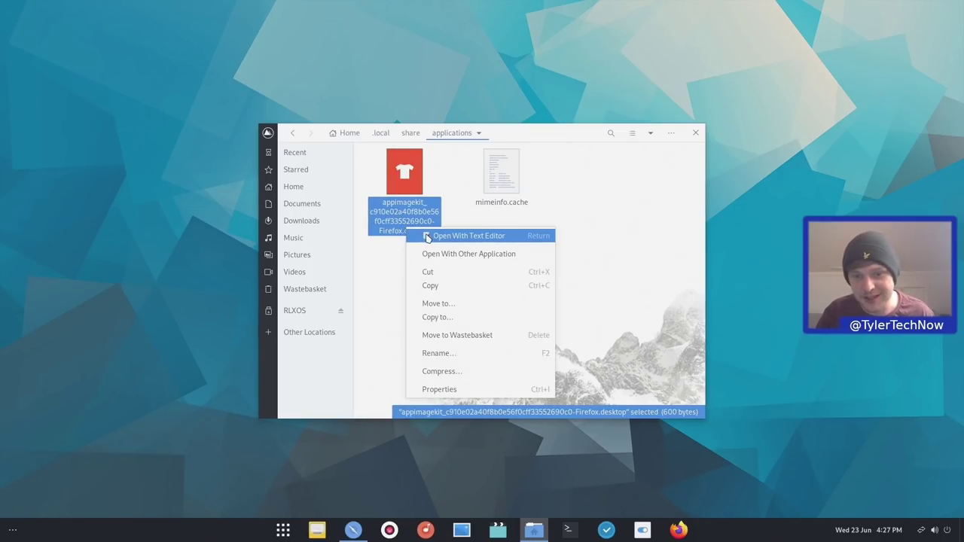
left_click(442, 238)
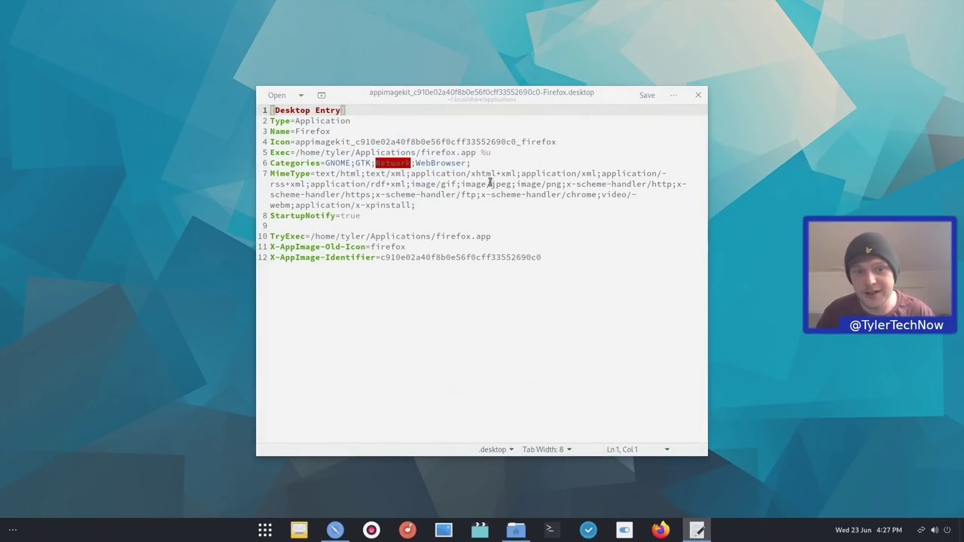
left_click_drag(296, 142, 625, 140)
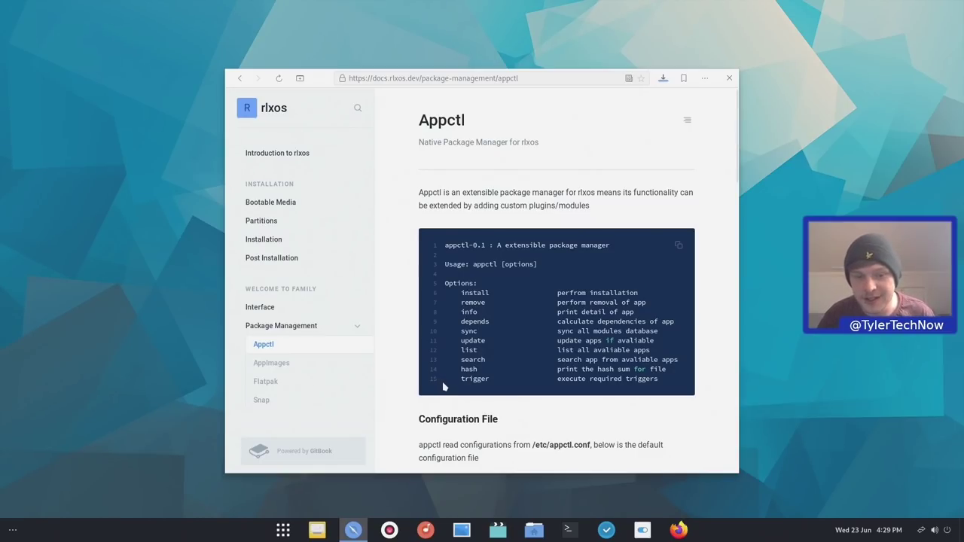
Scroll the Appctl docs down to the default /etc/appctl.conf configuration file
scroll(437, 348, "down", 3)
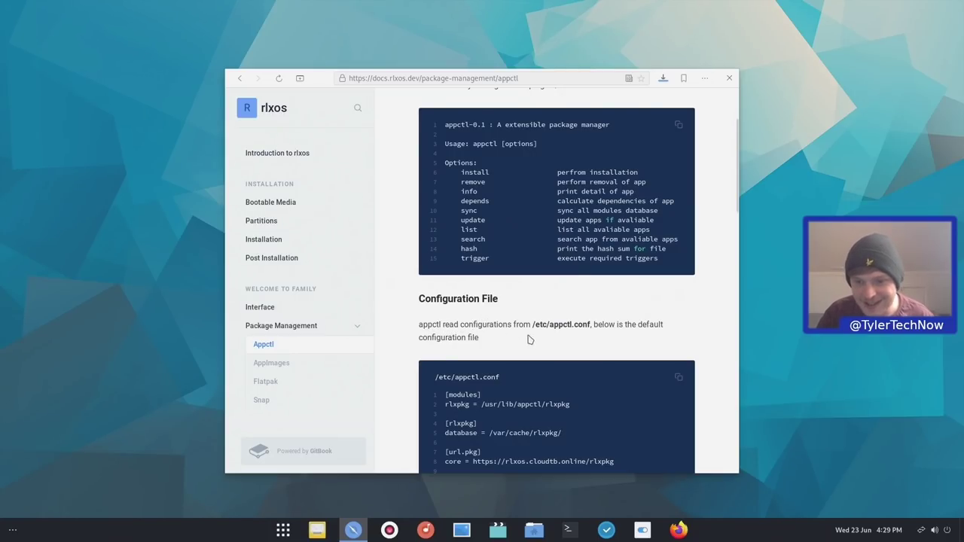
scroll(561, 343, "down", 3)
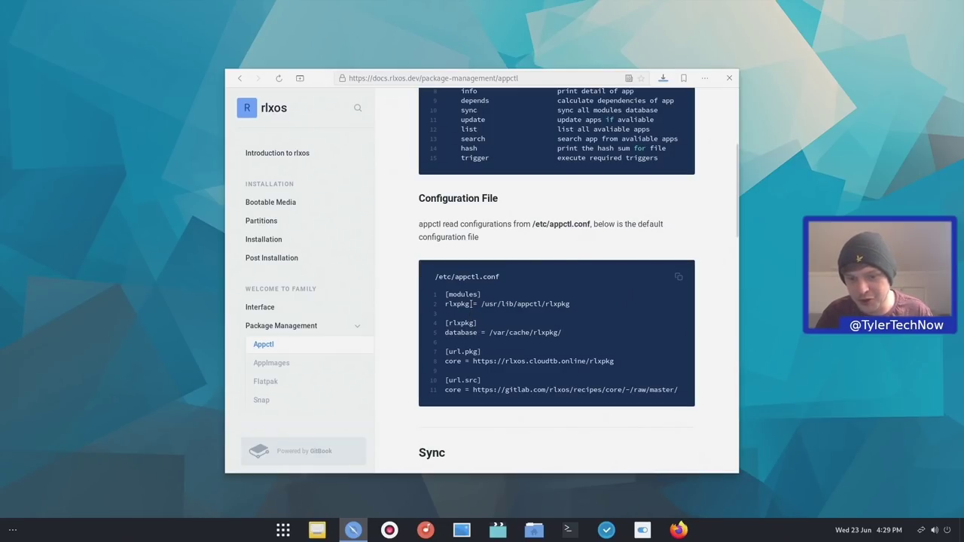
Open the Flatpak docs page and scroll to its 'Installing flatpak packages' paragraph
left_click(283, 387)
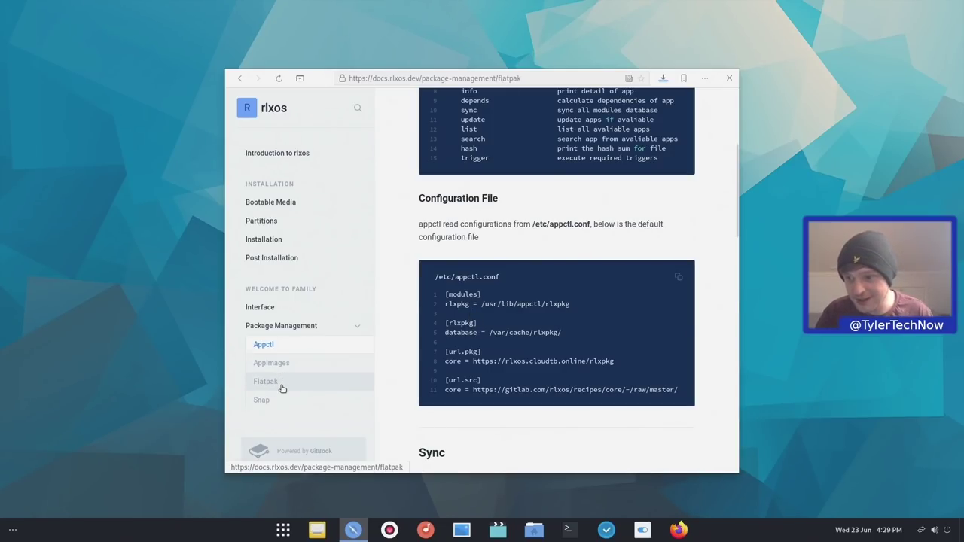
scroll(481, 226, "down", 1)
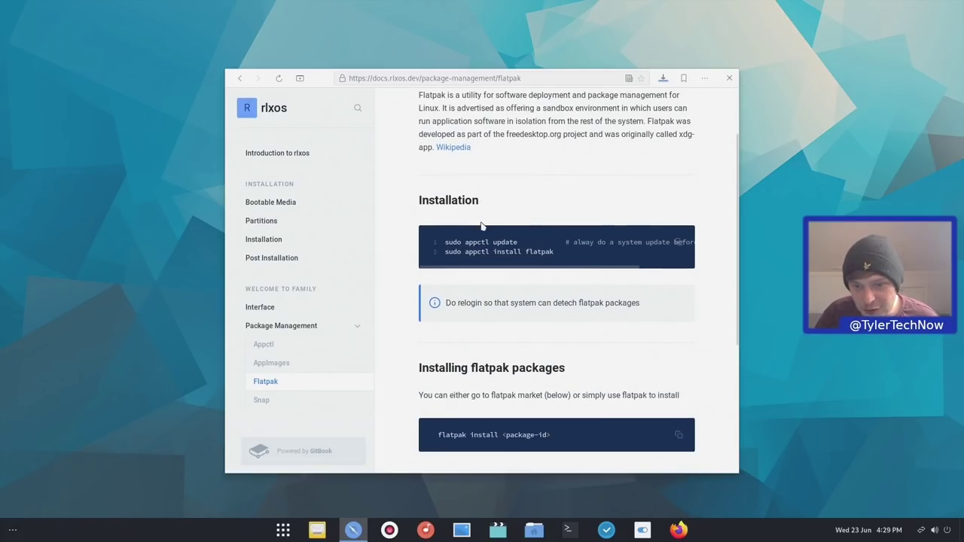
scroll(508, 234, "down", 2)
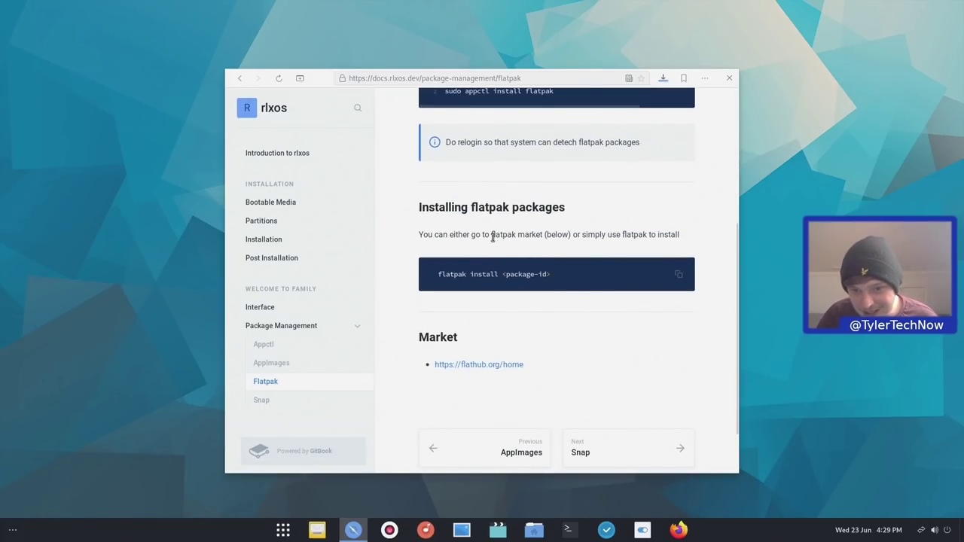
left_click_drag(419, 235, 727, 233)
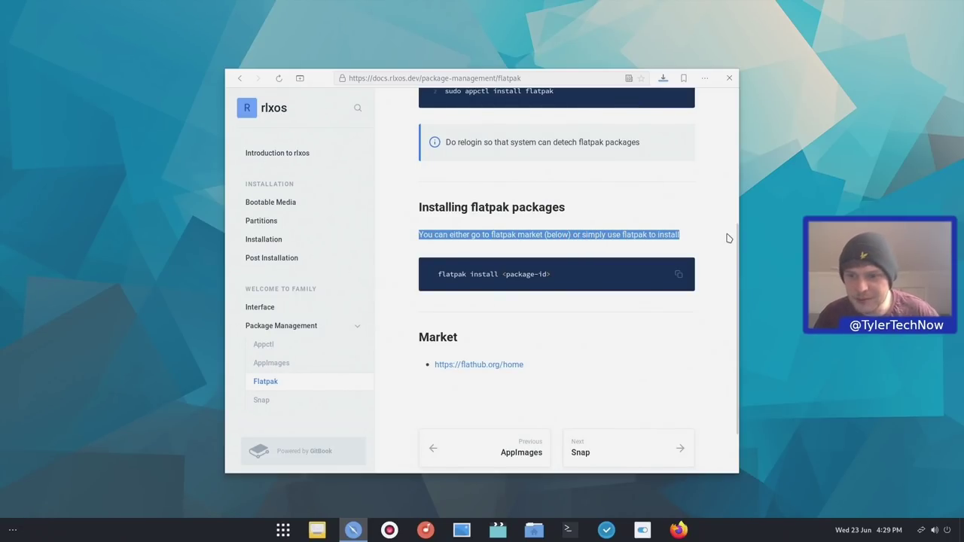
left_click(539, 322)
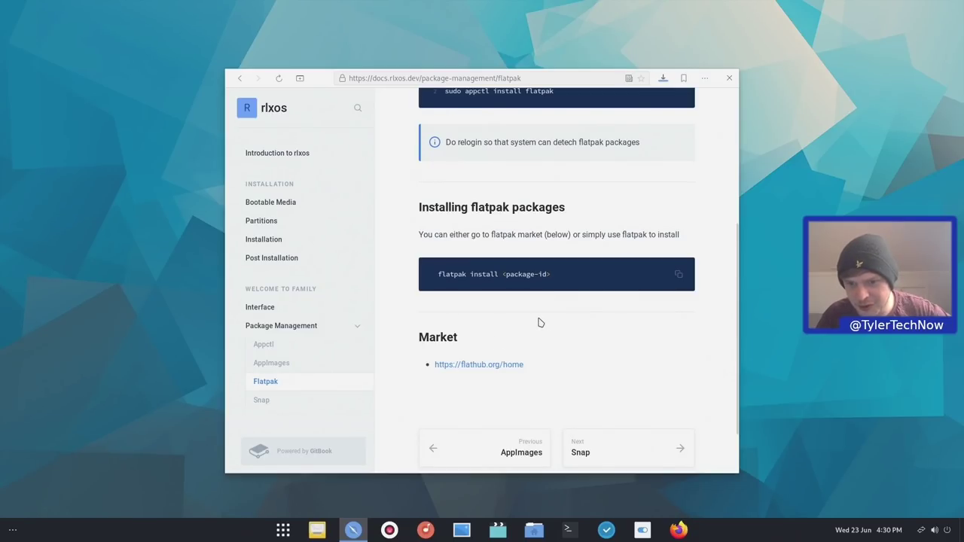
Run 'flatpak install flathub com.valvesoftware.Steam' in a new terminal and accept with y
left_click(568, 530)
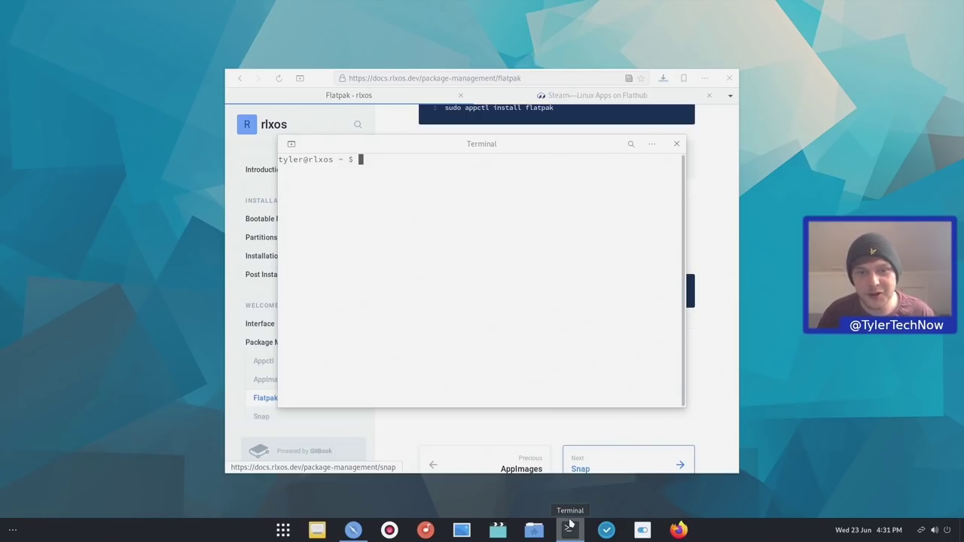
type("flatpak install flathub com.valvesoftware.Steam")
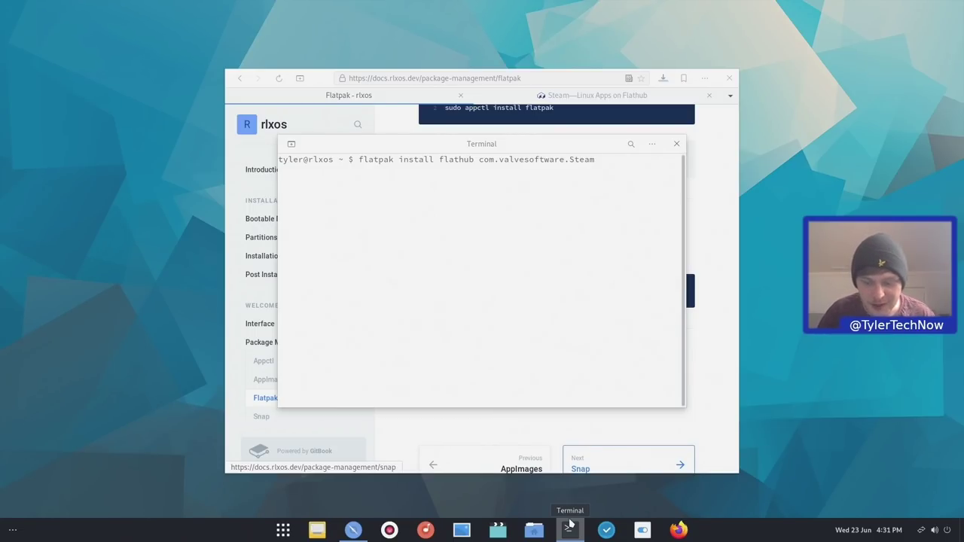
key("Return")
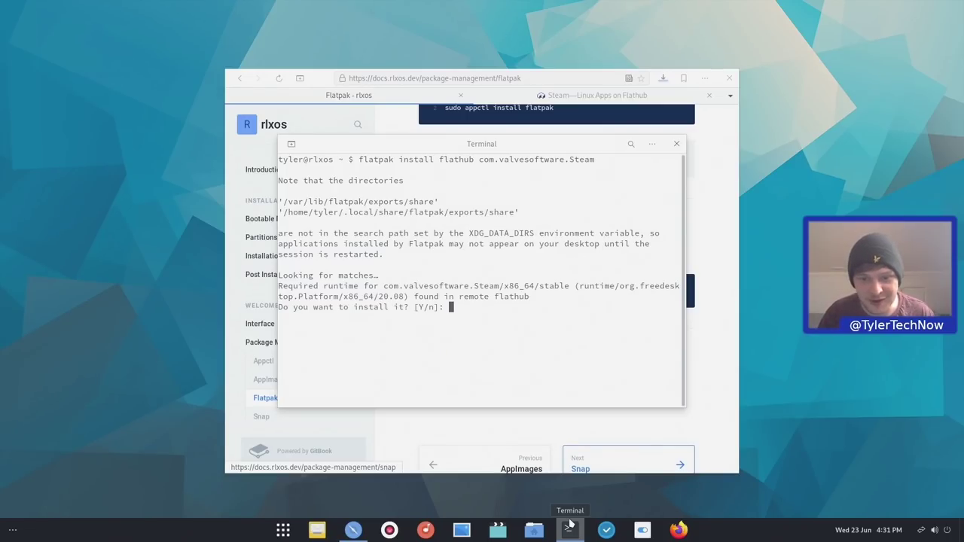
type("y")
key("Return")
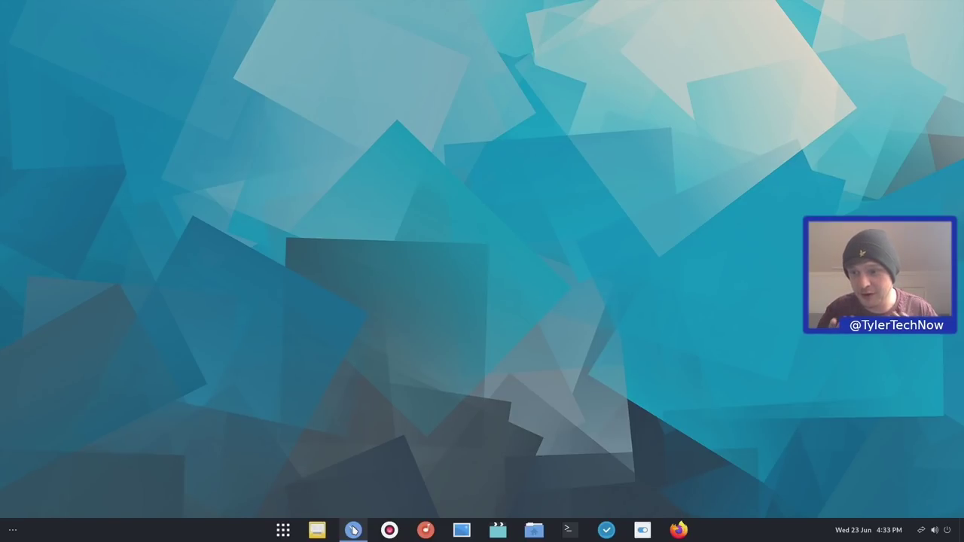
Launch Steam from the Activities search for 'stea'
key("super")
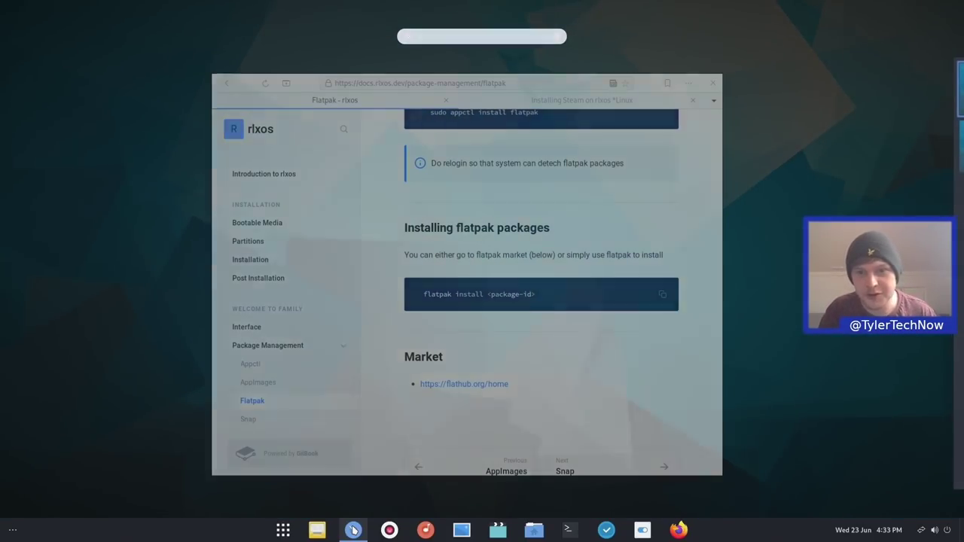
type("stea")
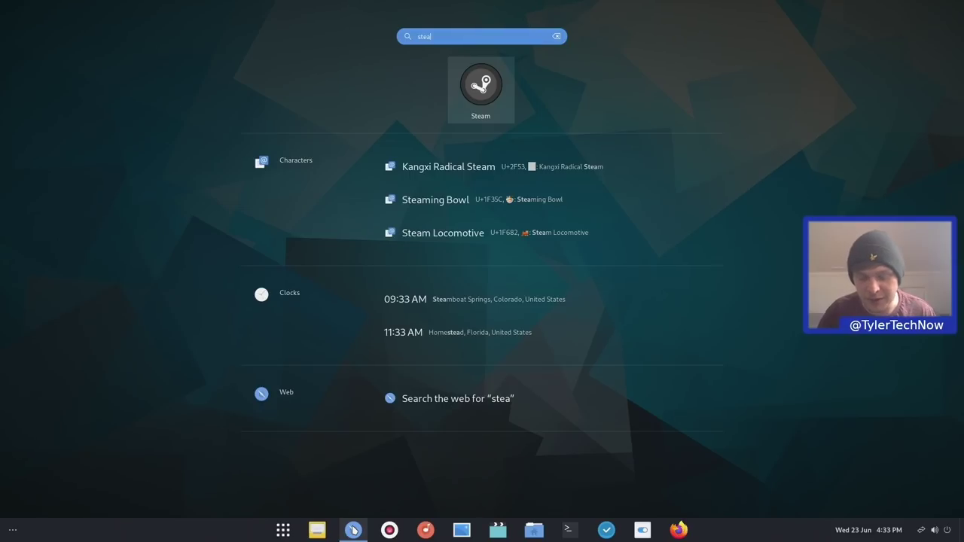
key("Return")
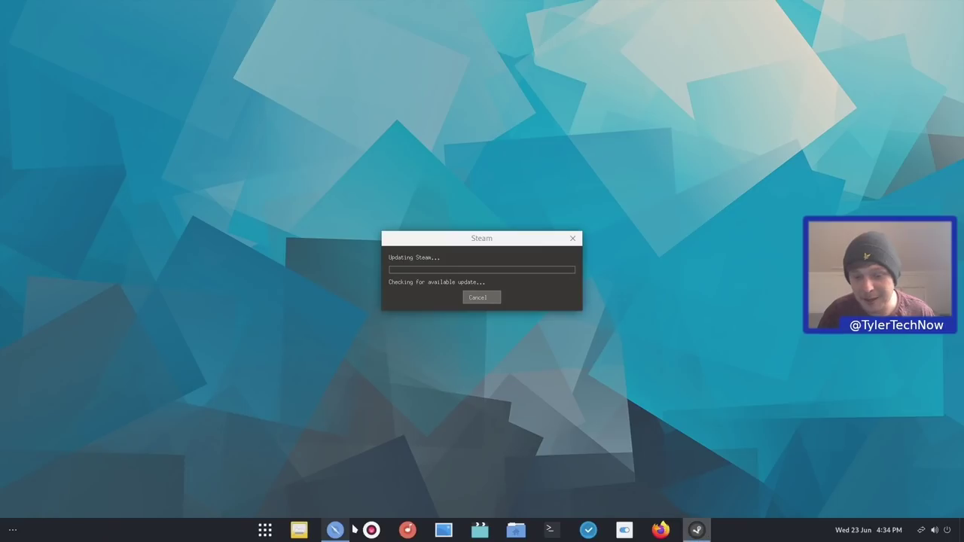
Bring the rlxOS docs browser to the front and scroll down the page
left_click(337, 529)
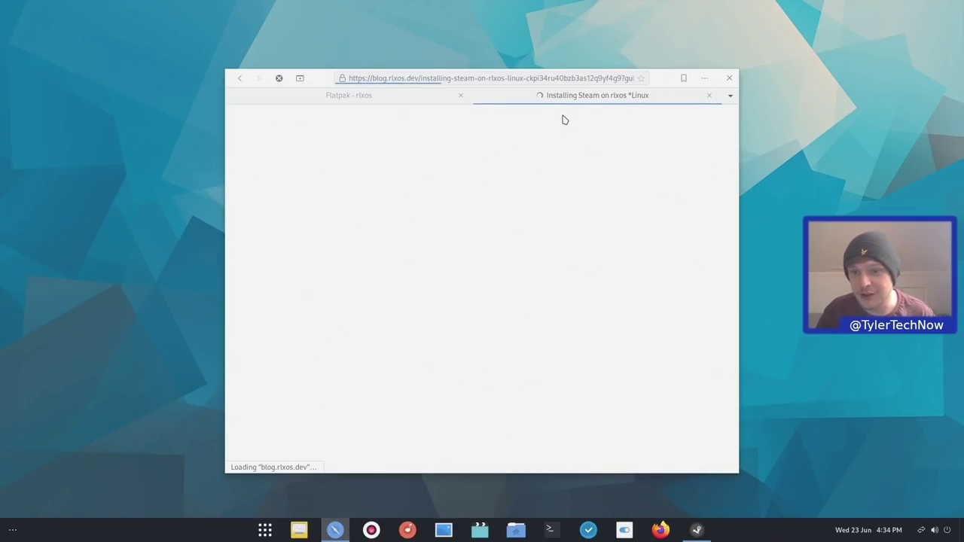
scroll(486, 161, "down", 5)
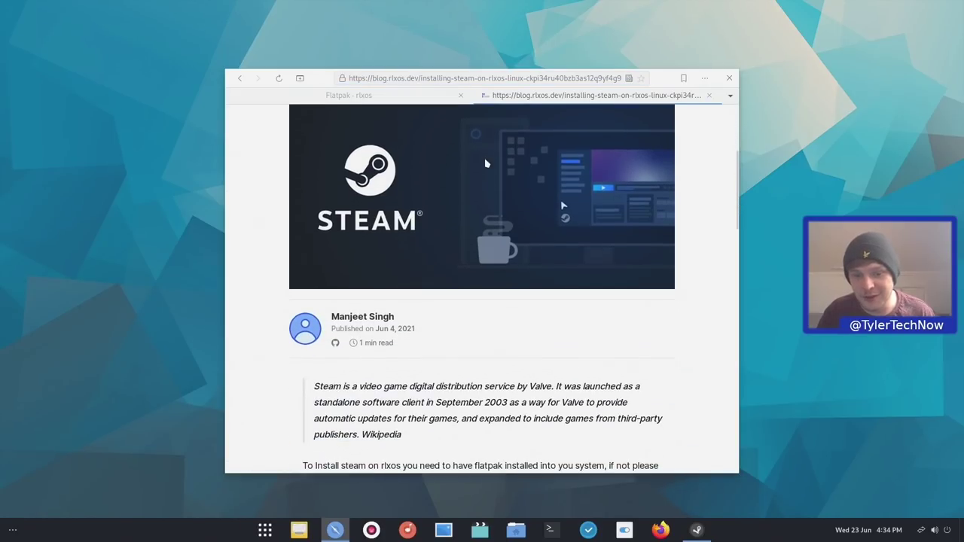
scroll(483, 164, "down", 3)
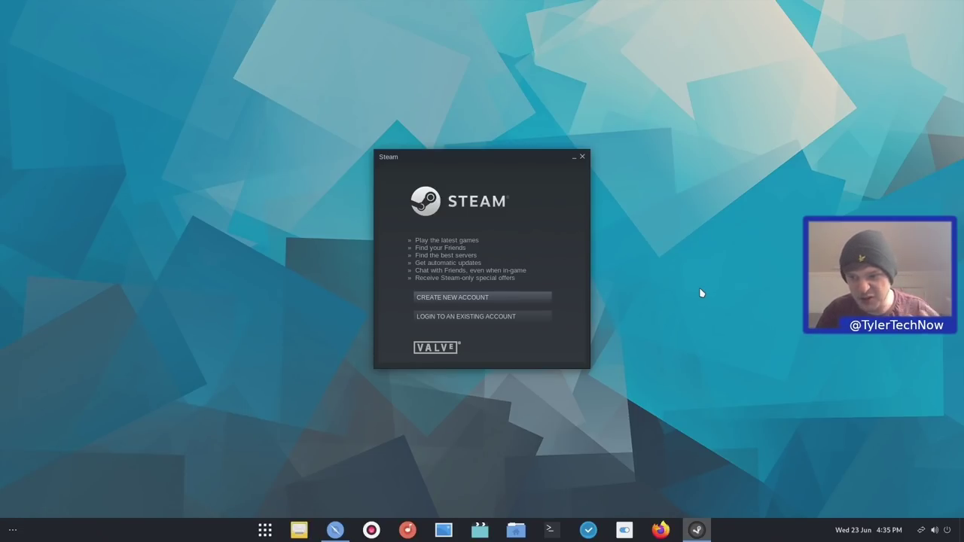
Close the Steam sign-in window and scroll further down the page
left_click(581, 158)
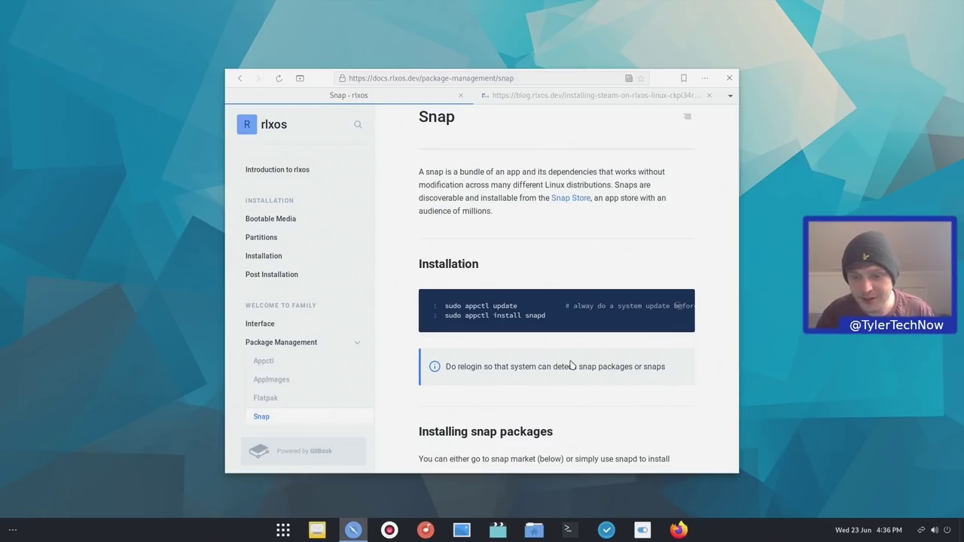
scroll(571, 364, "down", 5)
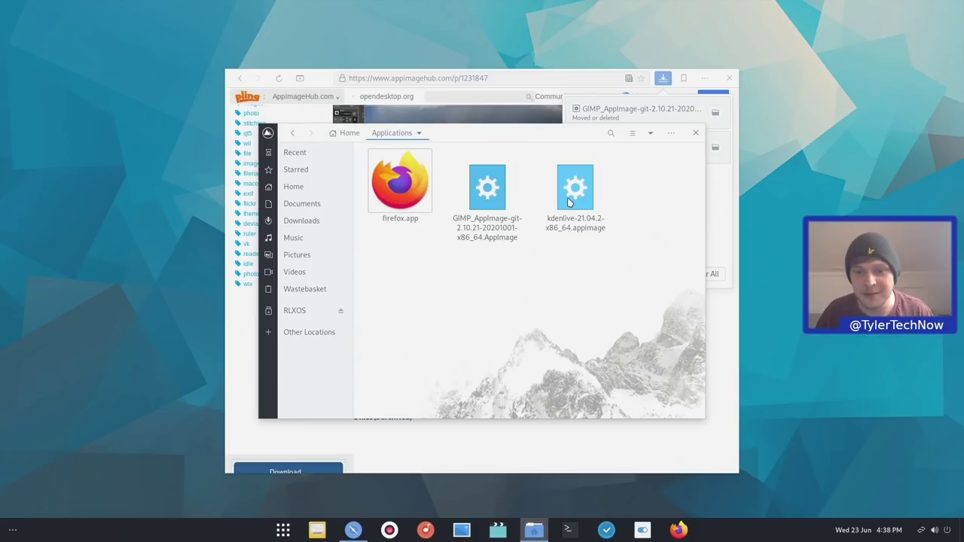
Launch the GIMP AppImage, decline integration, permanently disable the question, then close GIMP
key("super")
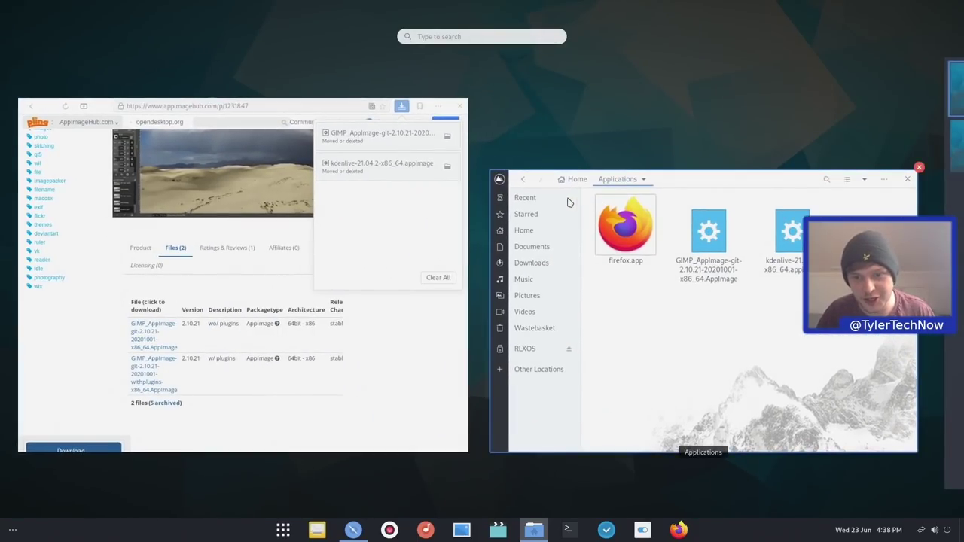
type("gimp")
key("Return")
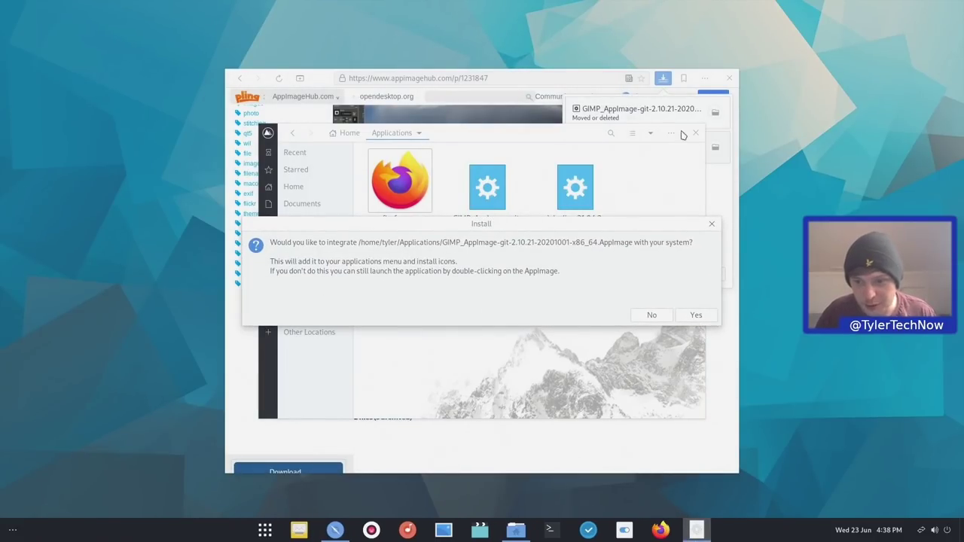
left_click(651, 316)
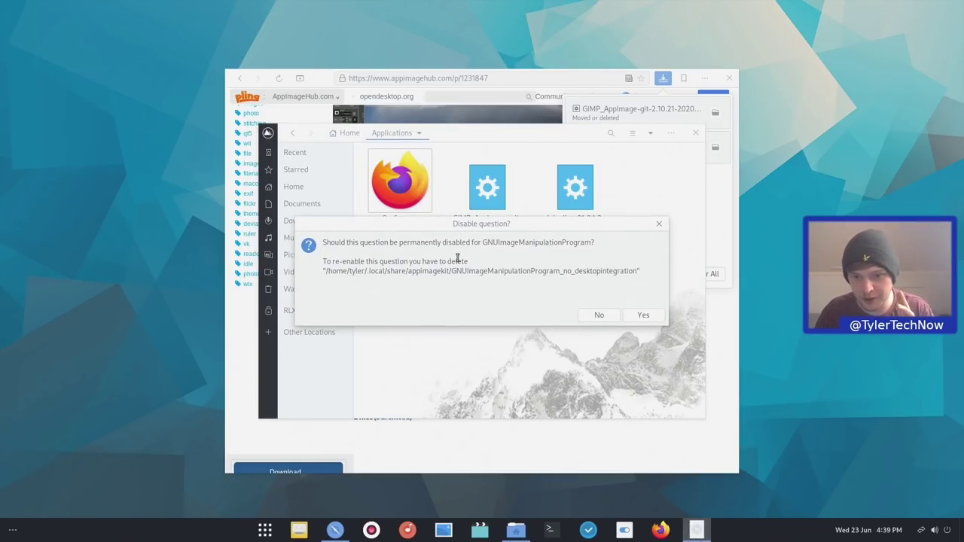
left_click(644, 316)
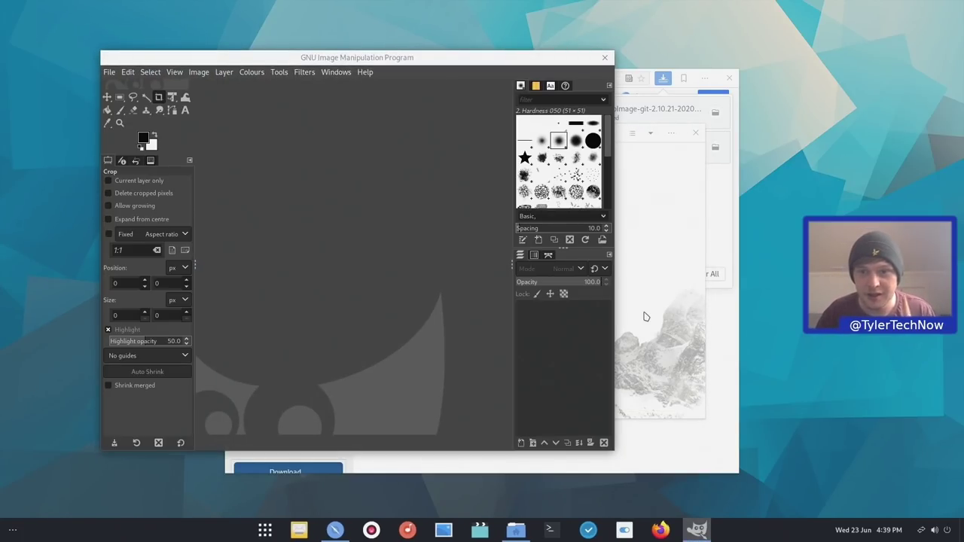
left_click(604, 58)
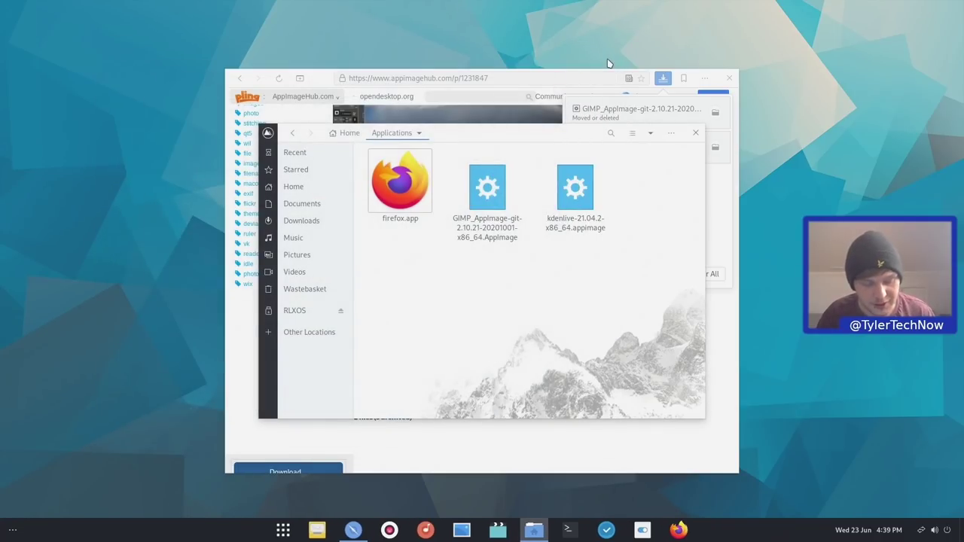
Relaunch GIMP from the 'gimp' search to confirm no prompt appears, then close it
key("super")
type("gimp")
key("Return")
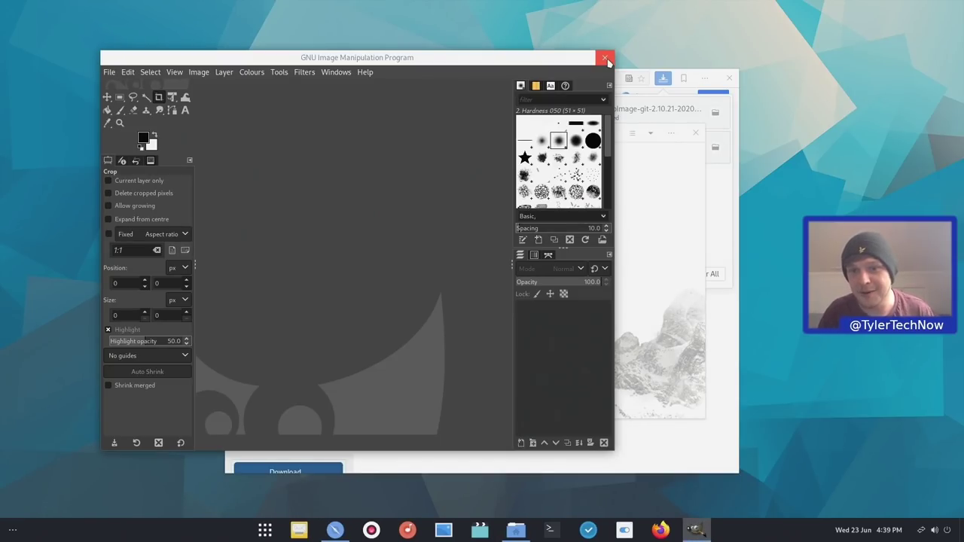
left_click(605, 59)
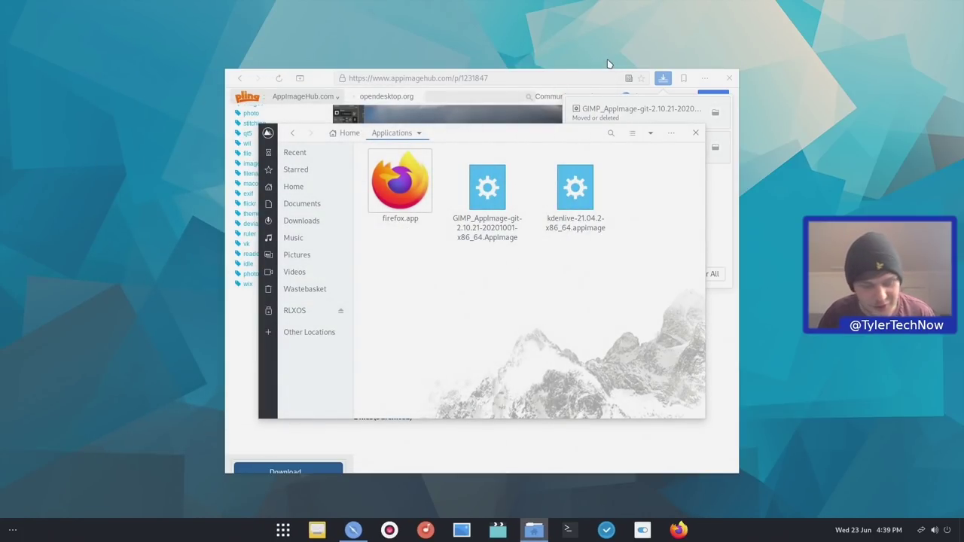
Launch Kdenlive 21.04.2 via the 'kden' search, let its Untitled project load, then close it
key("super")
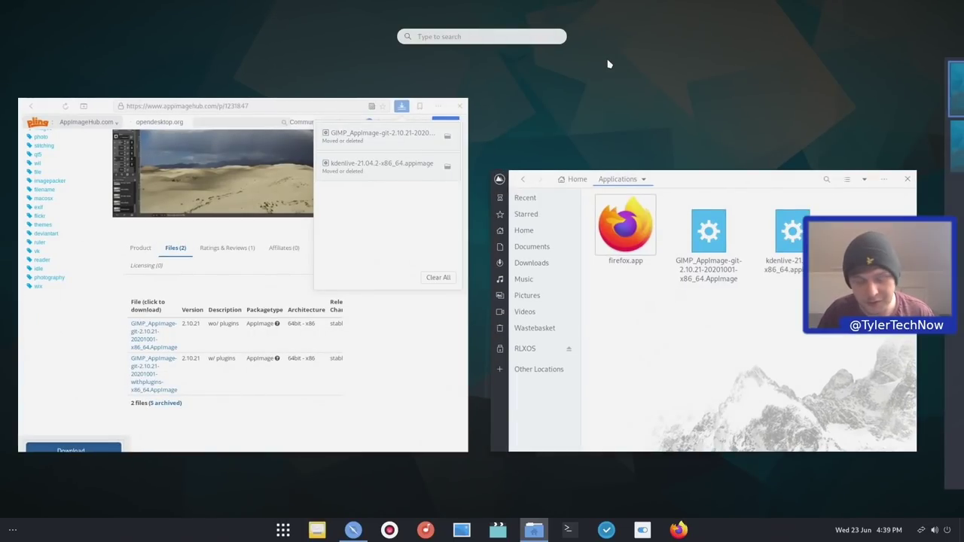
type("kdenl")
key("Return")
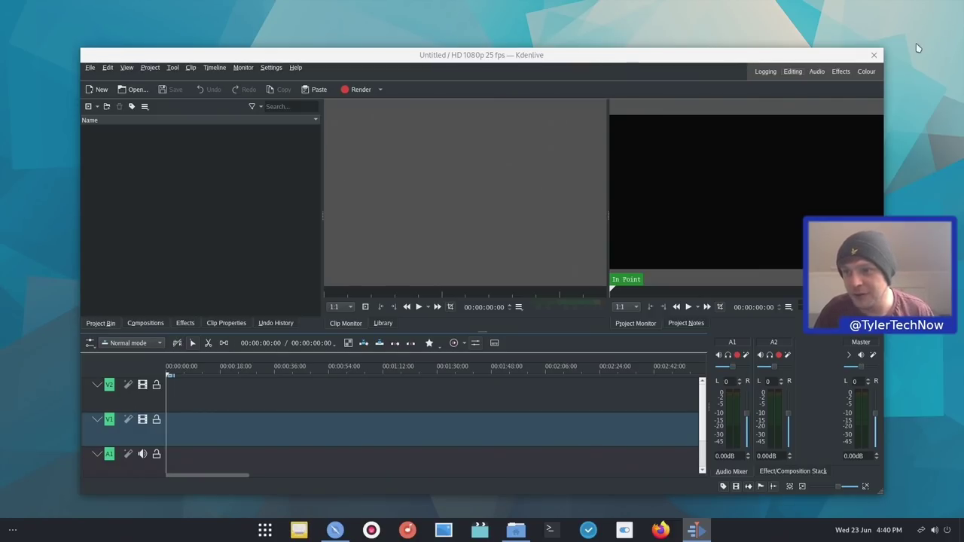
left_click(874, 55)
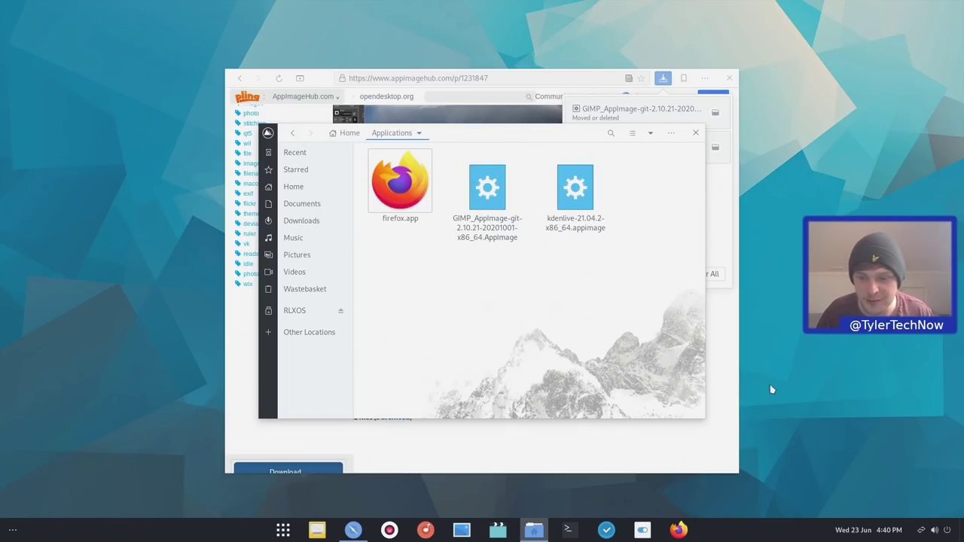
In a new terminal, run 'htop' (command not found) and then 'appctl search htop'
left_click(566, 525)
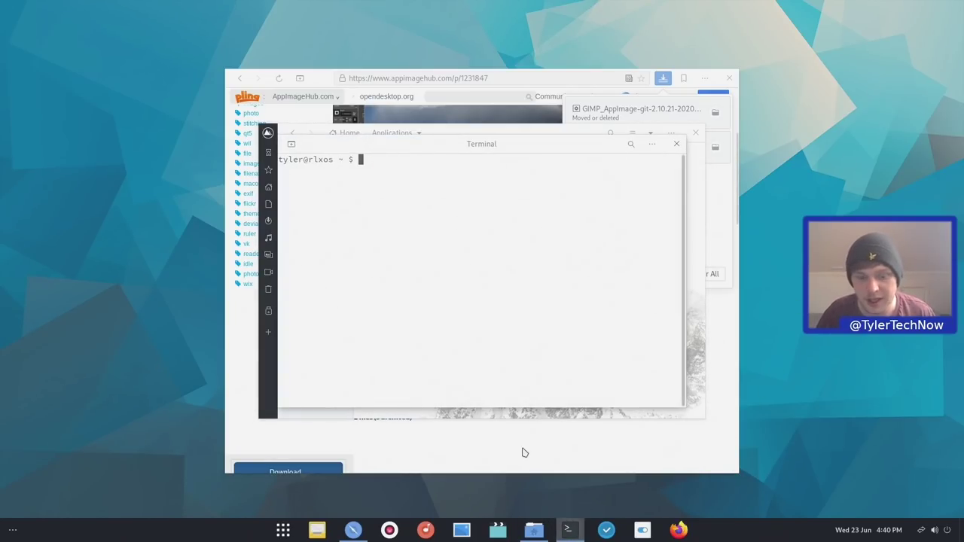
type("htop")
key("Return")
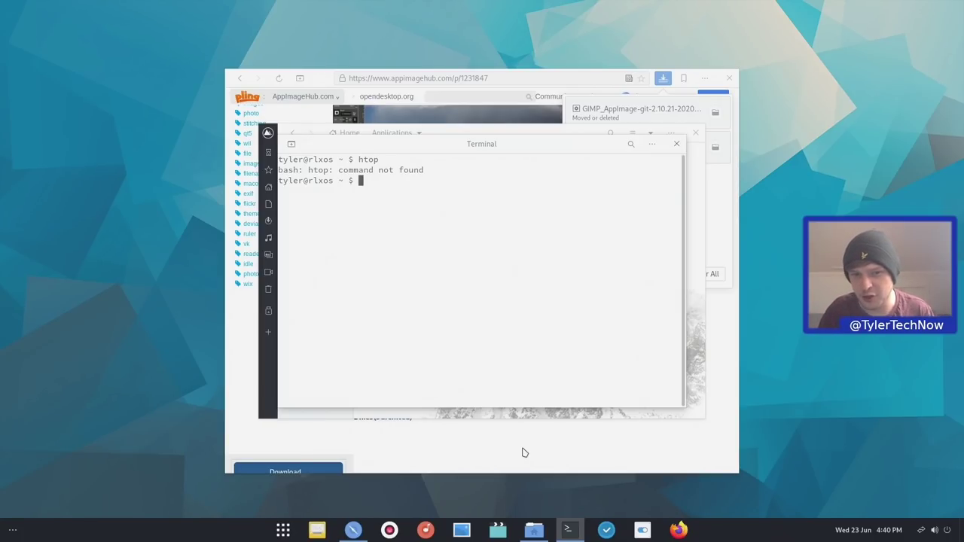
type("app")
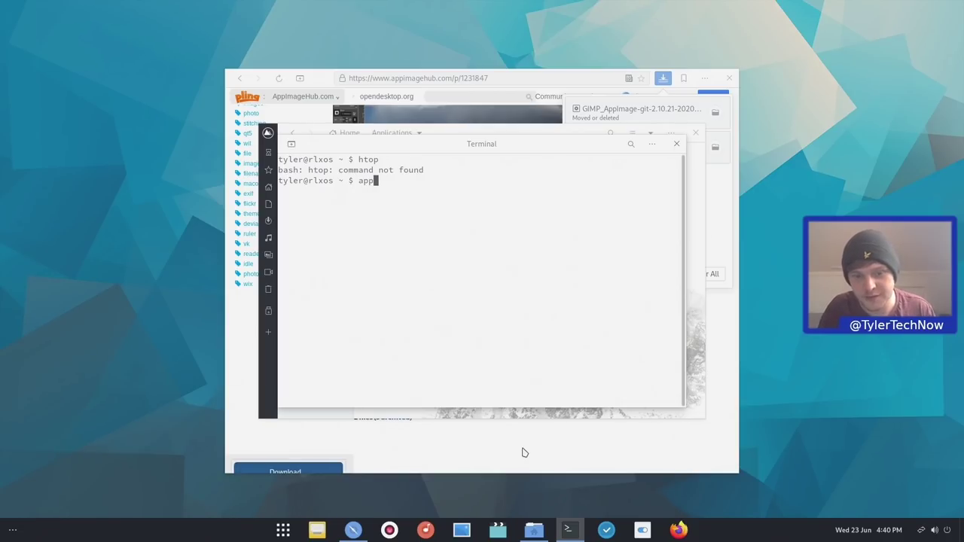
type("ctl search htop")
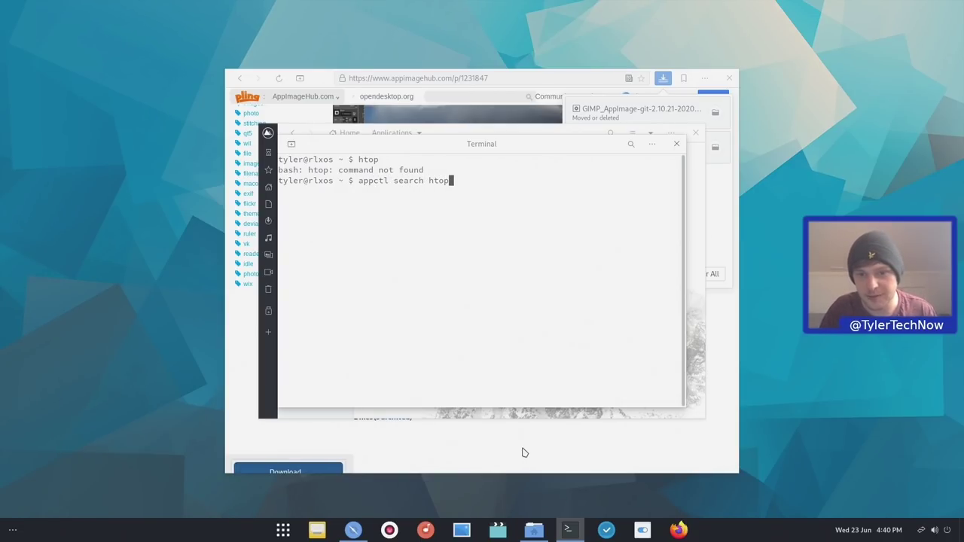
key("Return")
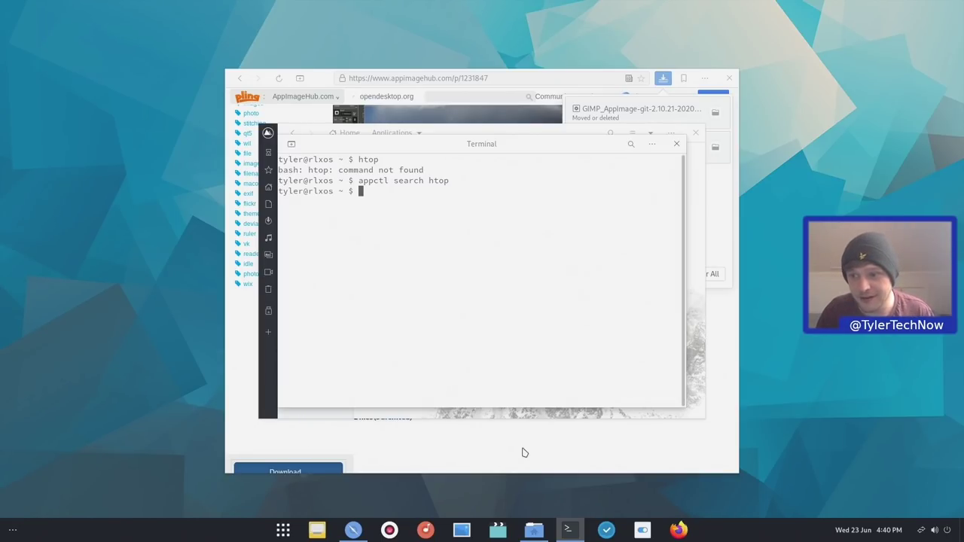
Launch System Monitor, confirm memory at 1.2 GiB of 31.3 GiB with CPUs near idle, then close it
key("super")
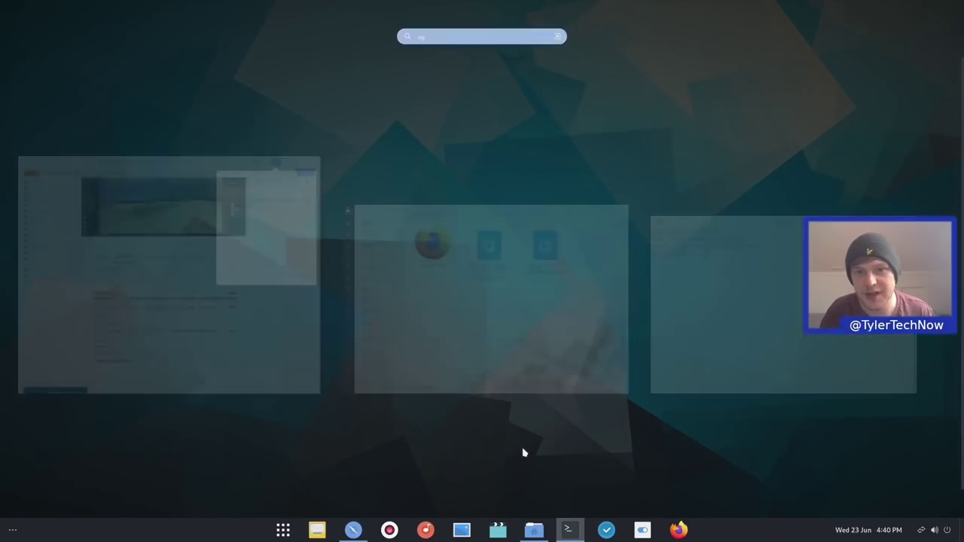
type("syst")
key("Return")
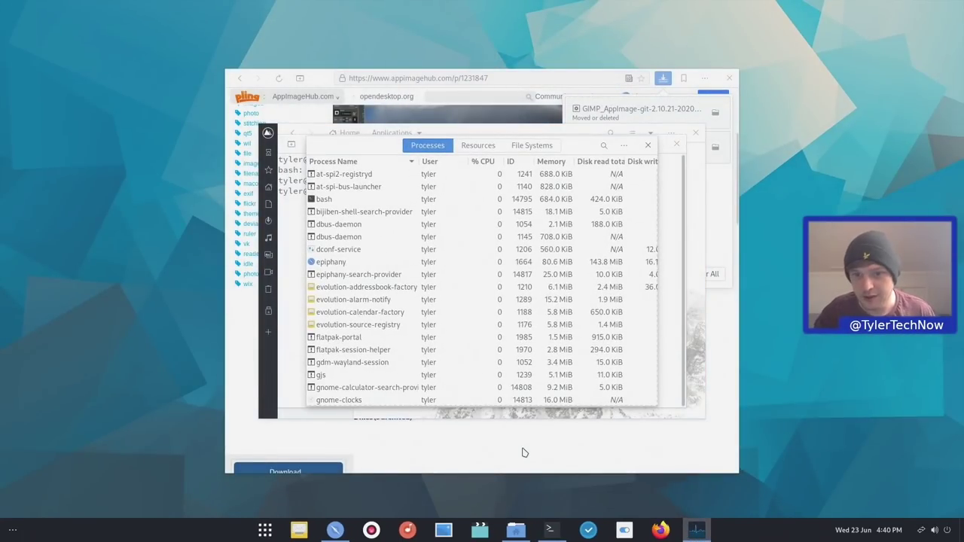
left_click(486, 145)
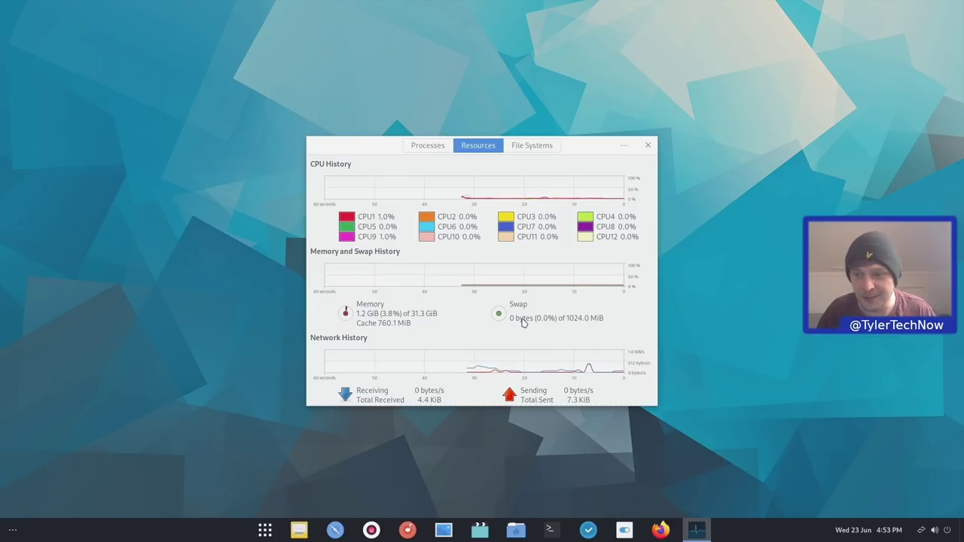
key("alt+F4")
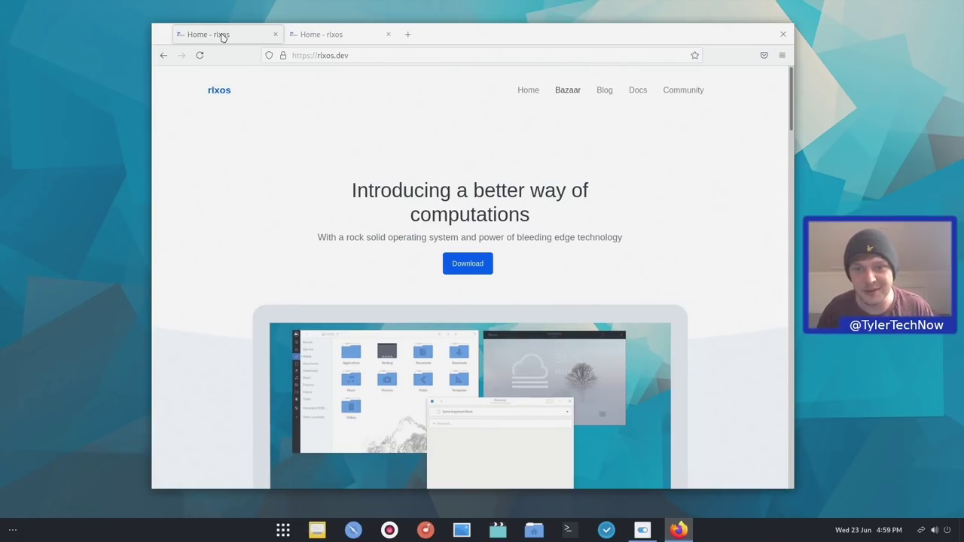
left_click(316, 39)
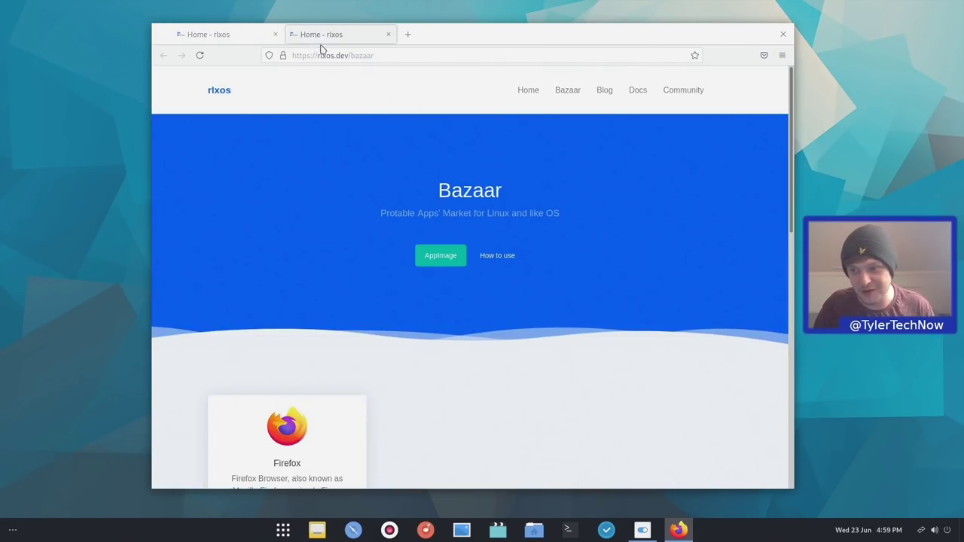
scroll(295, 181, "down", 2)
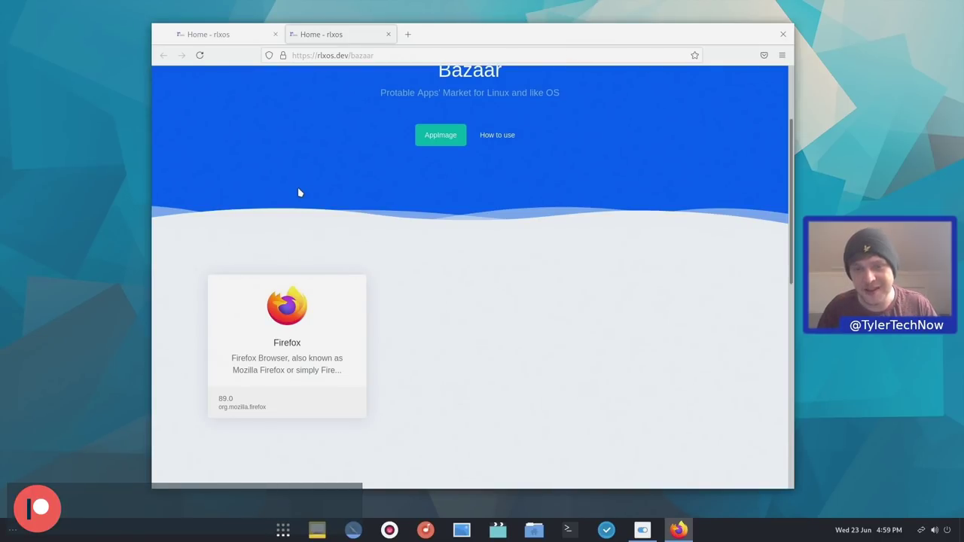
left_click(218, 38)
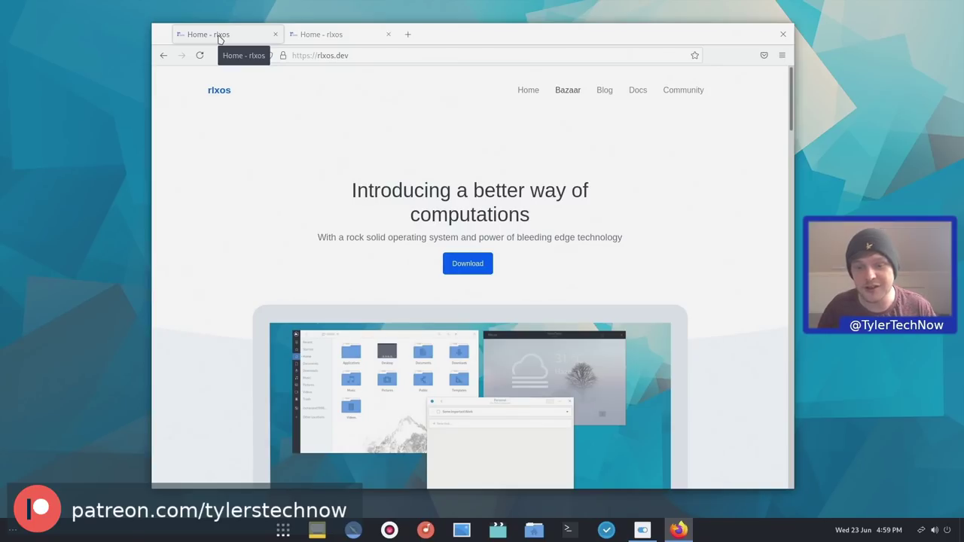